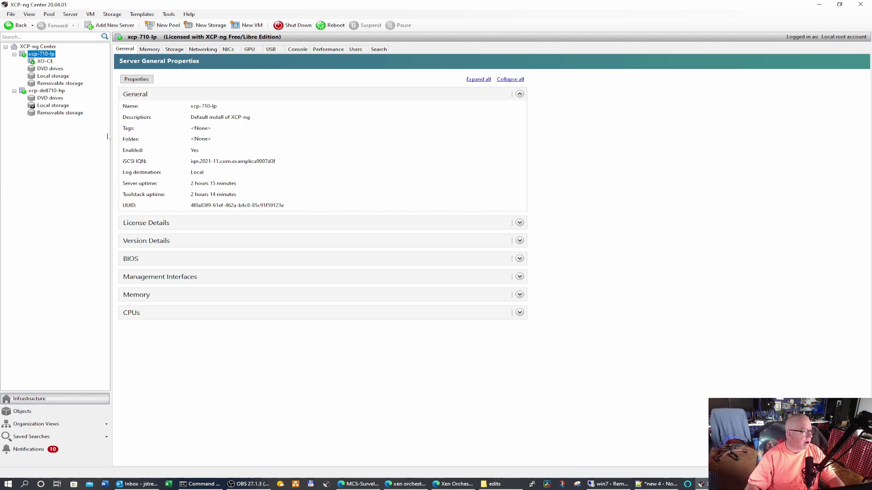
Step: Rename the xcp-710-lp server to XCP-710-001 and set its description to "Dell R710 3.5inch drive unit"
right_click(46, 55)
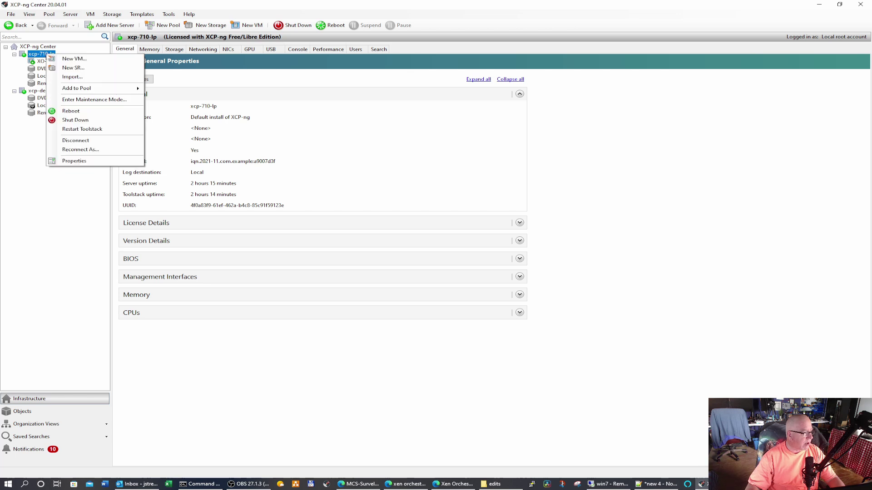
click(91, 162)
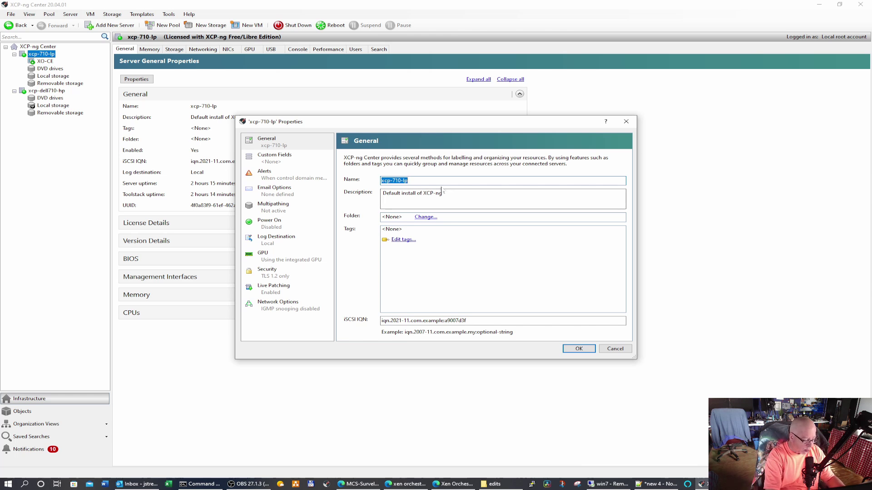
text(XCP-710)
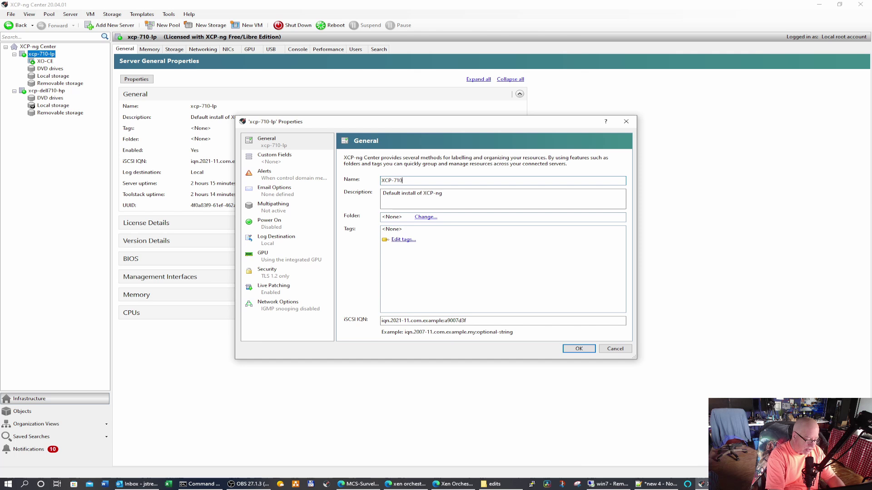
text(-001)
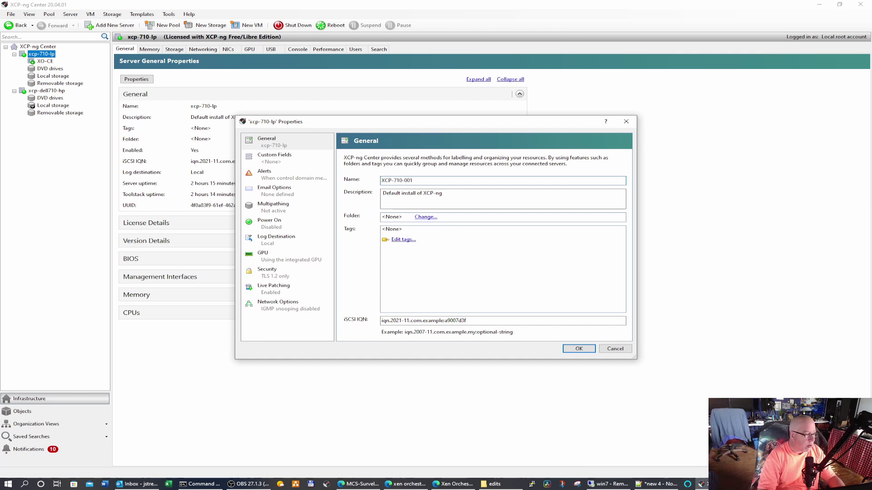
key(Tab)
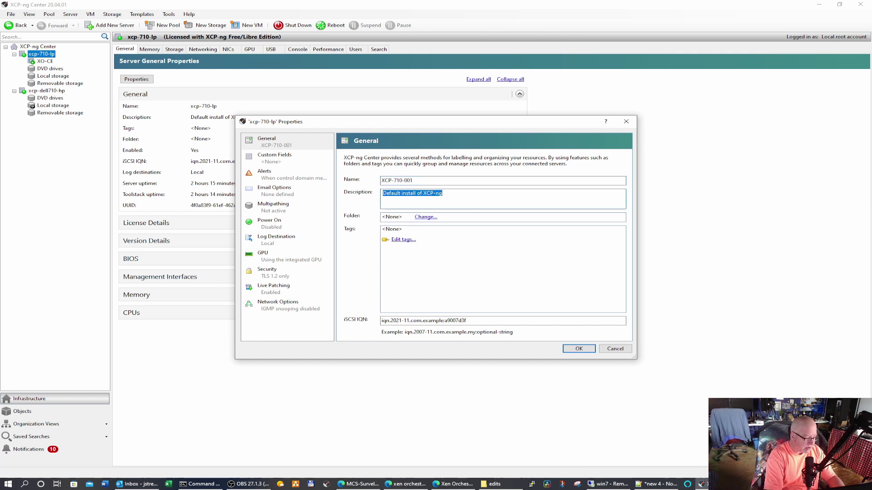
text(Dell R710)
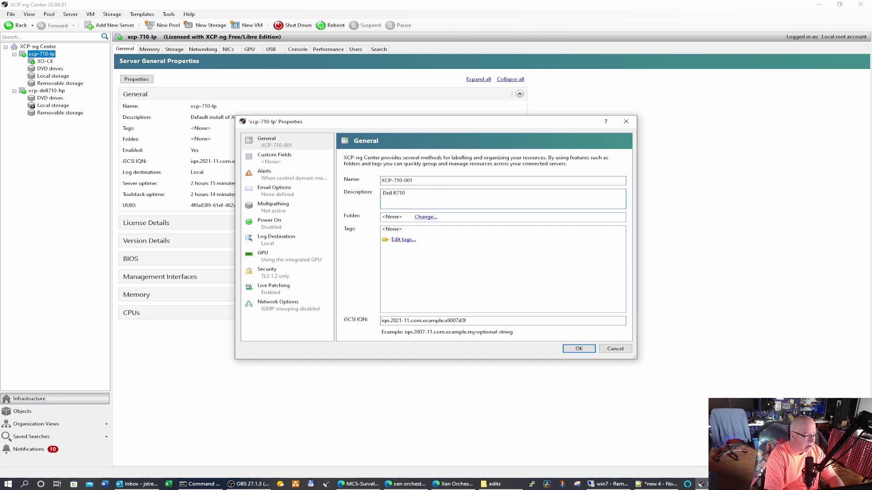
text( 3.5inc)
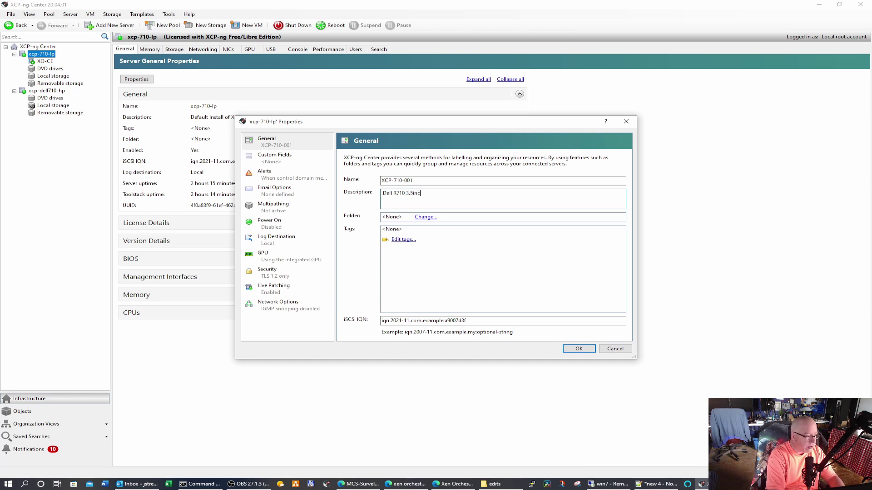
text(h drive unit)
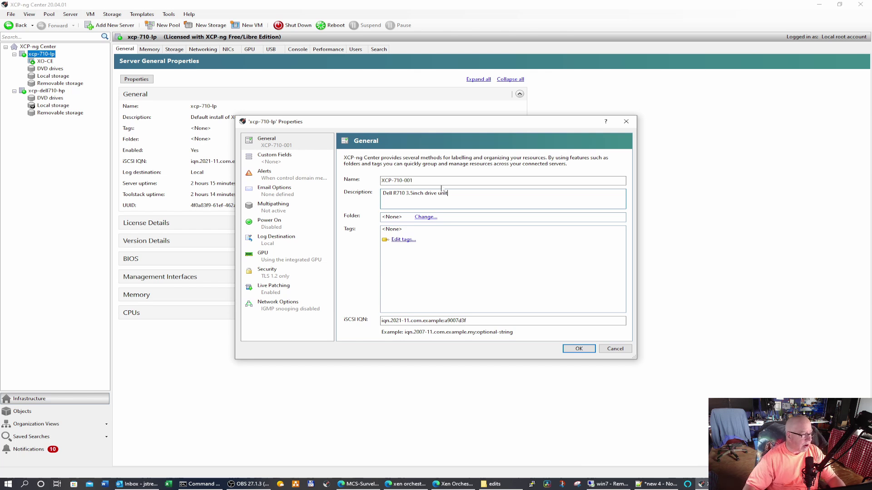
click(579, 348)
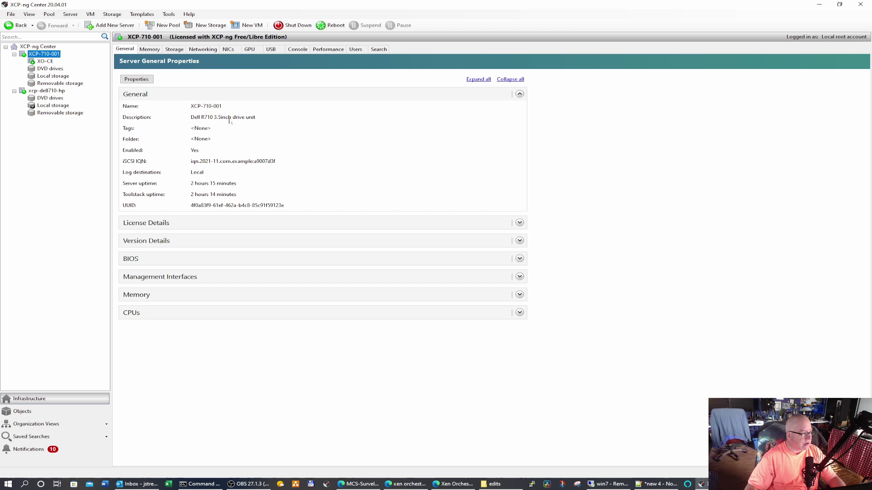
Step: Rename the xcp-dell710-hp server to XCP-710-002 and set its description to "Dell R710 2.5inch drives"
click(50, 91)
right_click(50, 91)
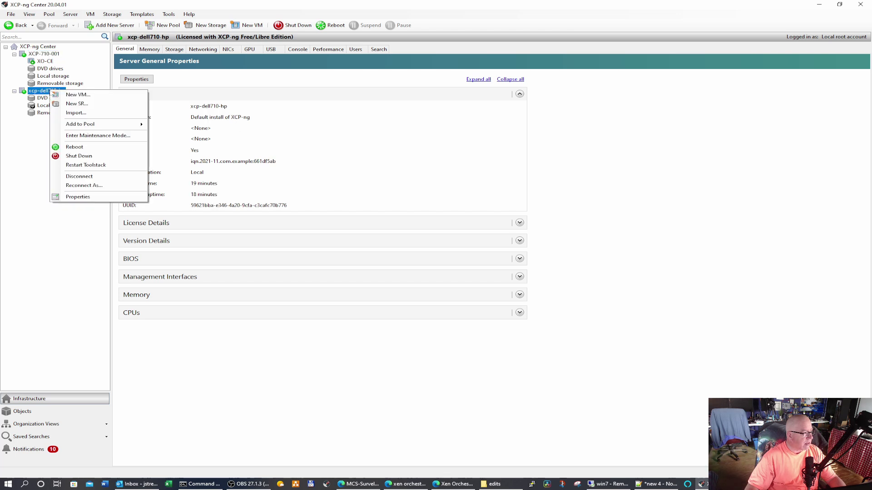
click(89, 201)
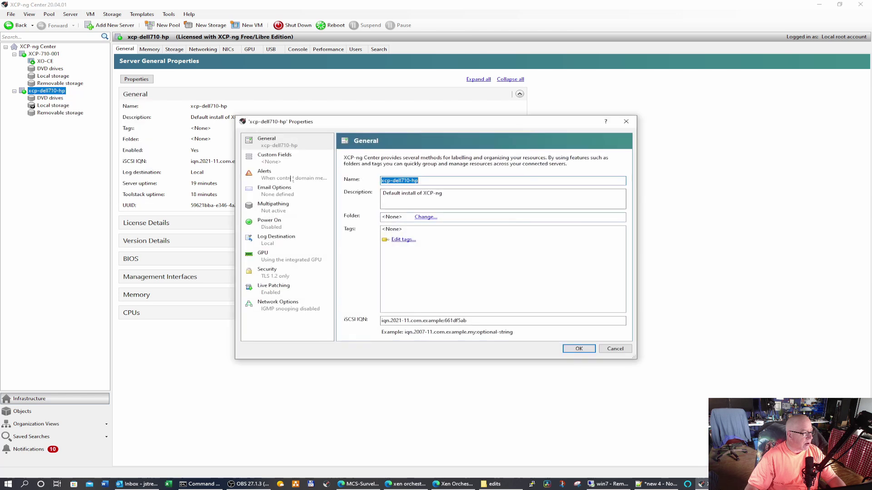
text(X)
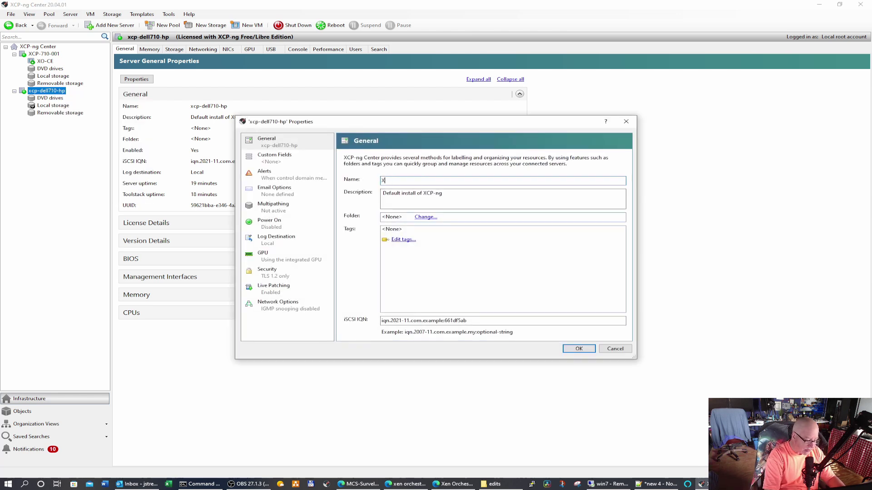
text(CP-710-002)
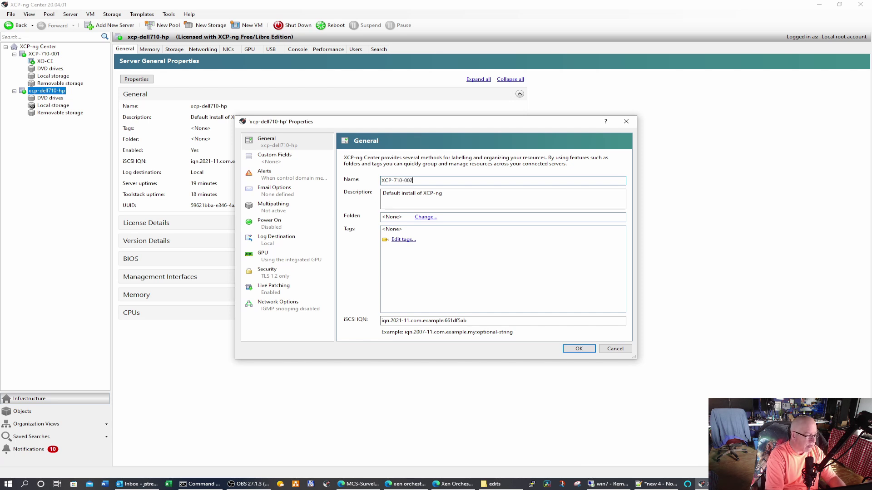
key(Tab)
text(Dell R)
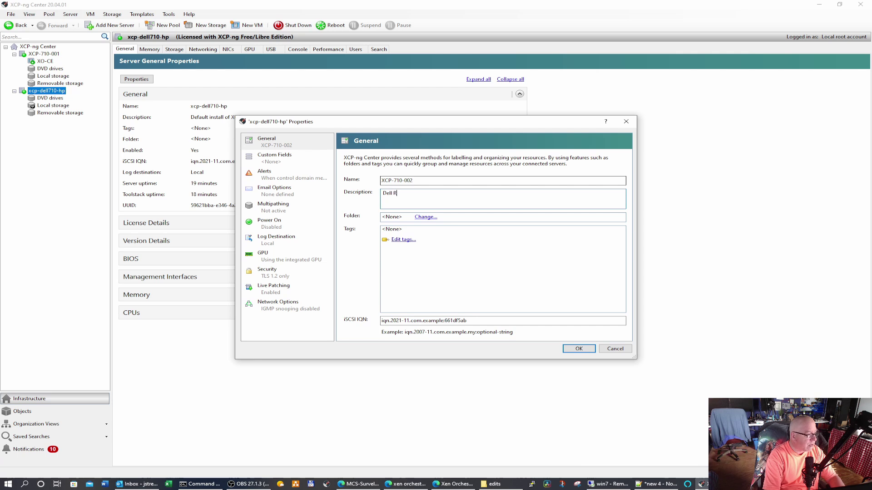
text(710 )
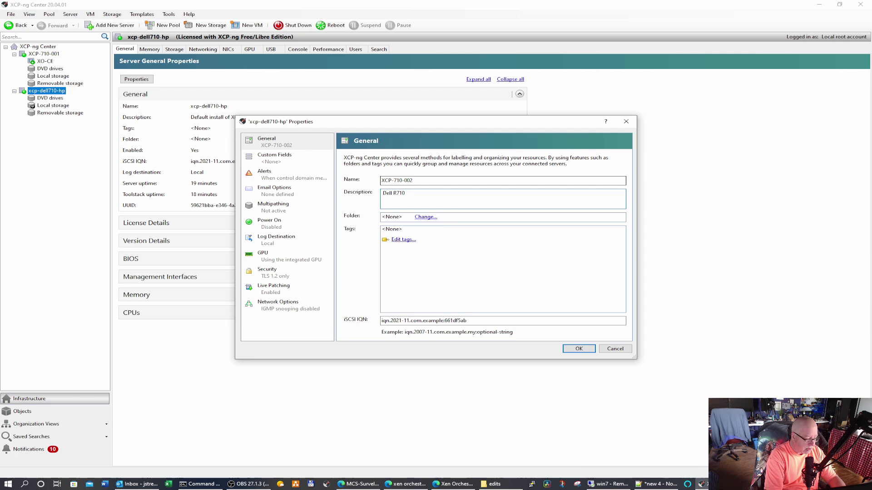
text(2.5inch drives)
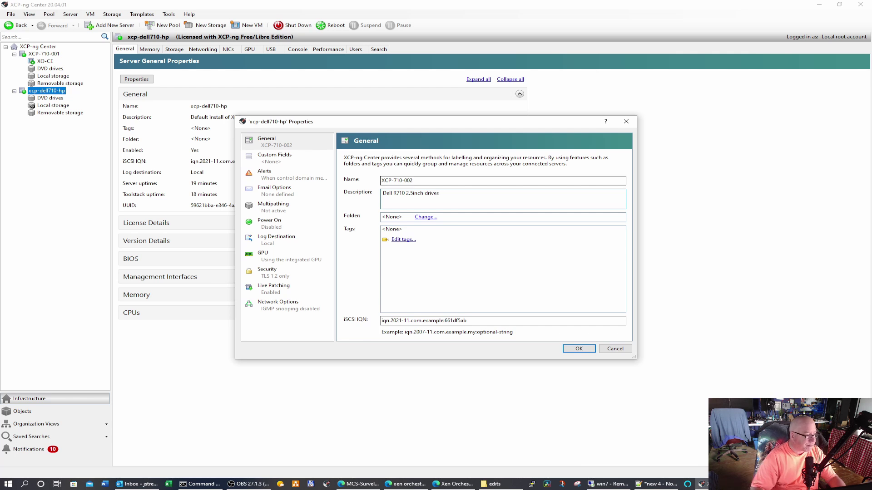
click(580, 350)
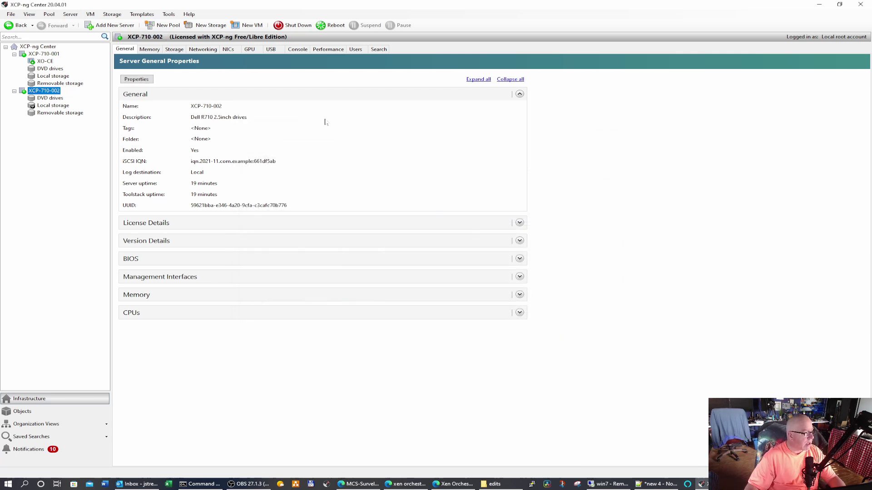
Step: View the general properties of XCP-710-001 and the console of its XO-CE virtual machine
click(44, 53)
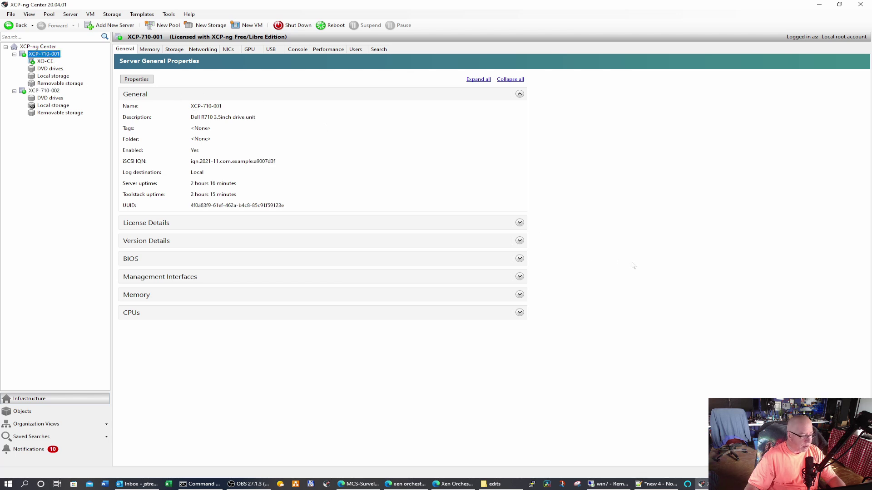
click(454, 484)
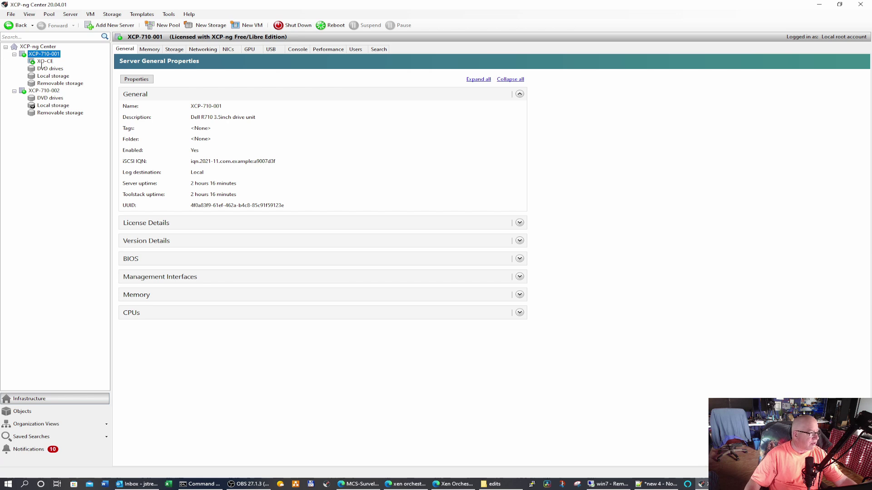
click(44, 62)
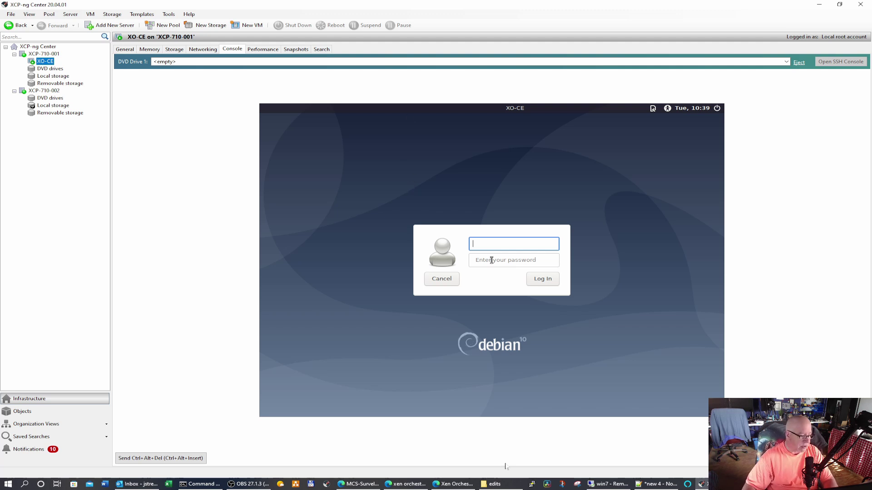
Step: Switch to Xen Orchestra in the browser and check its host list and pool list
click(449, 485)
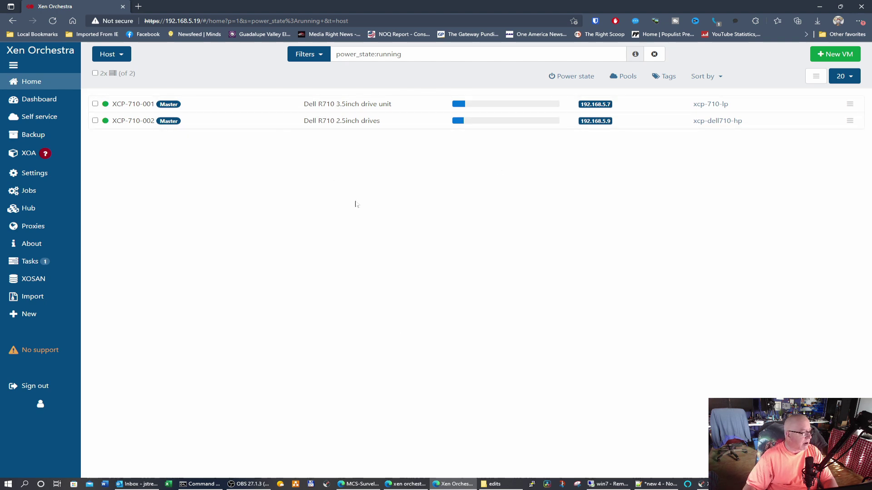
mouse_move(53, 85)
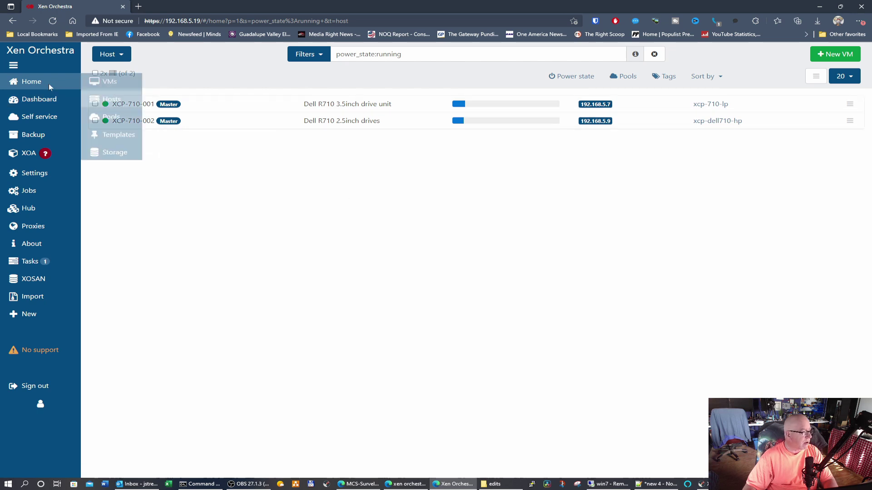
click(113, 117)
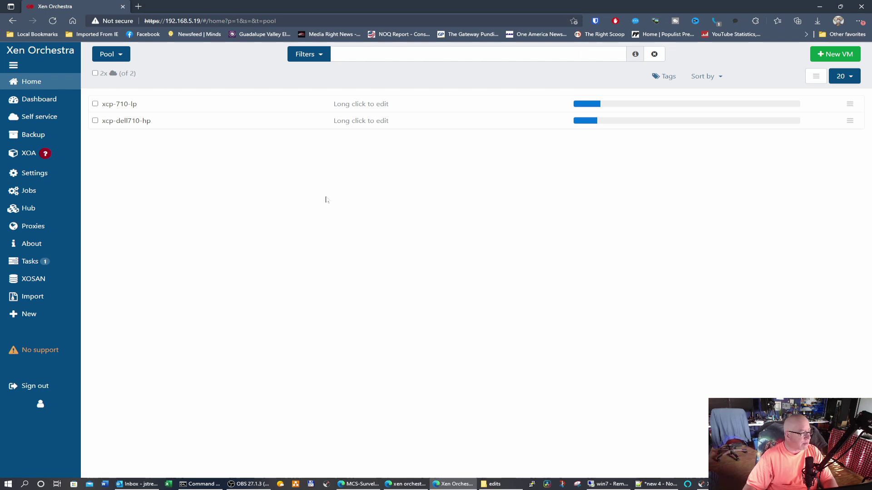
mouse_move(30, 317)
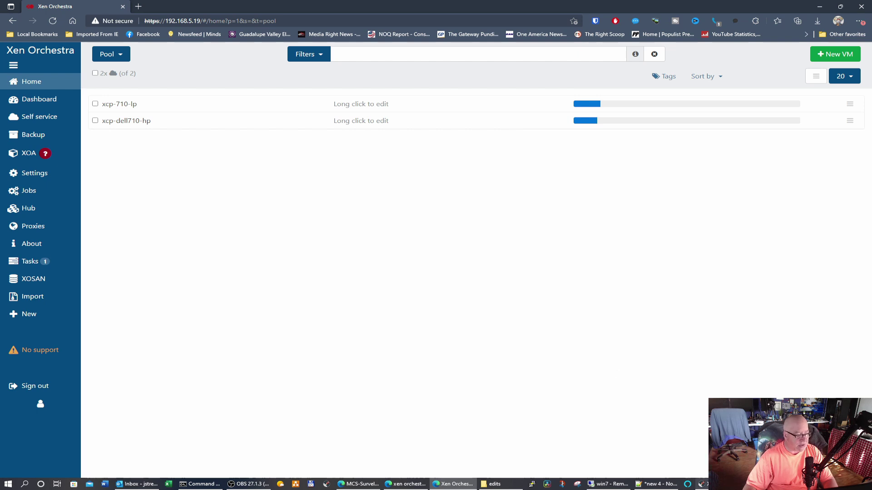
Step: Switch back to XCP-ng Center and start a new pool named "XCP Lab Pool" with the description "Pool of Dell R710 Servers"
key(alt+Tab)
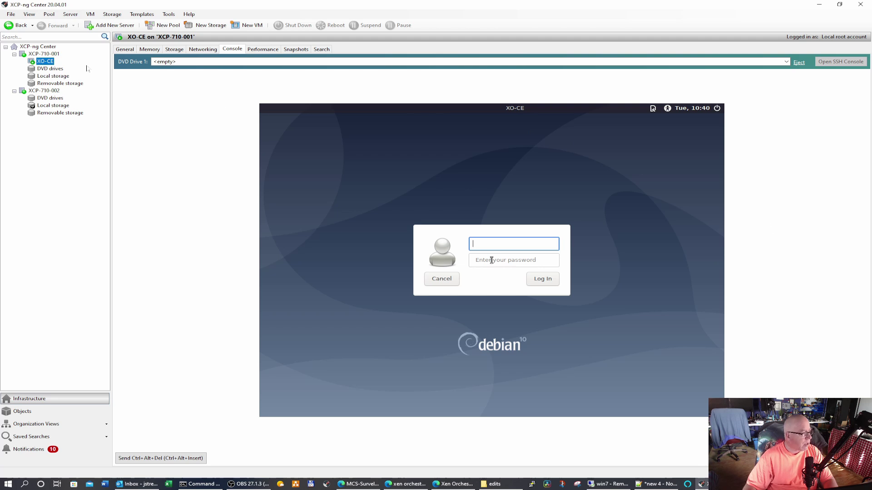
click(44, 50)
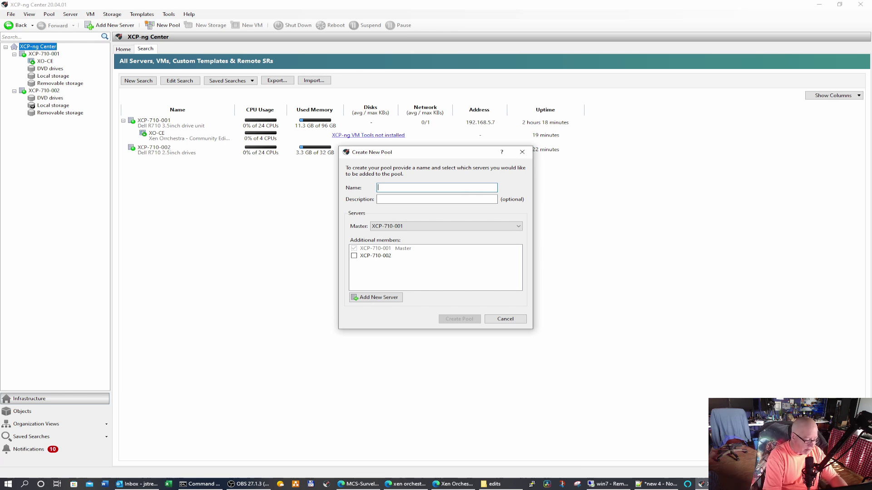
text(X)
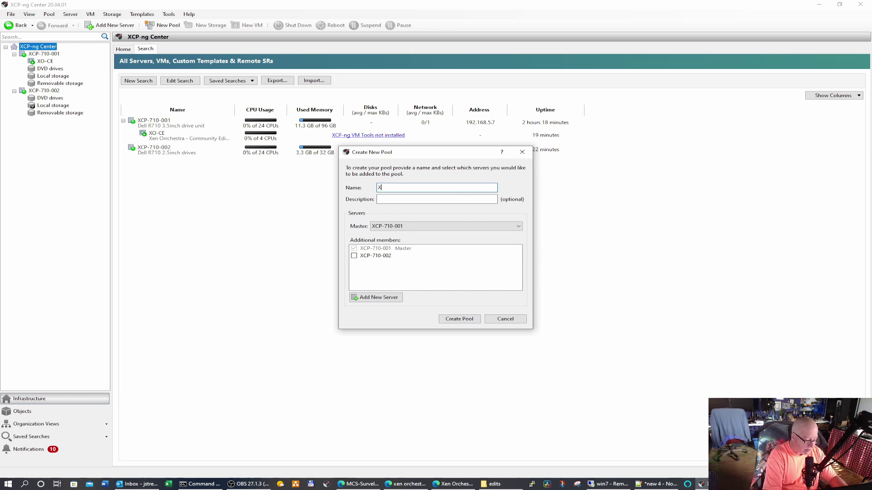
text(XP Lab P)
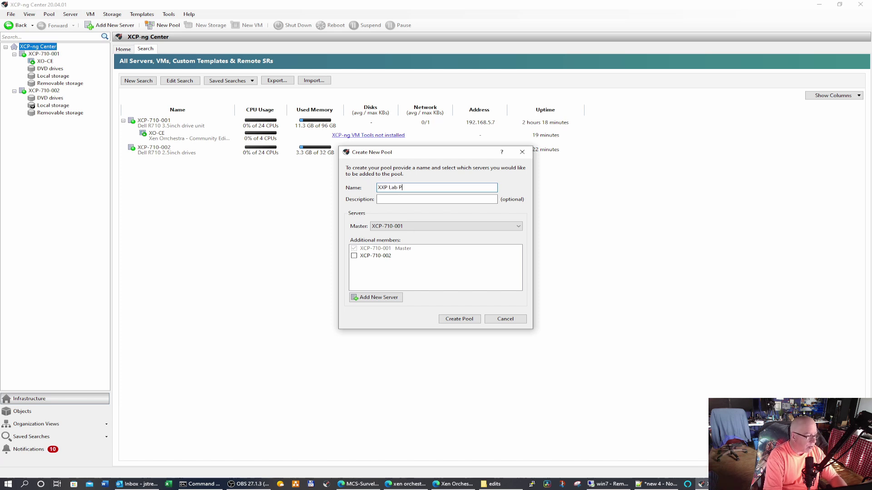
key(BackSpace)
key(BackSpace)
key(BackSpace)
key(BackSpace)
key(BackSpace)
key(BackSpace)
key(BackSpace)
key(BackSpace)
key(BackSpace)
key(BackSpace)
text(P)
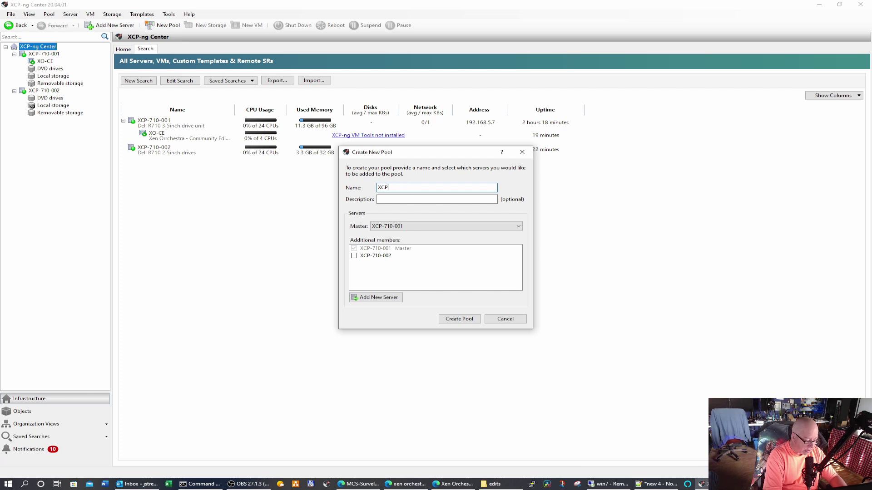
text( Lab )
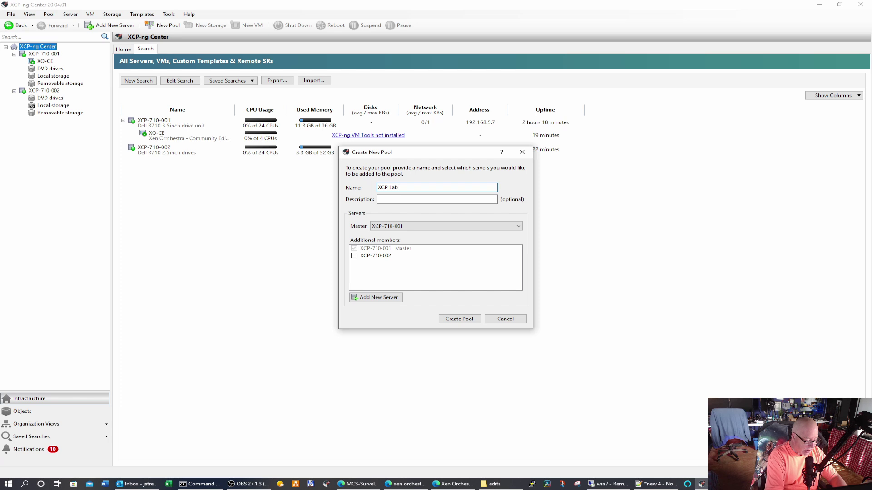
text(Pool)
click(408, 199)
text(Pool)
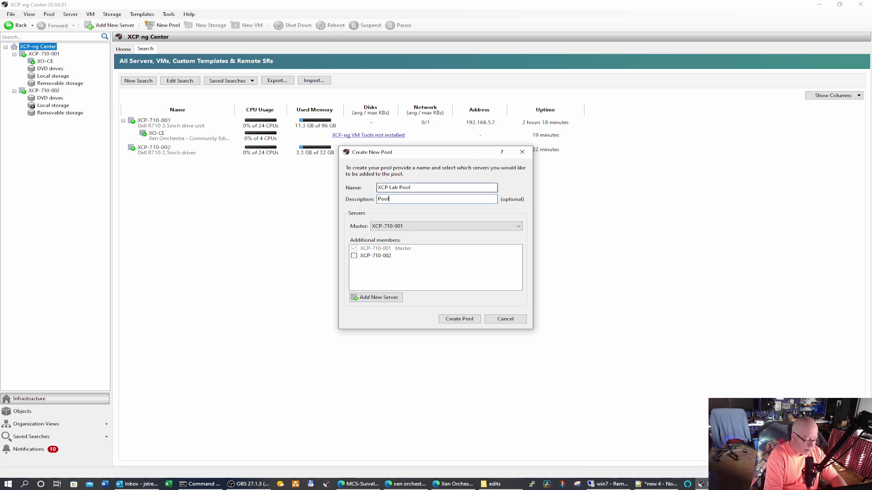
text( of Dell R710 Servers)
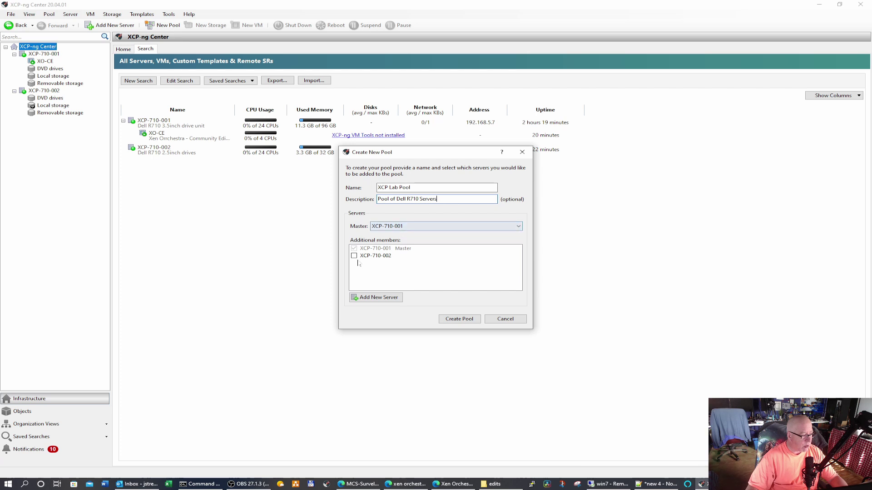
Step: Create the pool with XCP-710-002 as an additional member, and expand it in the infrastructure tree
click(355, 256)
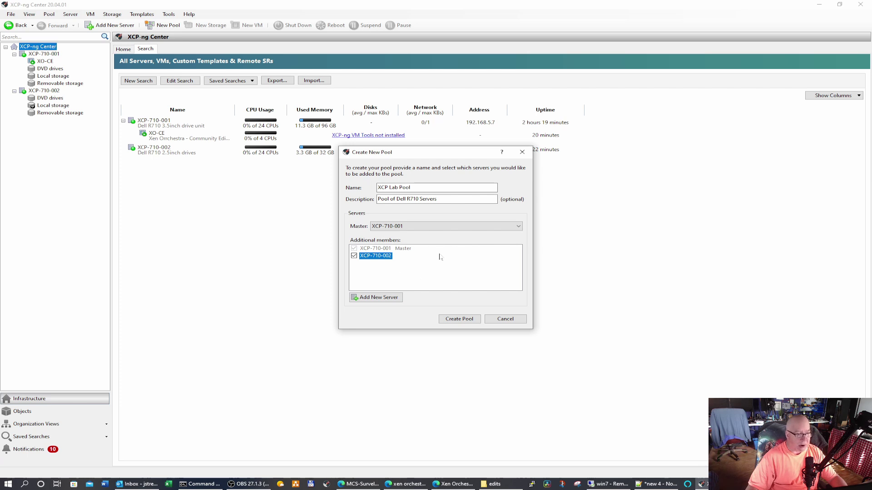
click(463, 320)
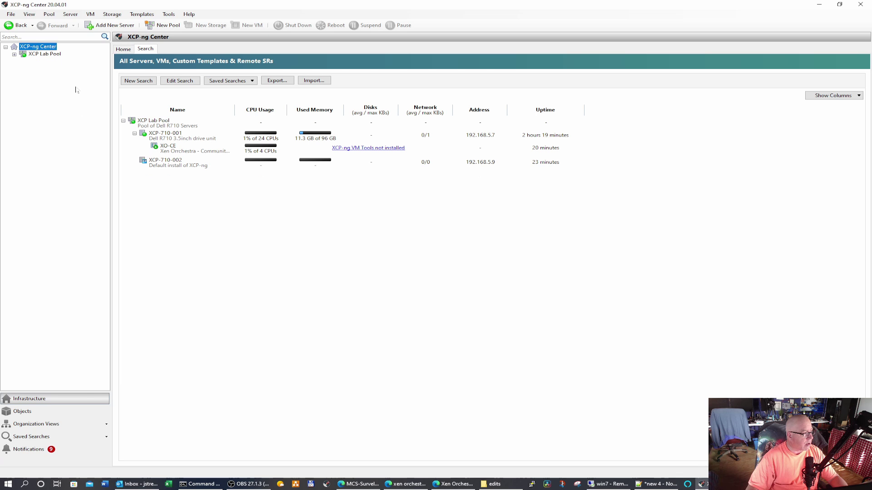
click(14, 54)
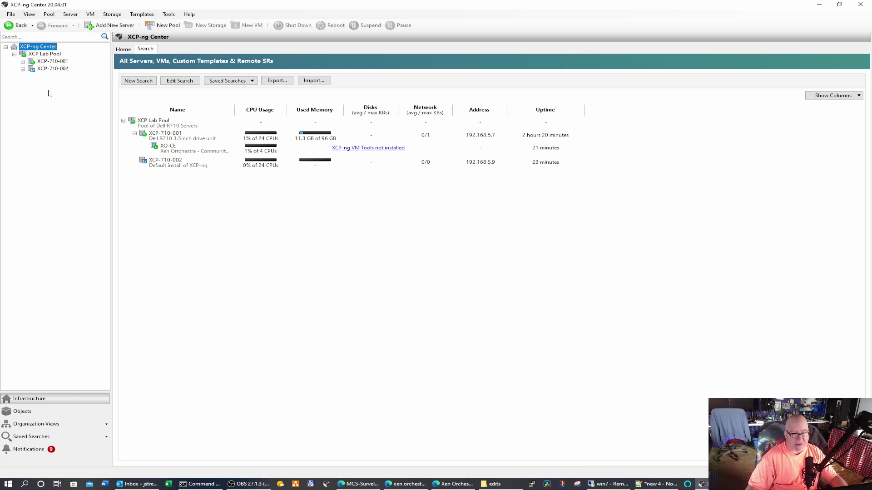
Step: Change the description of host XCP-710-002 to "Dell R710 2.5inch Drives" in its properties
click(52, 68)
right_click(53, 70)
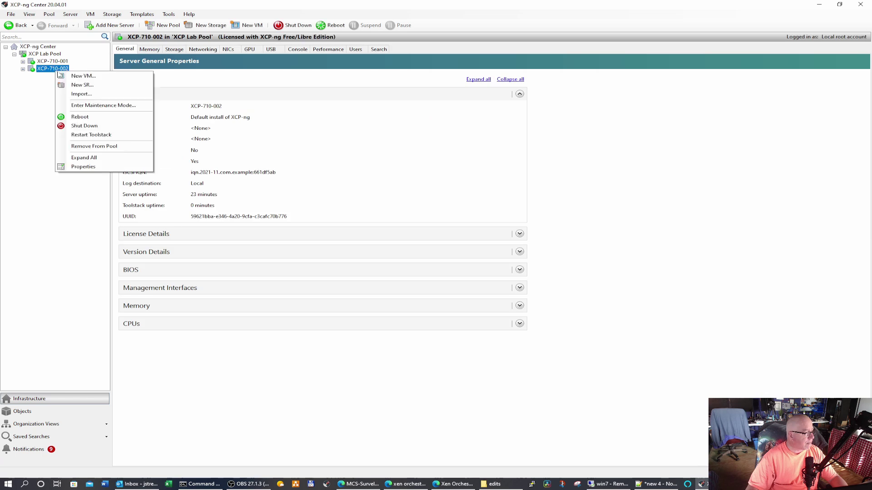
click(86, 171)
click(443, 193)
drag(443, 193, 382, 196)
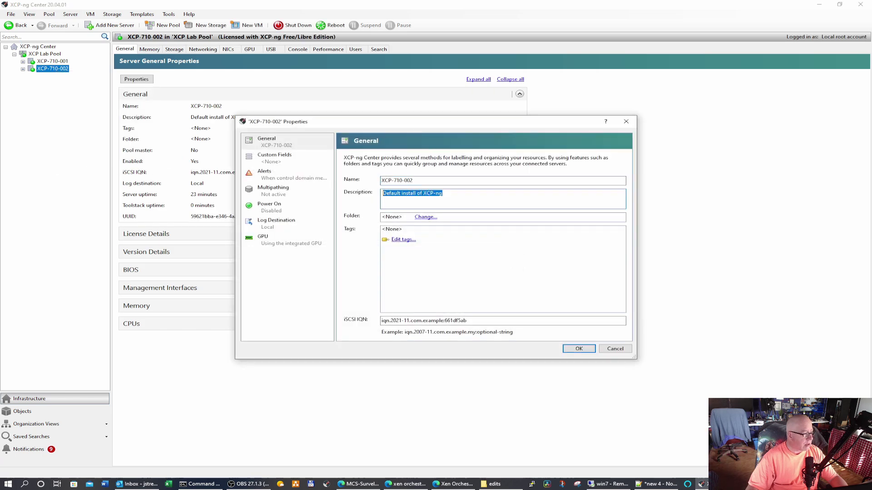
text(D)
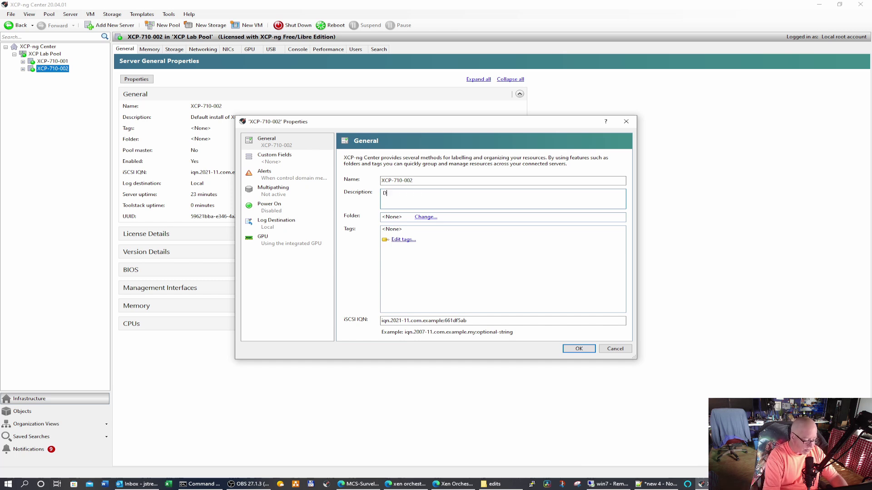
text(ell R7)
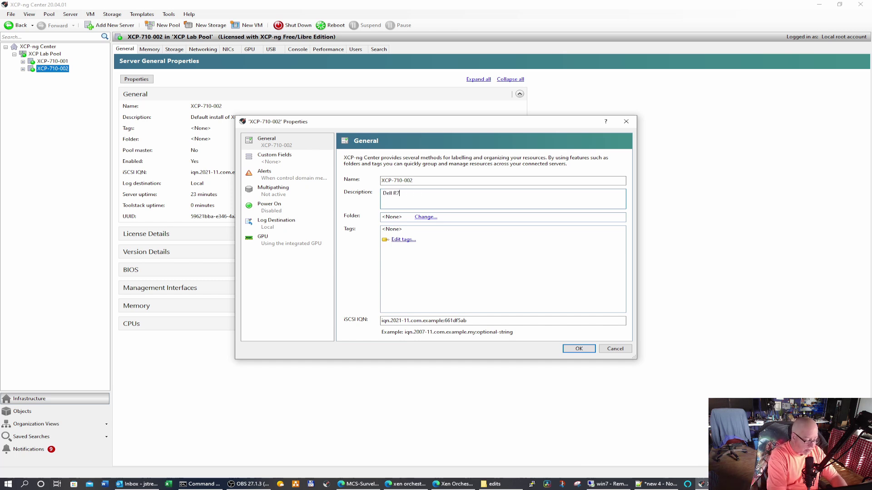
text(10 2)
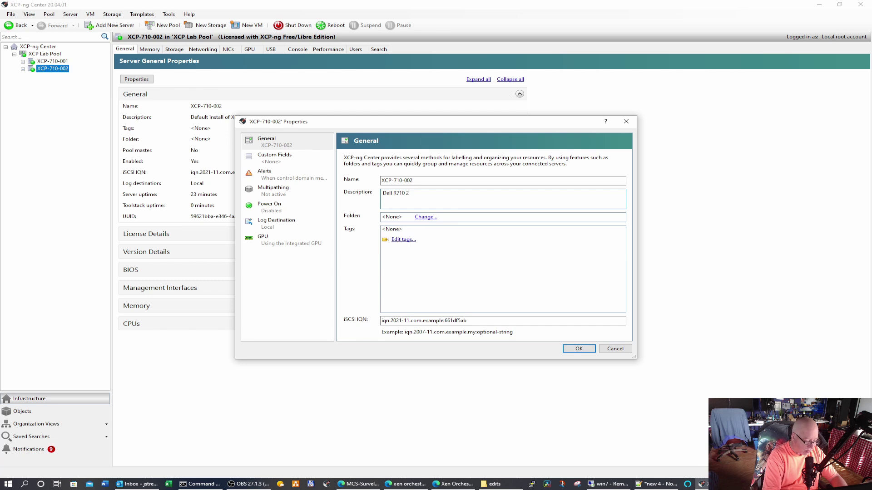
text(.5inch )
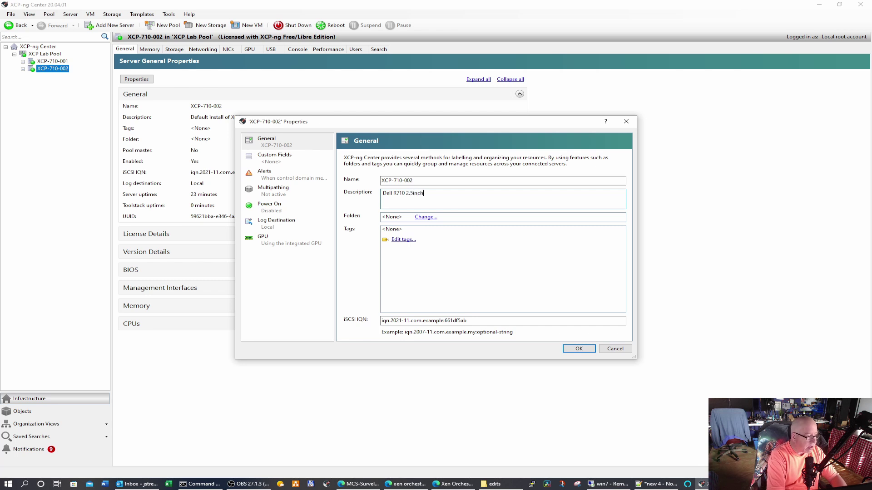
text(Drives)
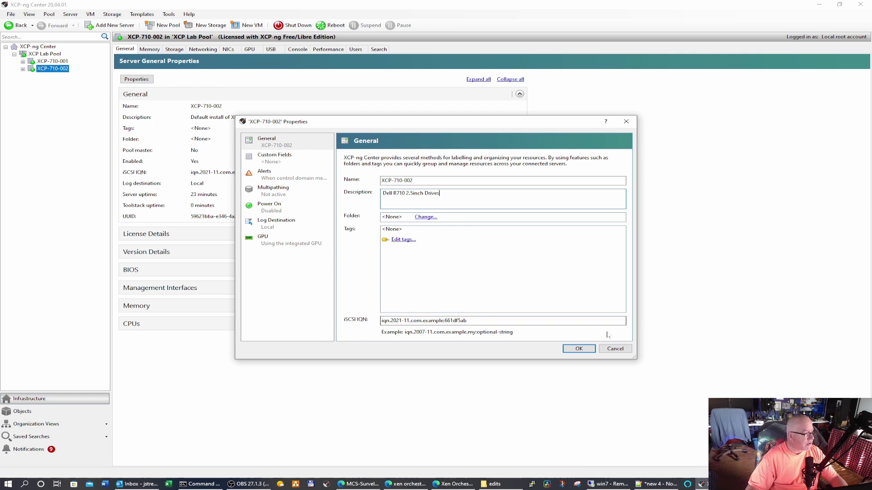
click(583, 350)
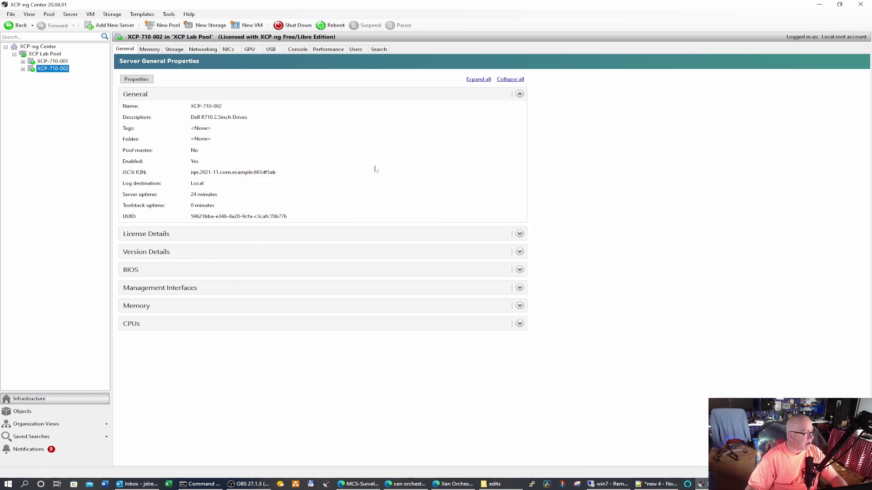
Step: Check the general properties of XCP Lab Pool and the overview of all servers, and switch to Xen Orchestra in the browser
click(47, 56)
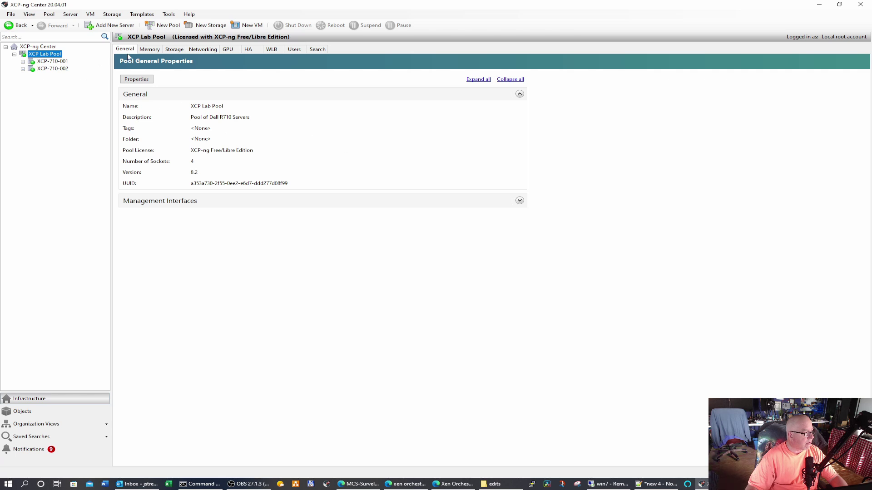
click(44, 47)
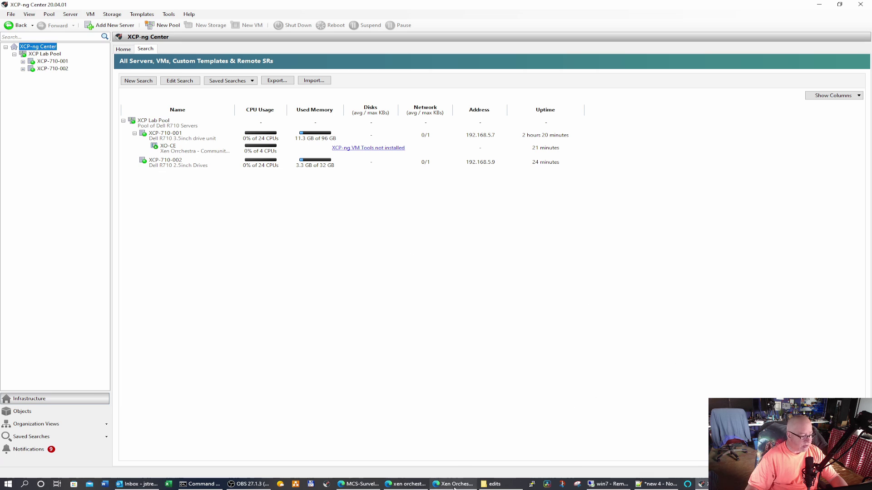
click(453, 484)
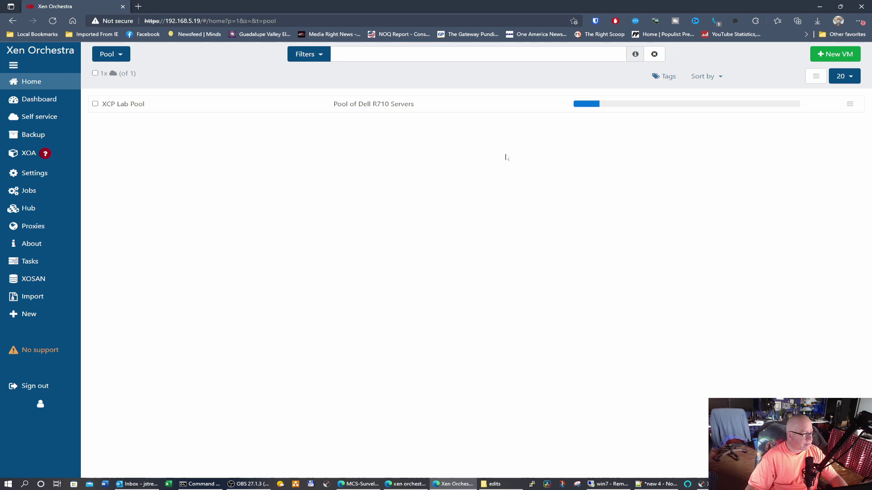
mouse_move(55, 89)
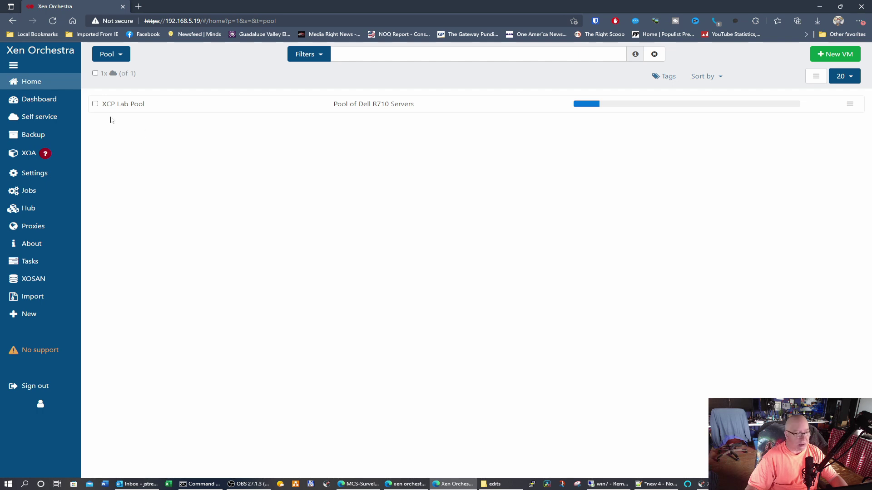
Step: Open XCP Lab Pool and examine its statistics, networks, missing patches and advanced settings
click(121, 105)
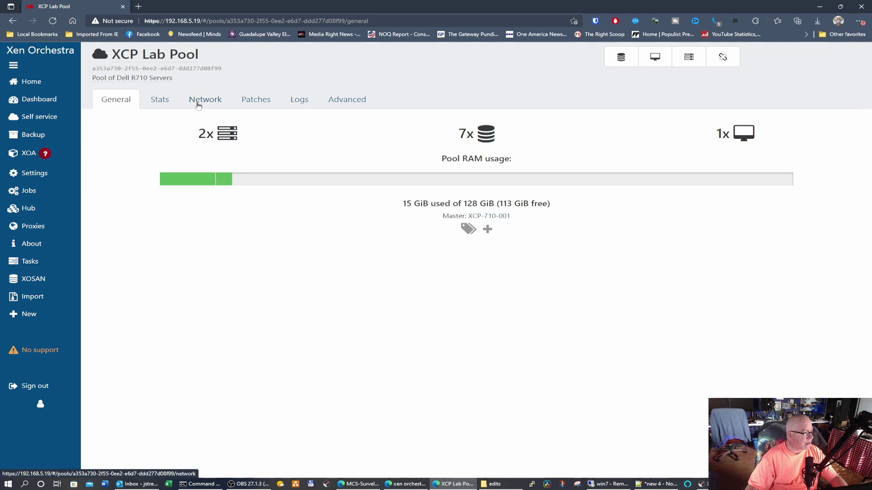
click(163, 102)
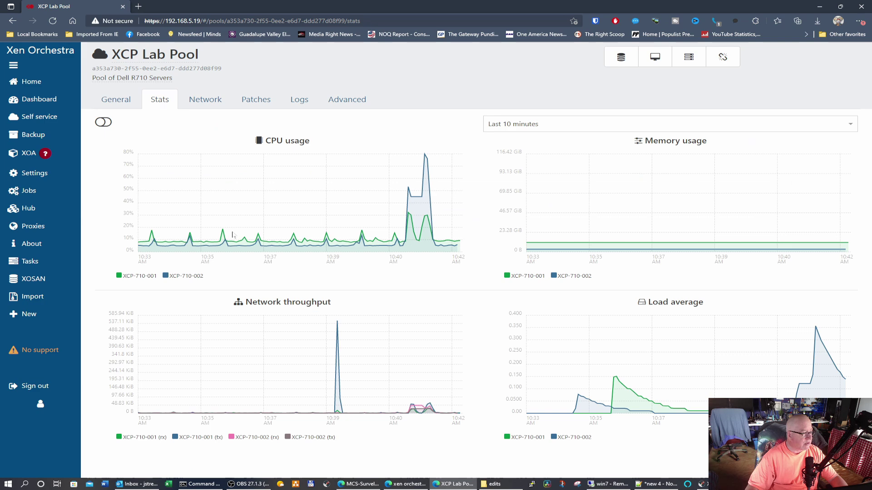
click(207, 101)
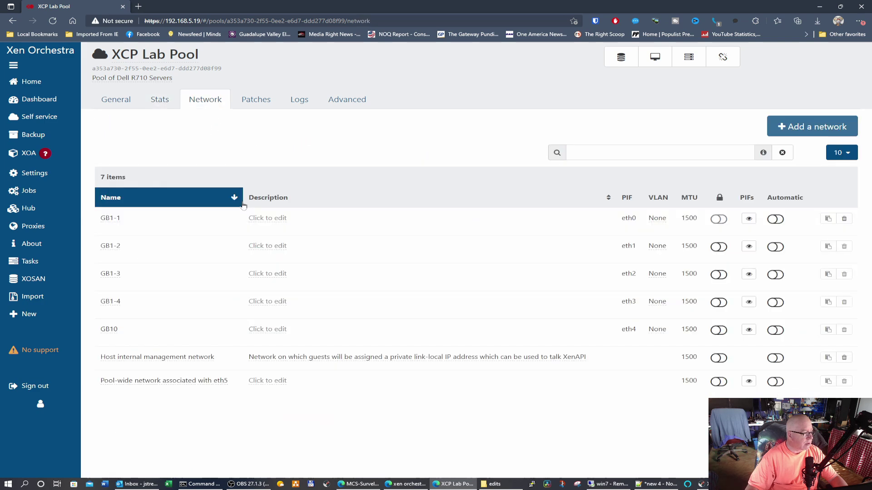
click(267, 104)
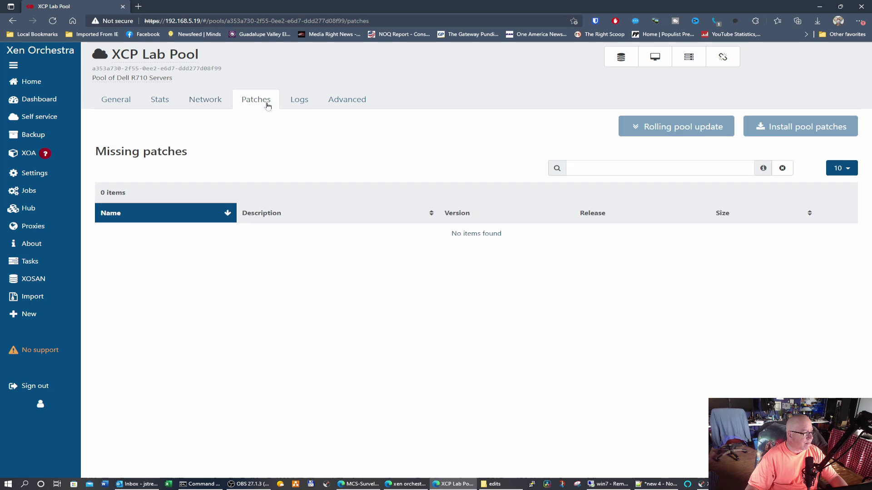
click(343, 103)
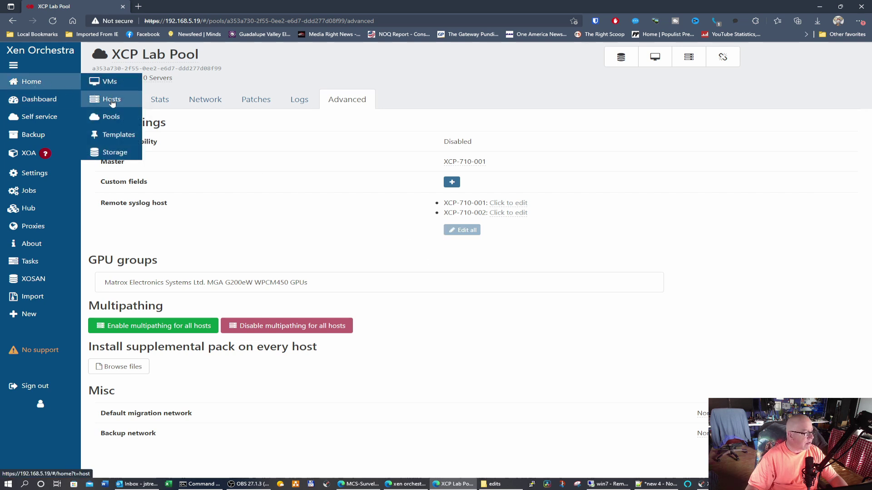
Step: Open XCP-710-001 from the host list and review its general overview and advanced hardware details
click(112, 102)
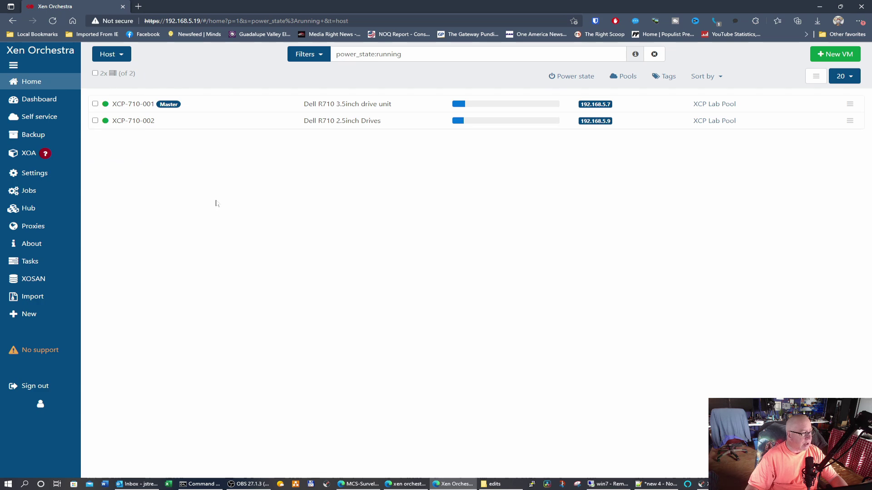
click(130, 104)
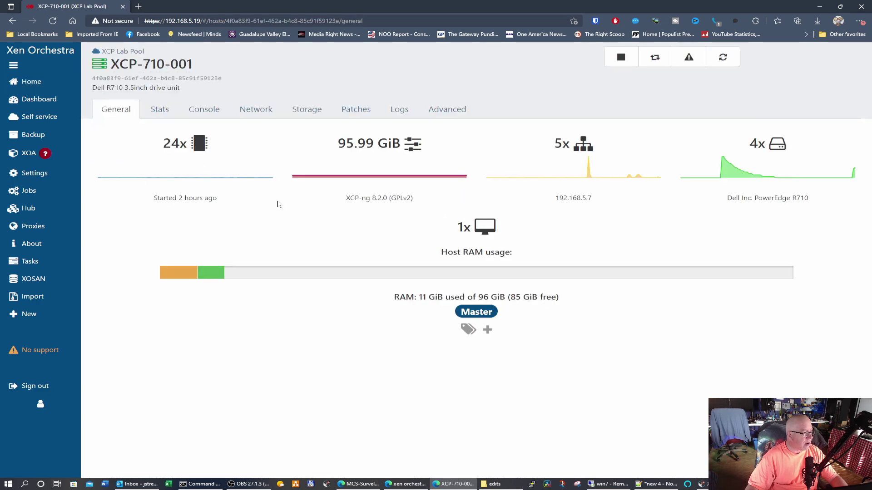
click(438, 111)
scroll(336, 269, down, 3)
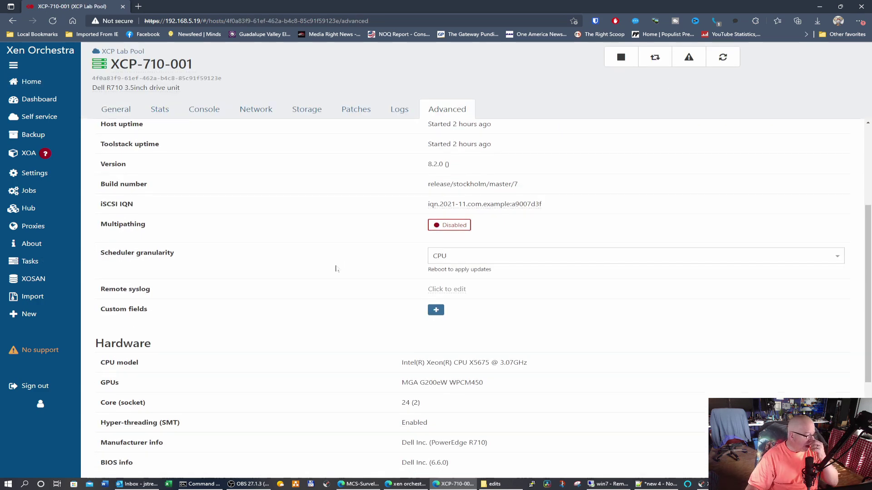
scroll(336, 268, down, 4)
scroll(336, 269, up, 3)
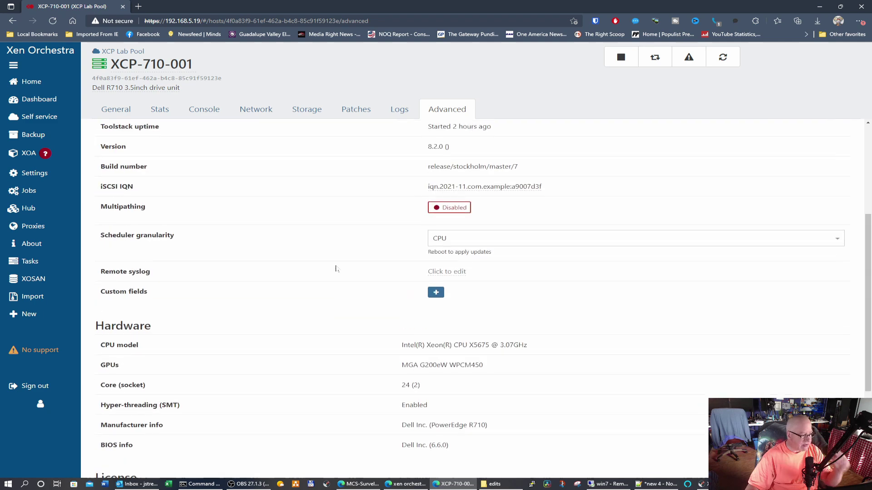
scroll(336, 269, up, 3)
click(119, 113)
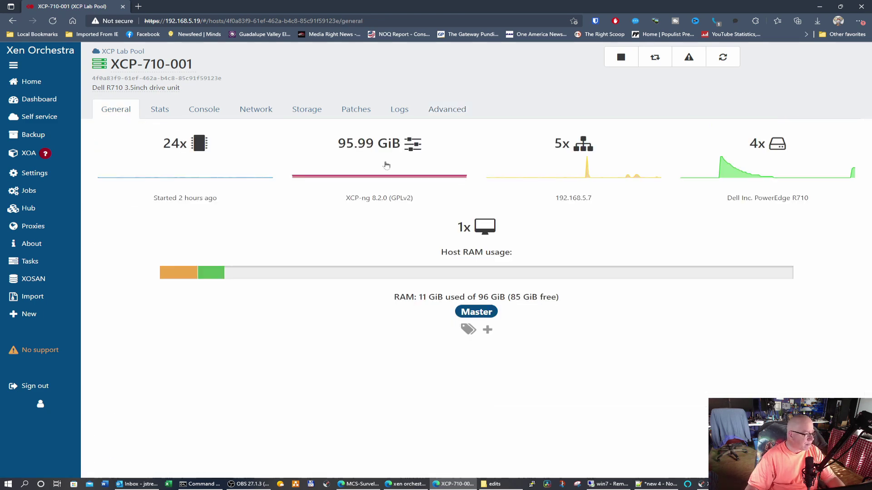
Step: View the general overview of XCP-710-002 and return to the host list
mouse_move(52, 87)
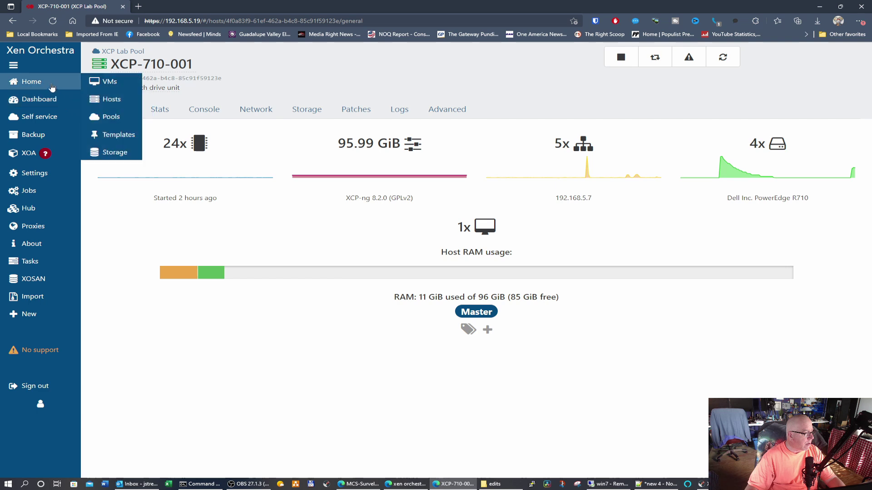
click(111, 99)
click(139, 122)
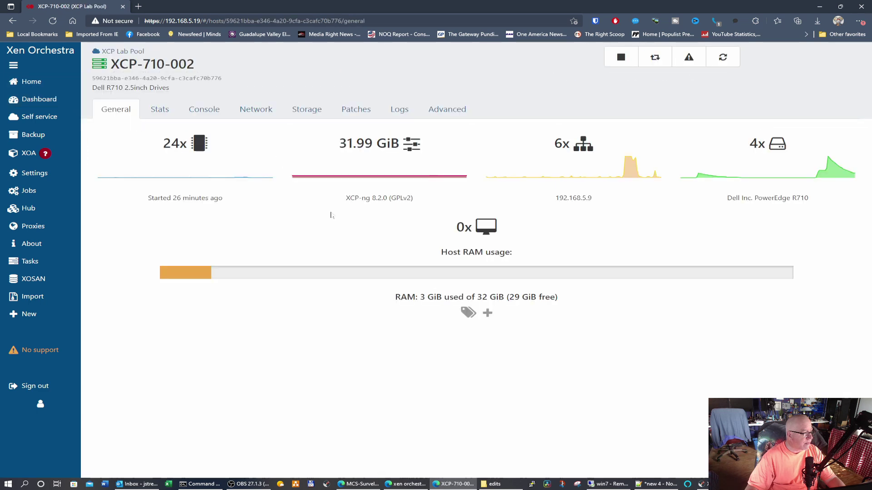
mouse_move(45, 101)
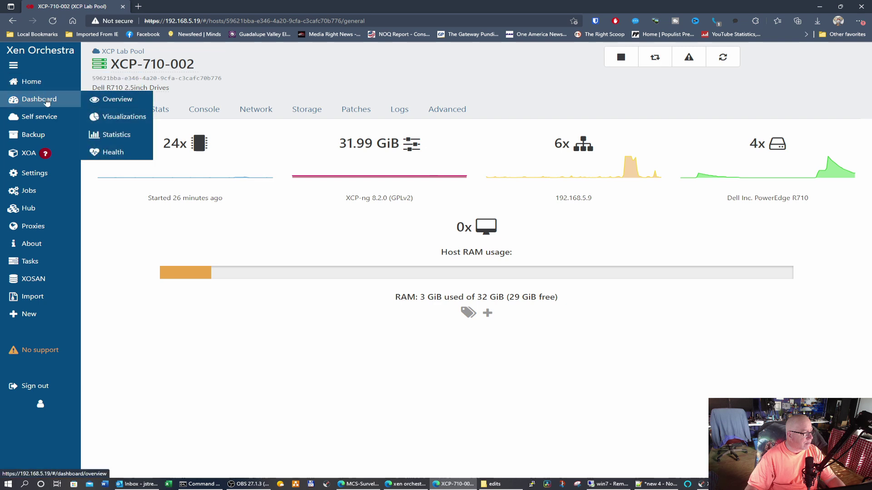
mouse_move(32, 82)
click(110, 98)
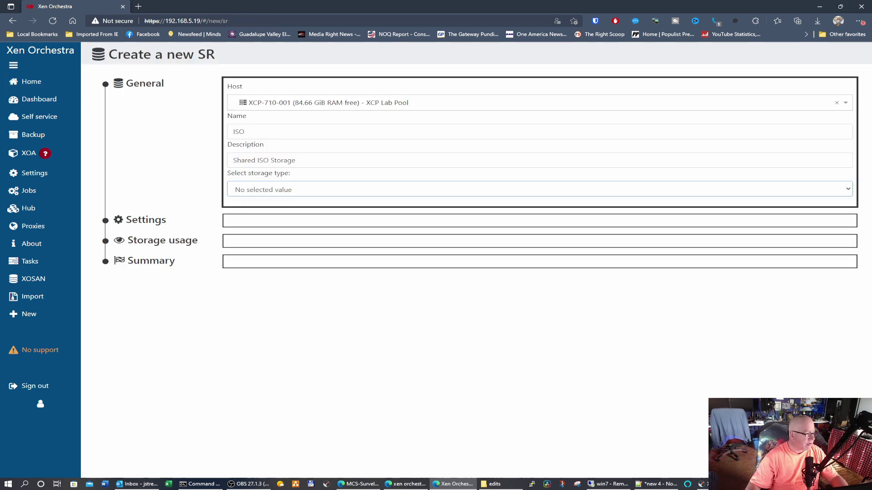
Step: Set the new ISO storage repository's type to SMB and its server to \\192.168.5.3\iso
click(290, 194)
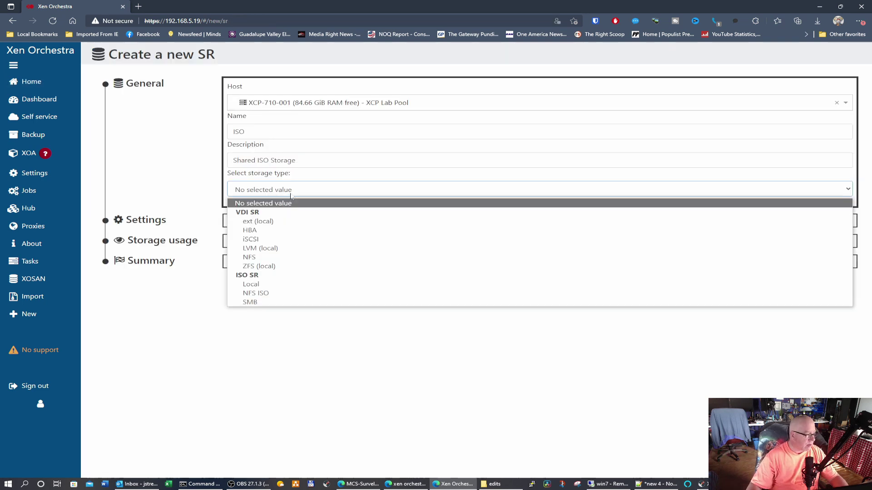
click(263, 302)
key(Tab)
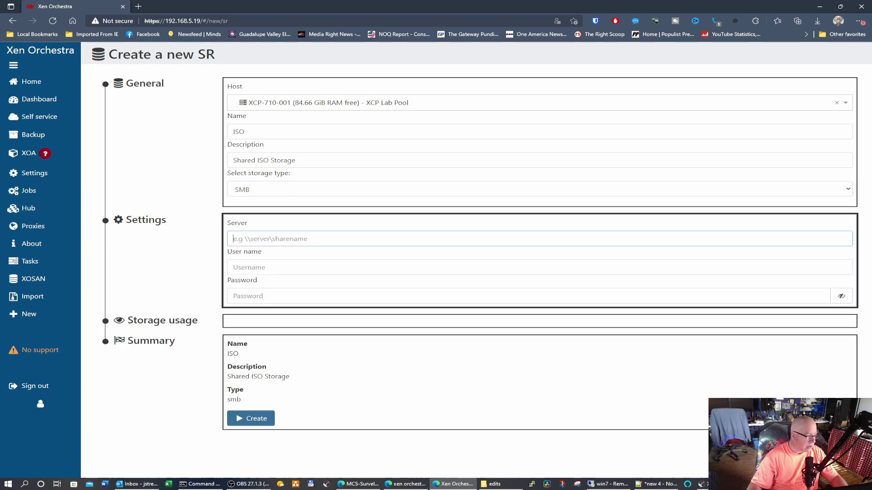
text(\\192)
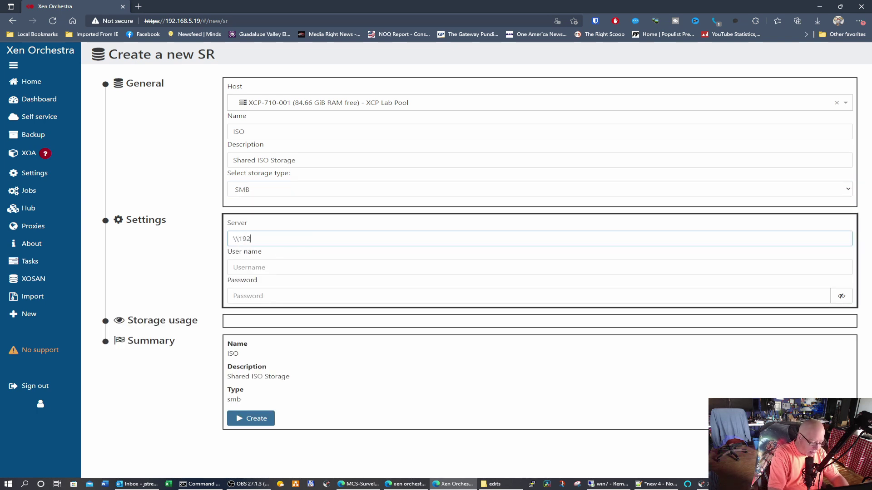
text(.168.5)
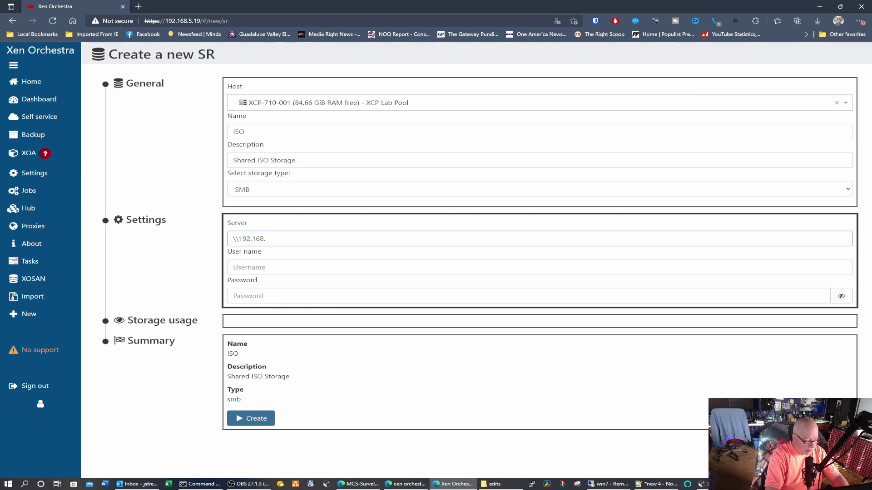
text(.3\)
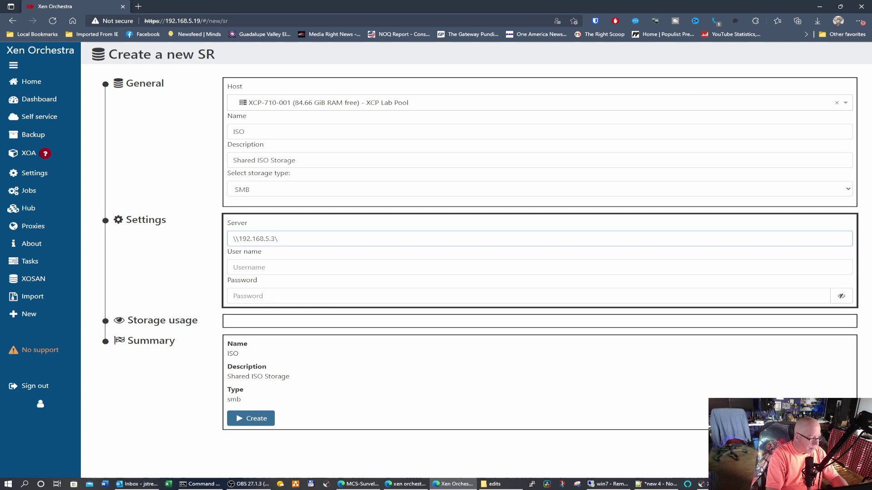
text(iso)
key(Tab)
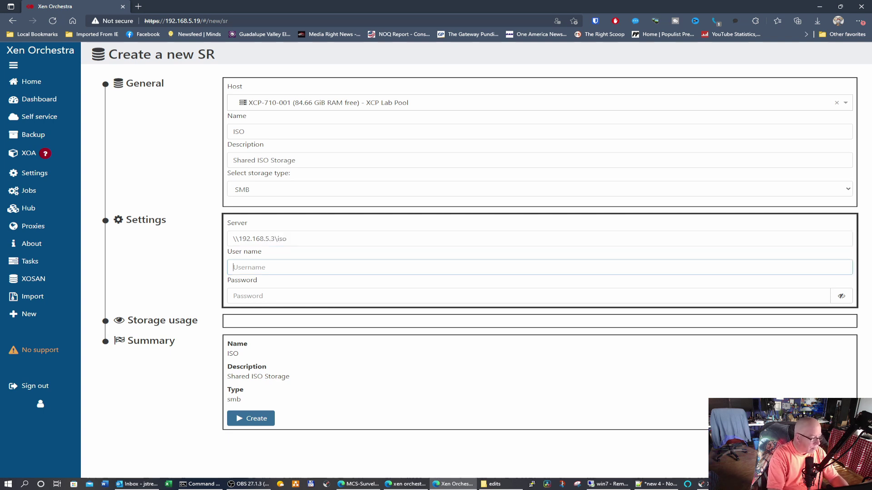
Step: Enter the SMB share's user name and password, and create the ISO storage repository
text(adama)
key(Tab)
text(**)
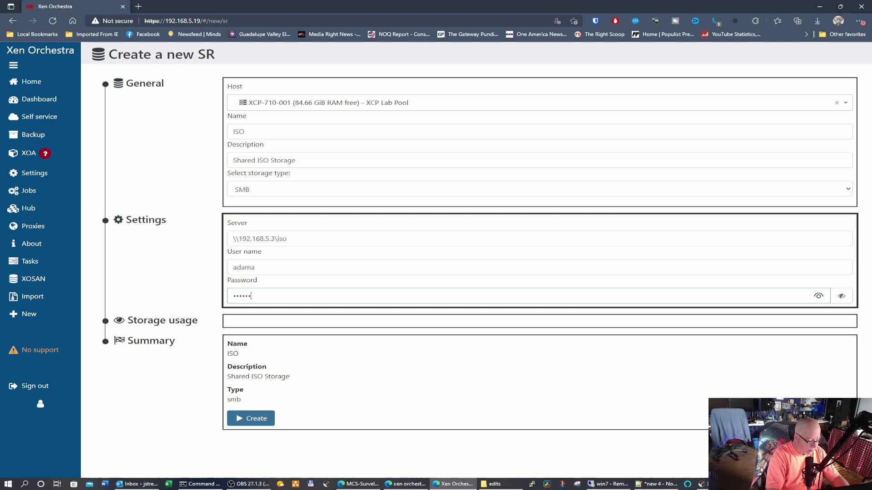
click(254, 324)
key(shift+Tab)
text(*****)
click(255, 417)
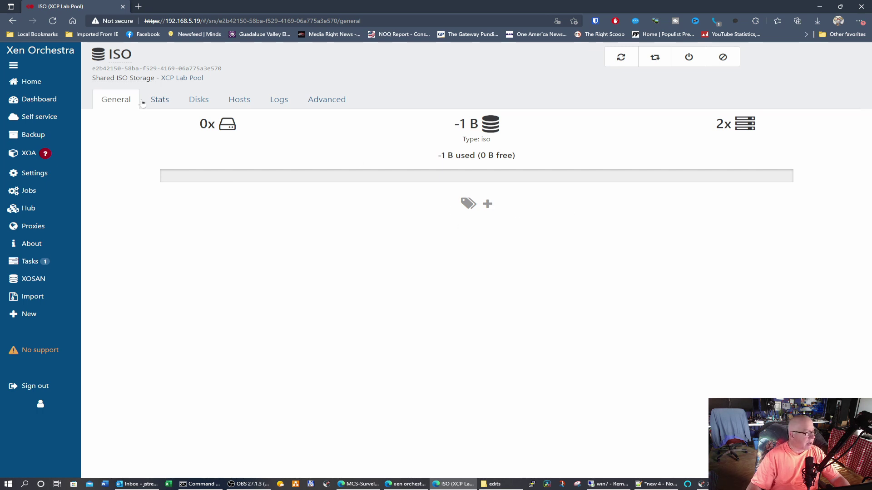
Step: Review the ISO storage repository's statistics, its list of disk images and its connected hosts
click(160, 102)
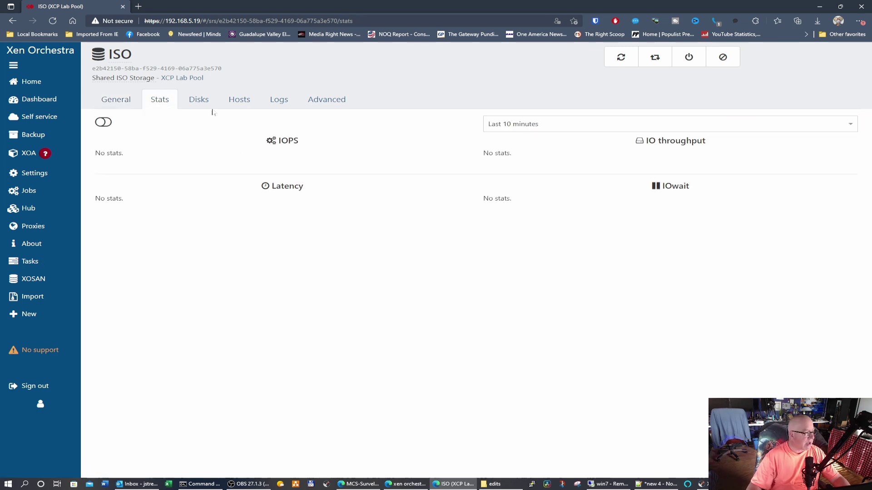
click(200, 101)
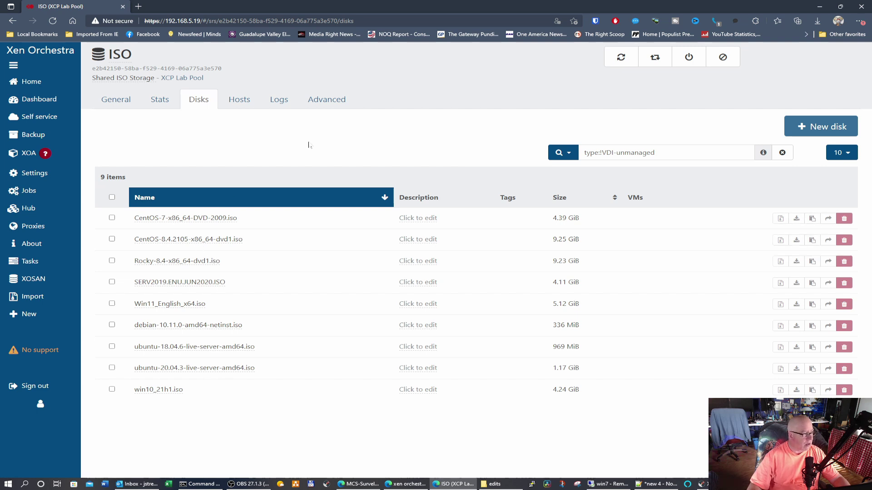
click(237, 105)
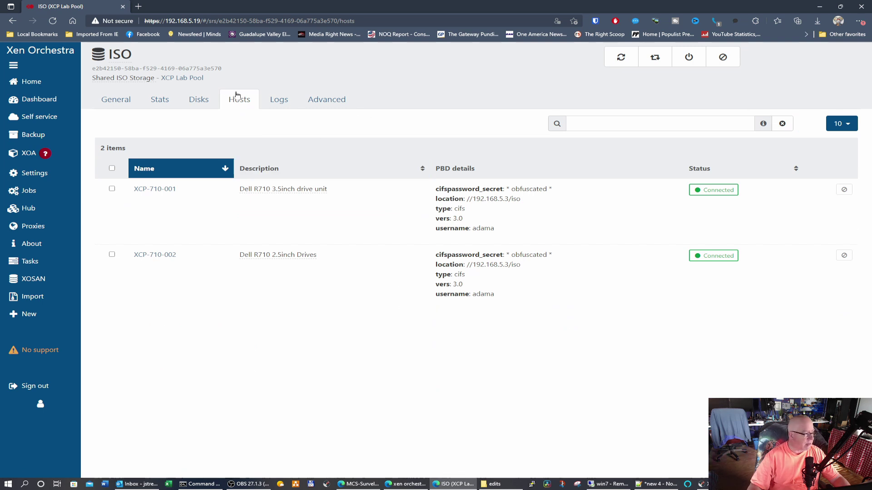
Step: View the running VM list and look through the dashboard overview of pool, host and storage usage
click(32, 82)
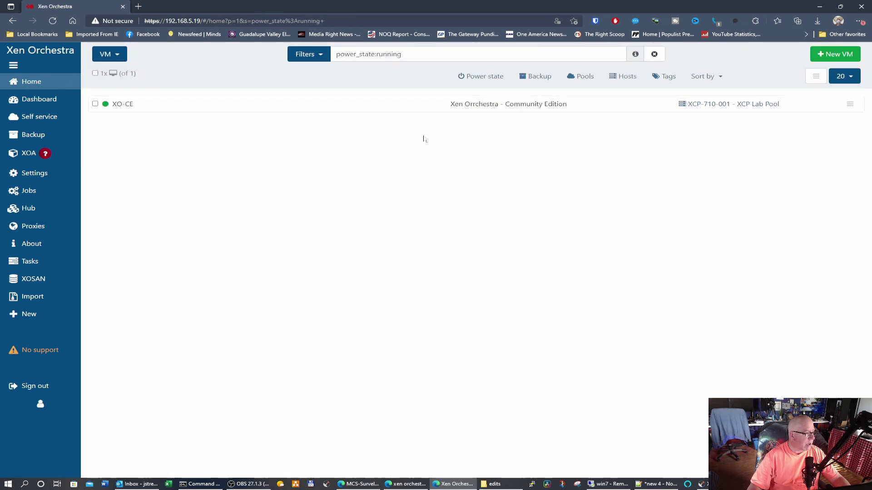
click(39, 99)
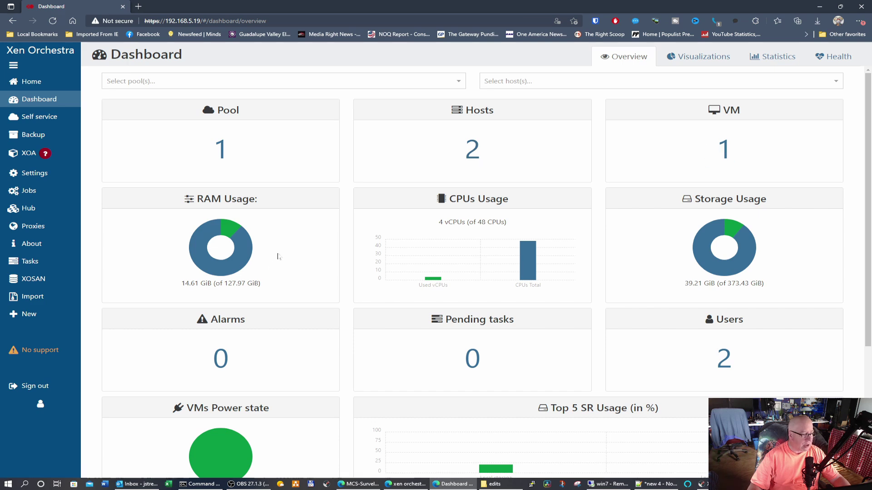
scroll(278, 257, down, 4)
scroll(278, 256, up, 4)
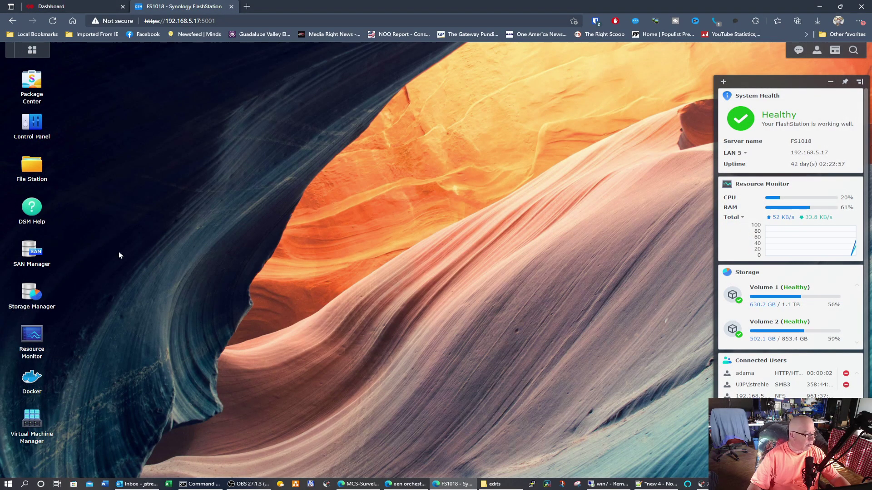
Step: In Synology DSM on FS1018, open the shared folder settings and inspect the contents of nfslab-esxi in File Station
click(31, 122)
click(191, 198)
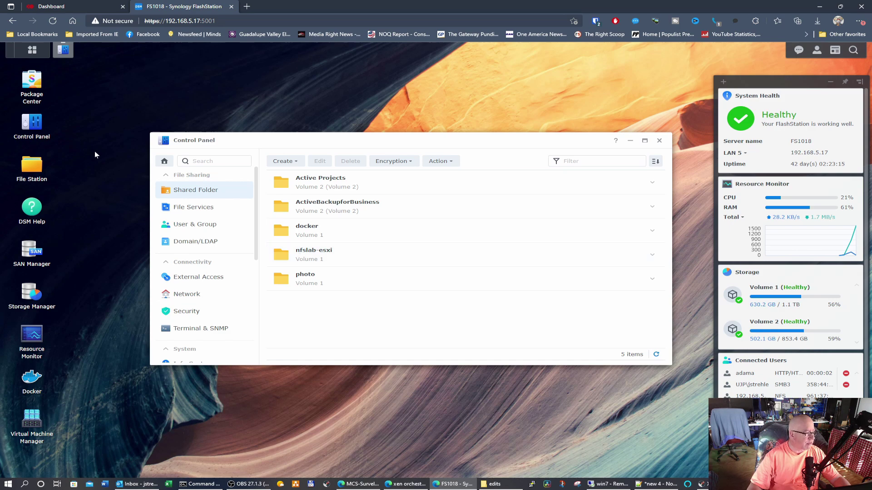
click(41, 169)
click(227, 195)
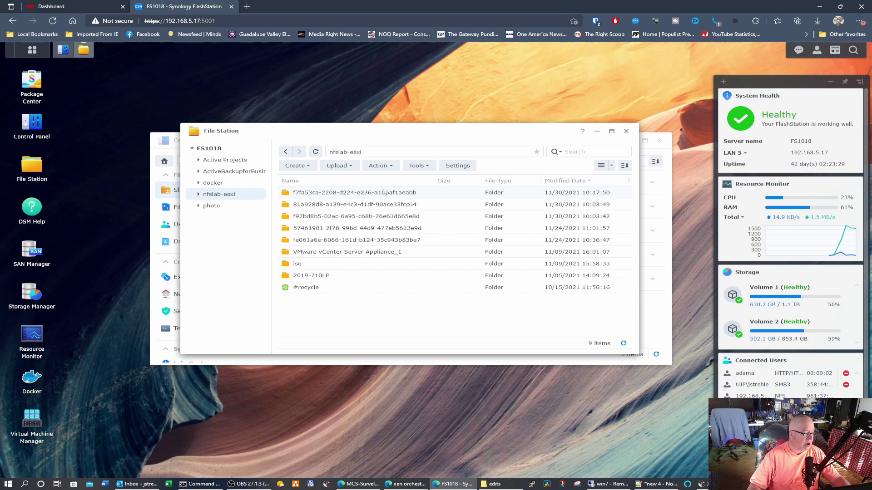
click(626, 130)
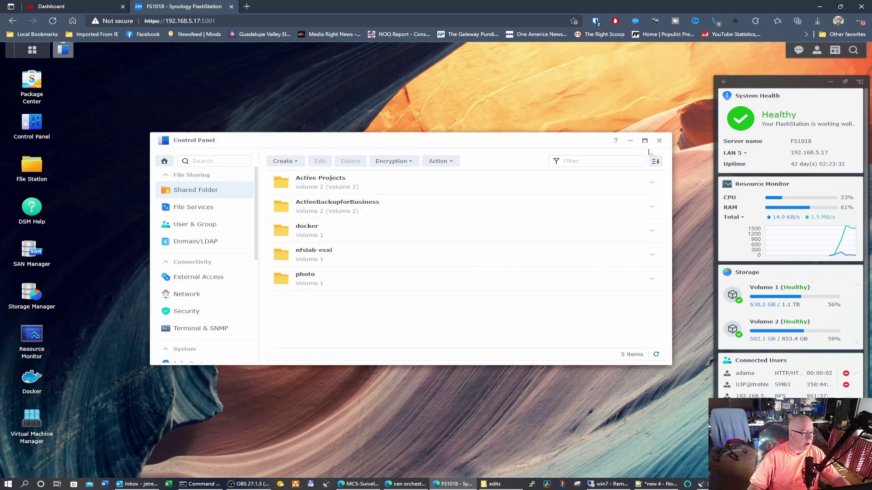
Step: Delete the nfslab-esxi shared folder, acknowledging the permanent removal and entering the DSM account password
click(311, 257)
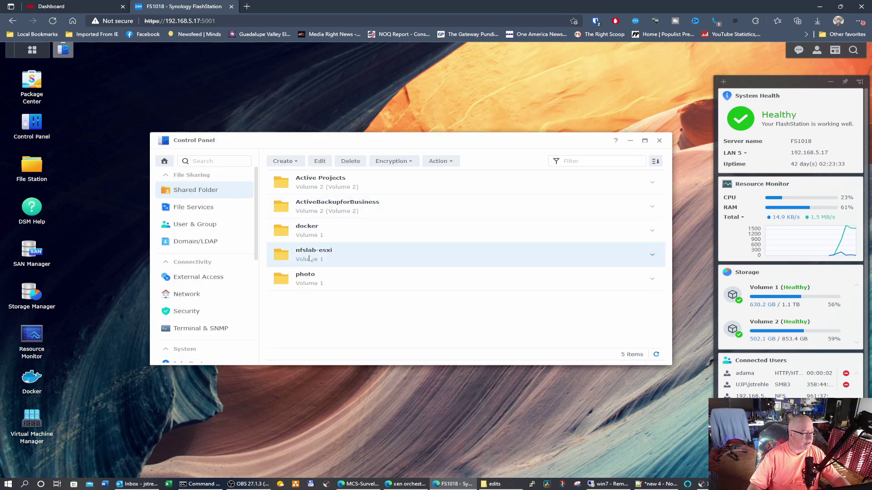
click(350, 163)
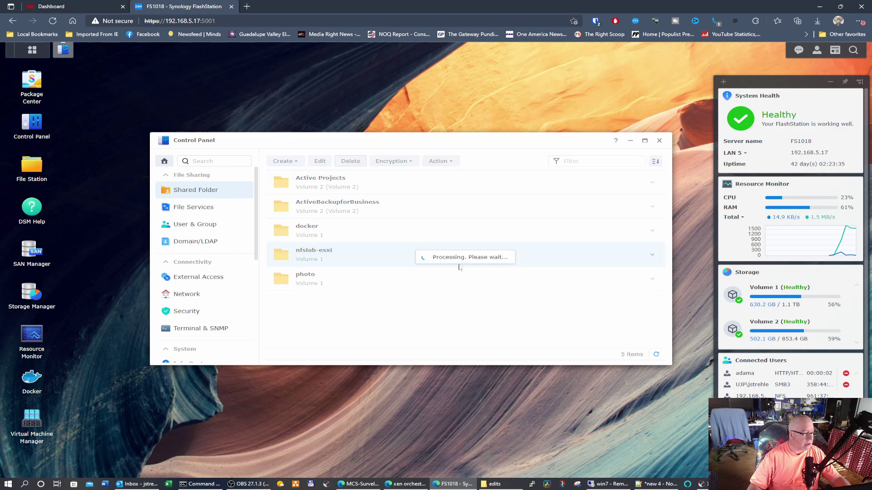
click(285, 250)
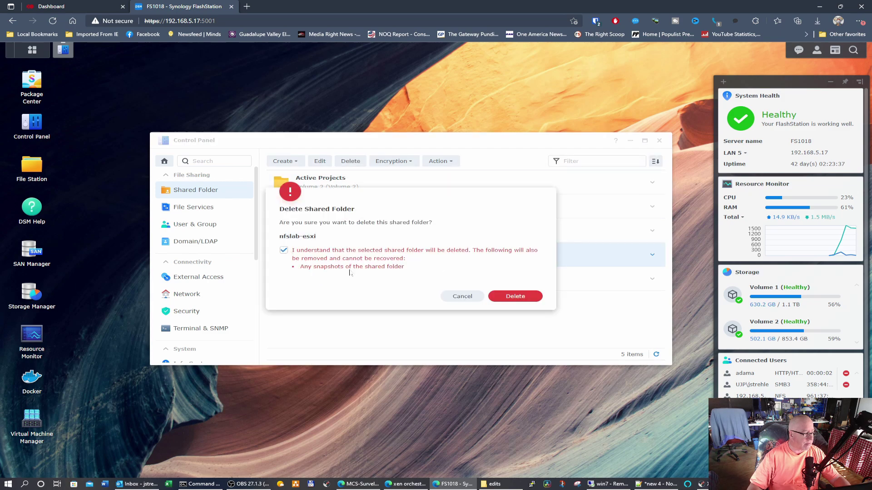
click(510, 297)
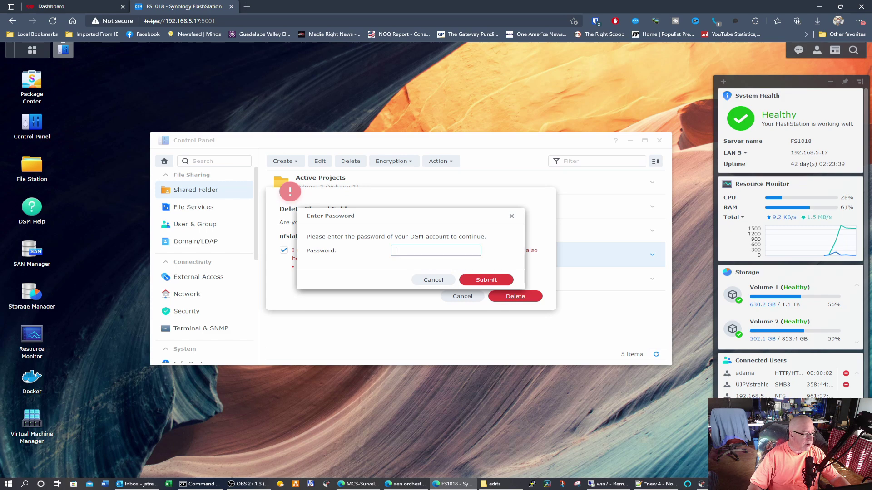
text(***)
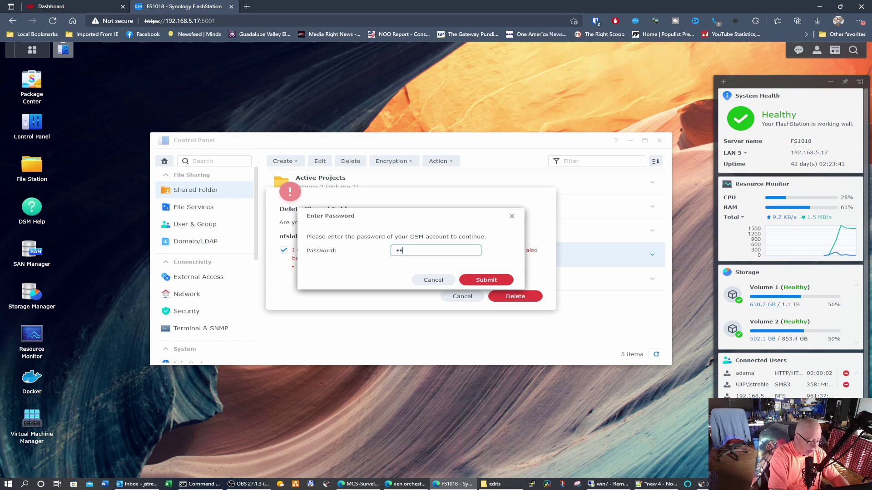
text(********)
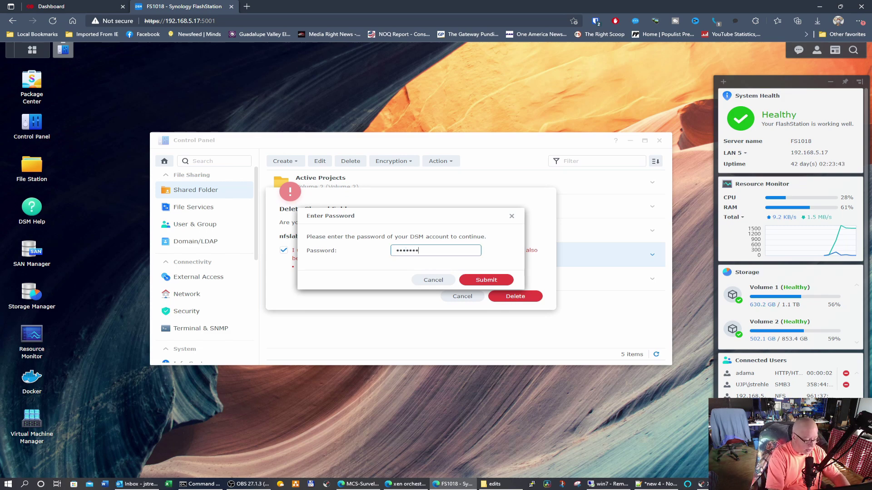
text(**)
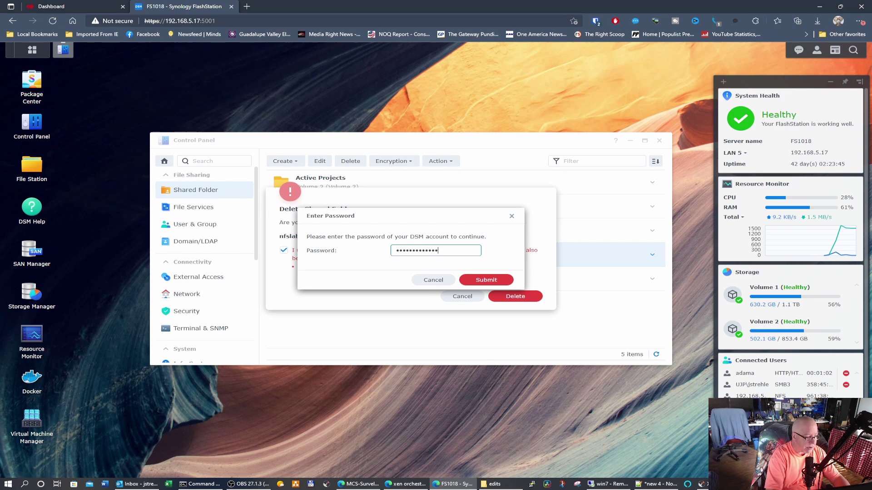
click(479, 280)
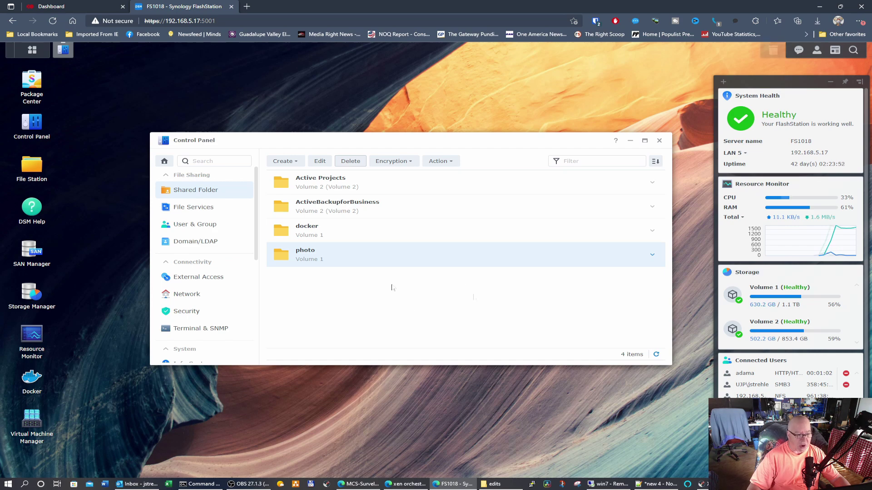
Step: Start a new shared folder named nfs-001 with the description "NFS Share for XCP"
click(286, 161)
click(300, 177)
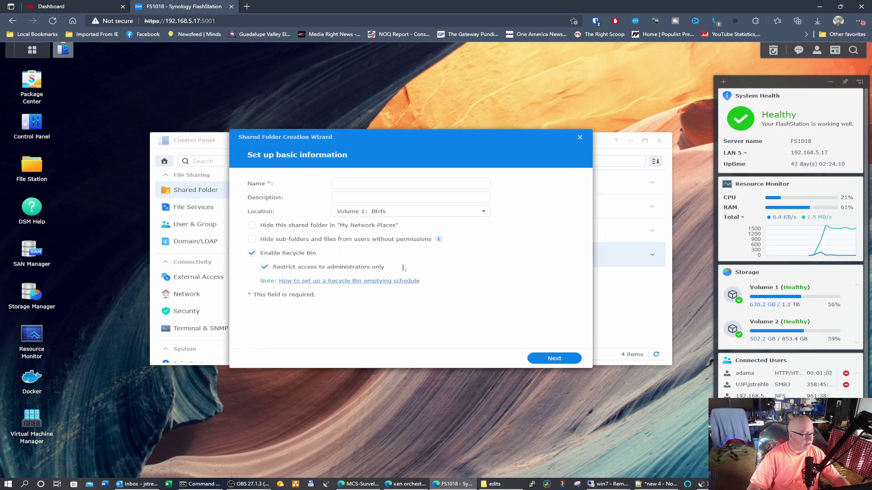
text(nfs)
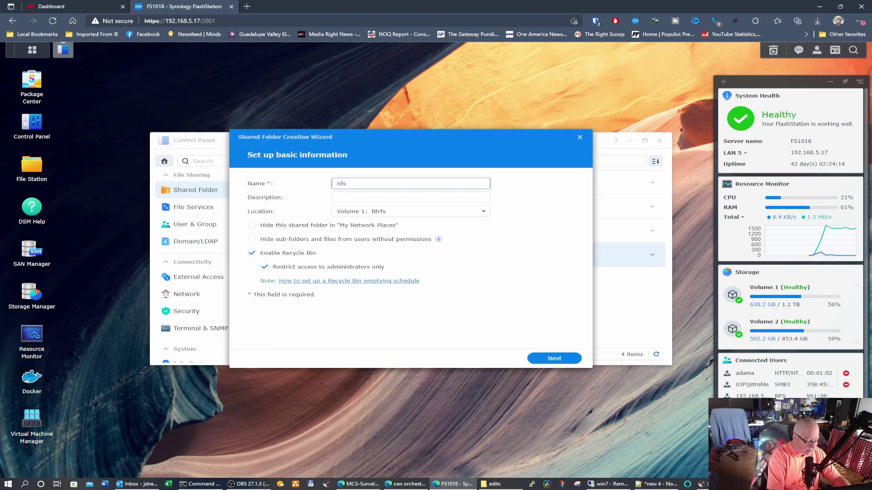
key(BackSpace)
key(BackSpace)
key(BackSpace)
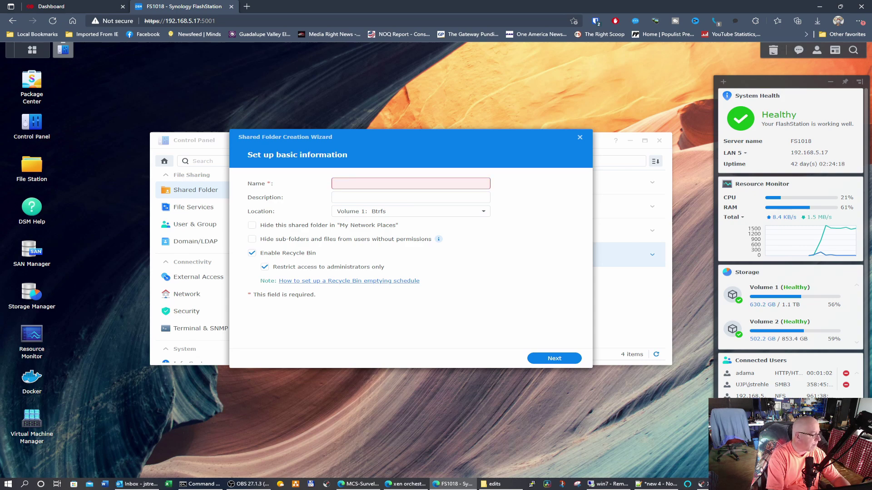
text(n)
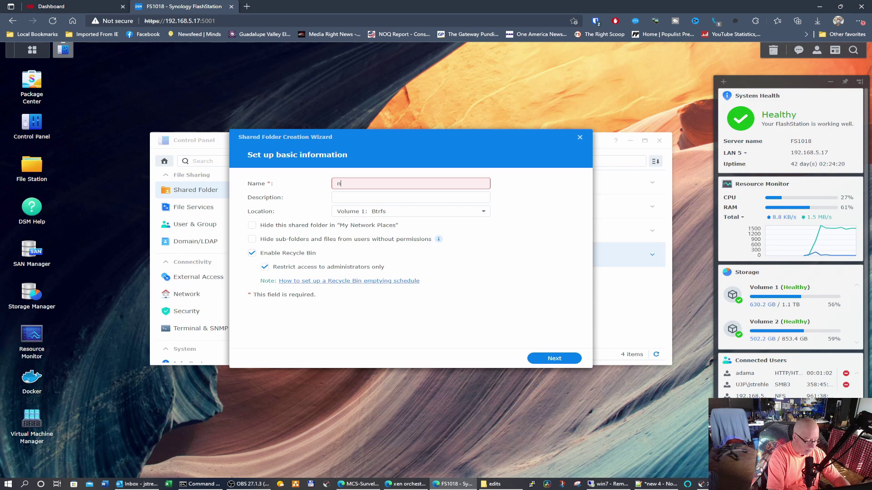
text(fs-001)
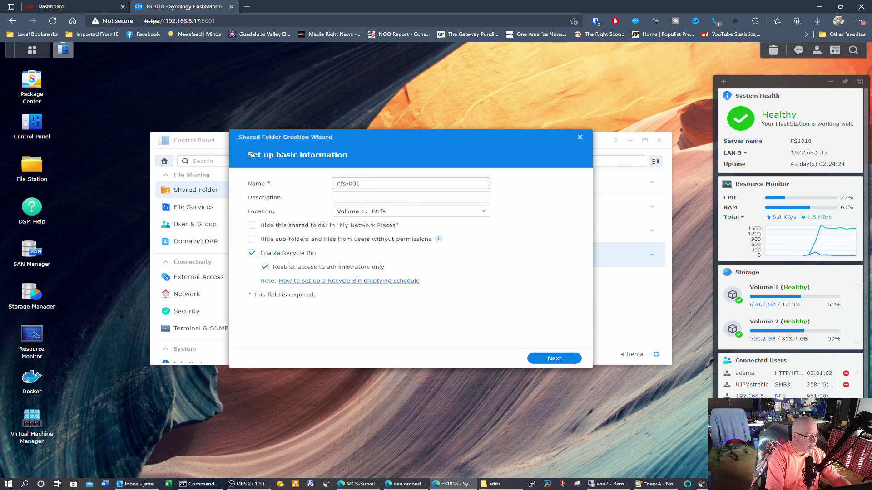
click(411, 198)
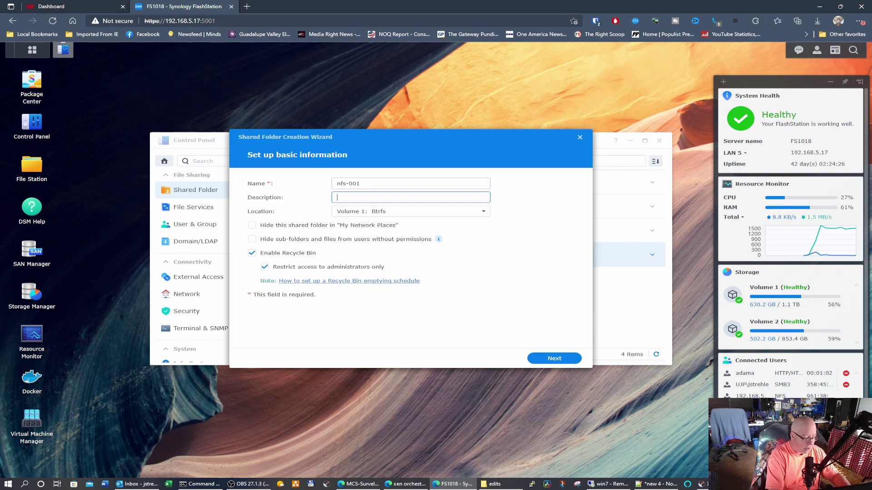
text(NFS Share for XCP)
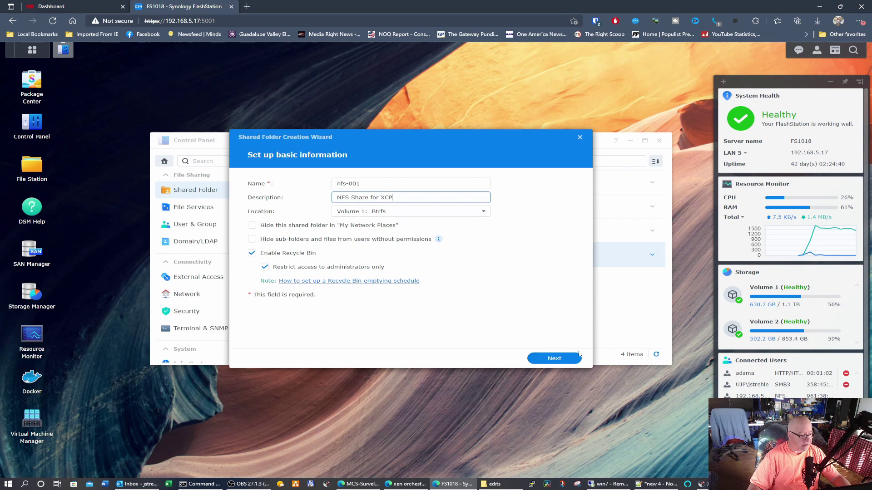
click(554, 359)
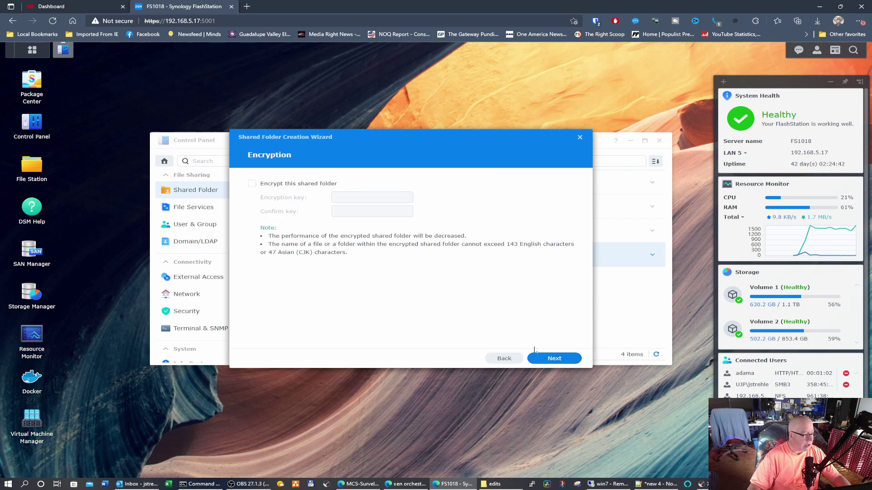
Step: Leave the new shared folder unencrypted, enable data checksum for advanced data integrity, and create it with the default user permissions
click(557, 359)
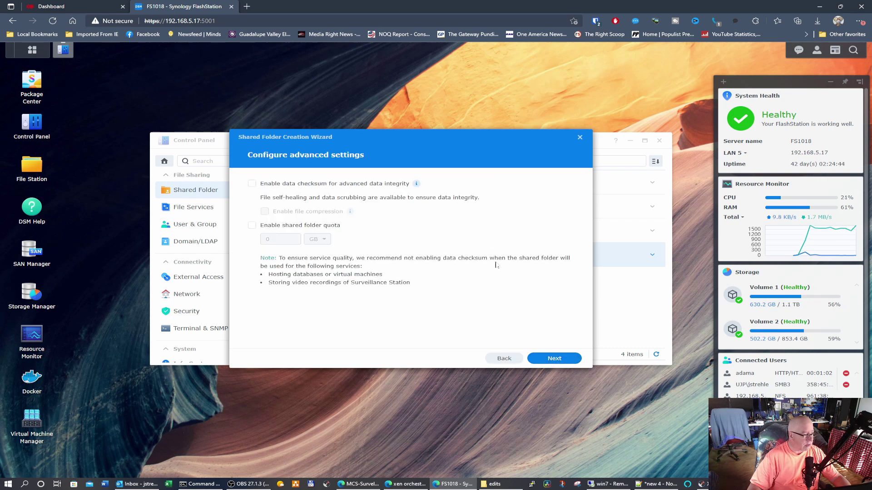
click(253, 185)
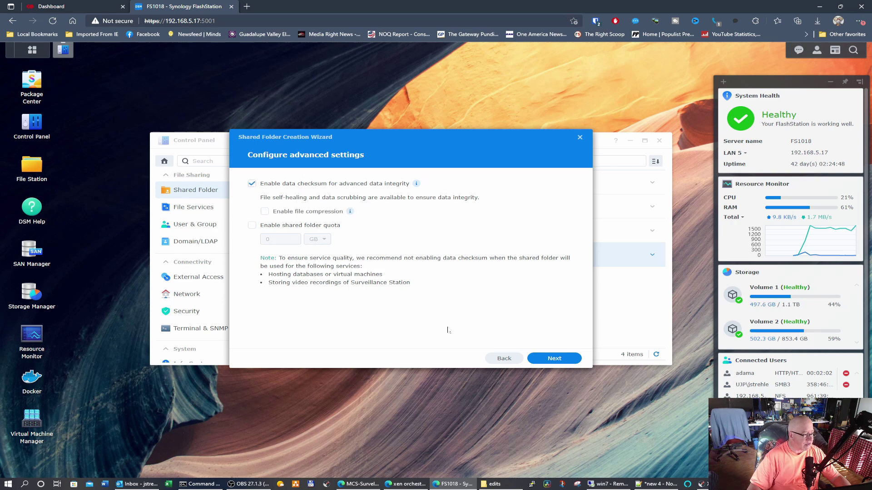
click(554, 358)
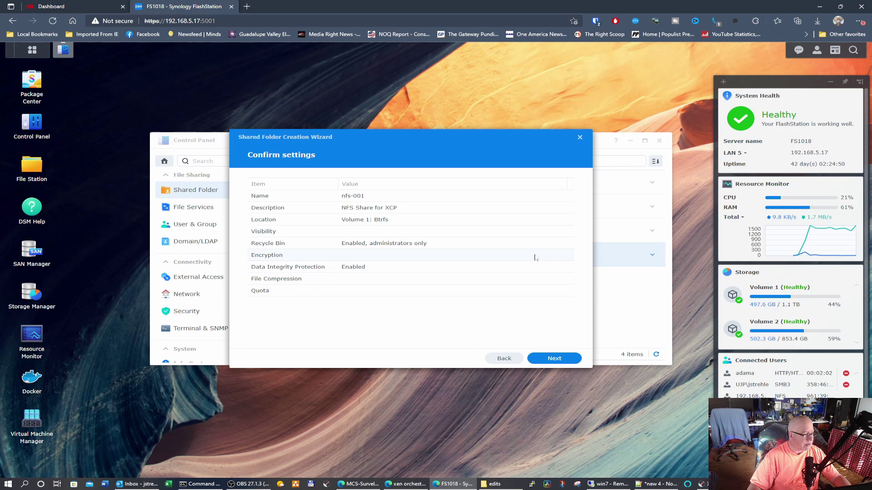
click(555, 359)
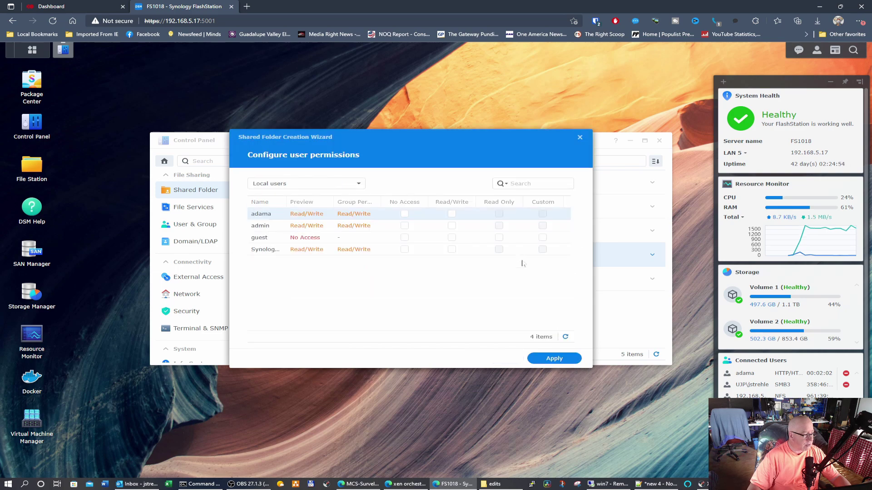
click(555, 359)
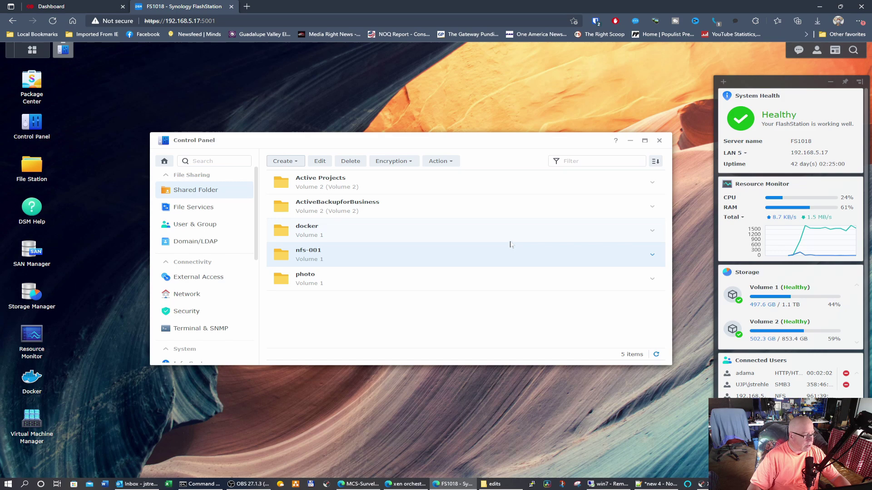
Step: Add an NFS permission rule to nfs-001 for client 192.168.5.7 with Read/Write privilege, no squash mapping and sys security
click(320, 161)
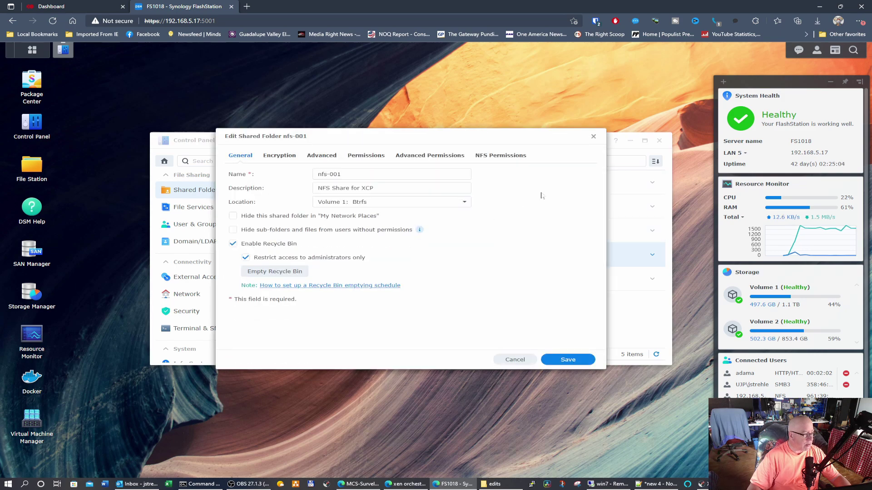
click(488, 160)
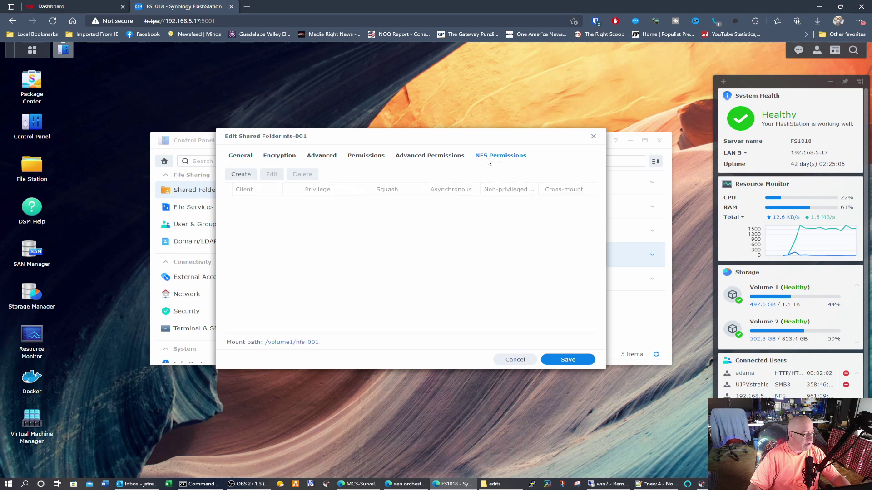
click(241, 175)
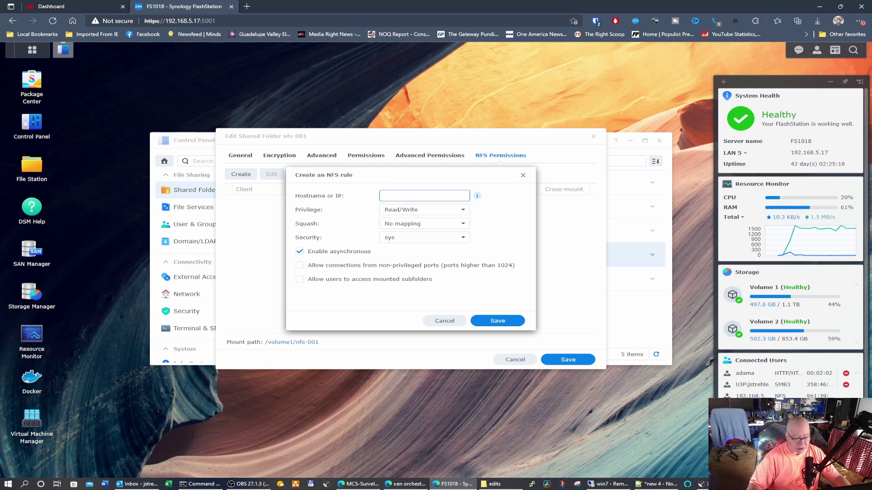
text(192.168.5.7)
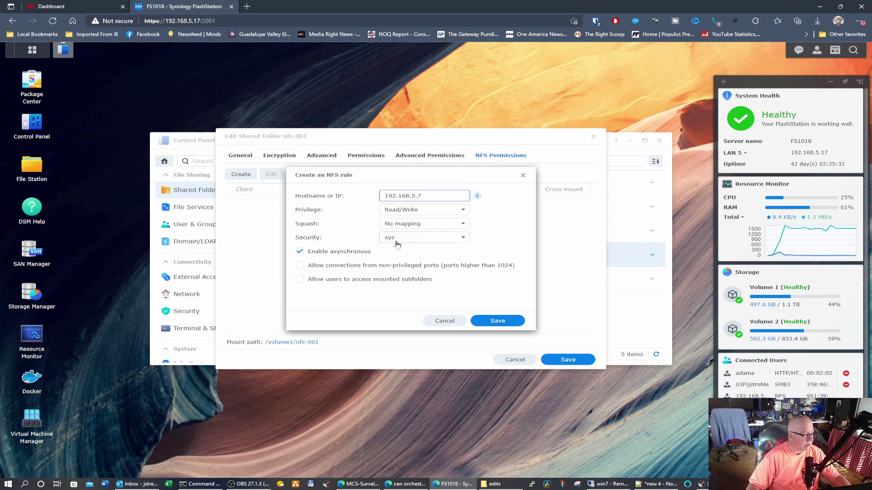
click(501, 320)
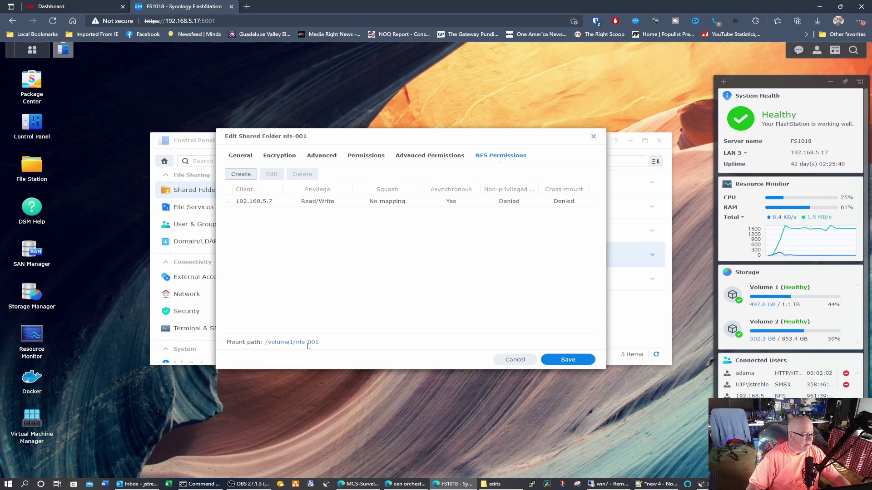
Step: Save the nfs-001 NFS permissions, then switch to Xen Orchestra and start a new storage repository on host XCP-710-001
click(568, 360)
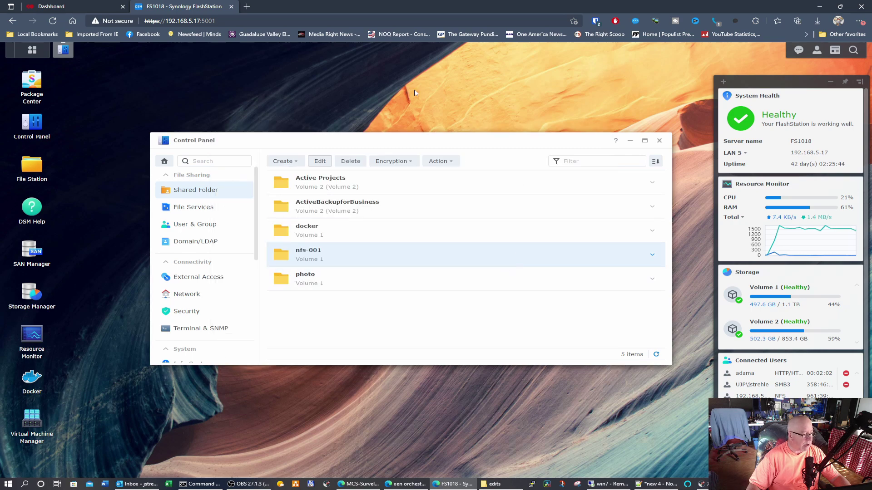
click(100, 10)
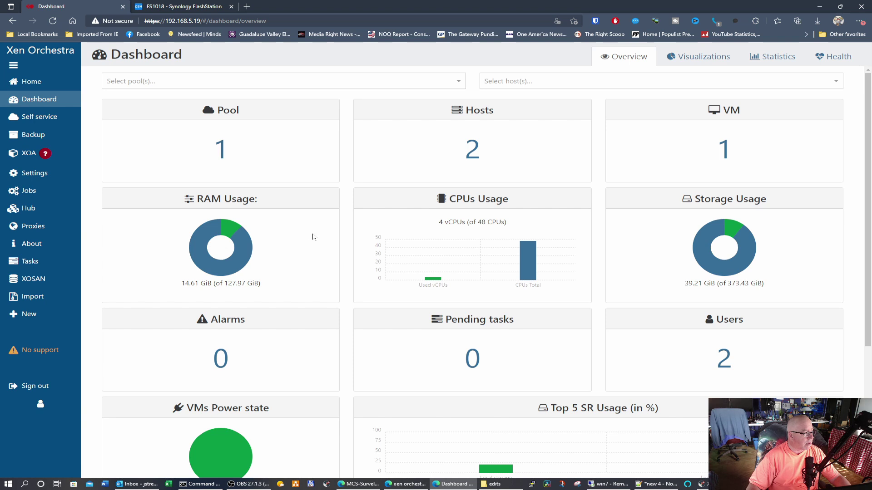
mouse_move(34, 323)
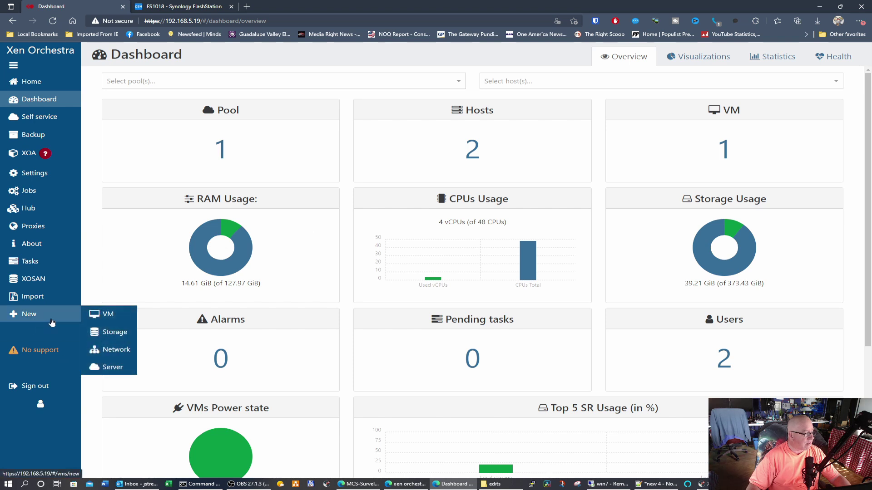
click(113, 332)
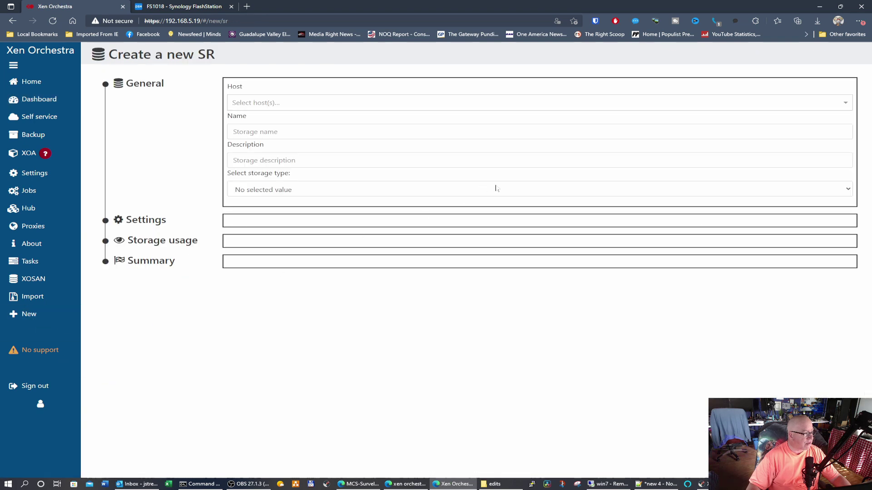
click(317, 105)
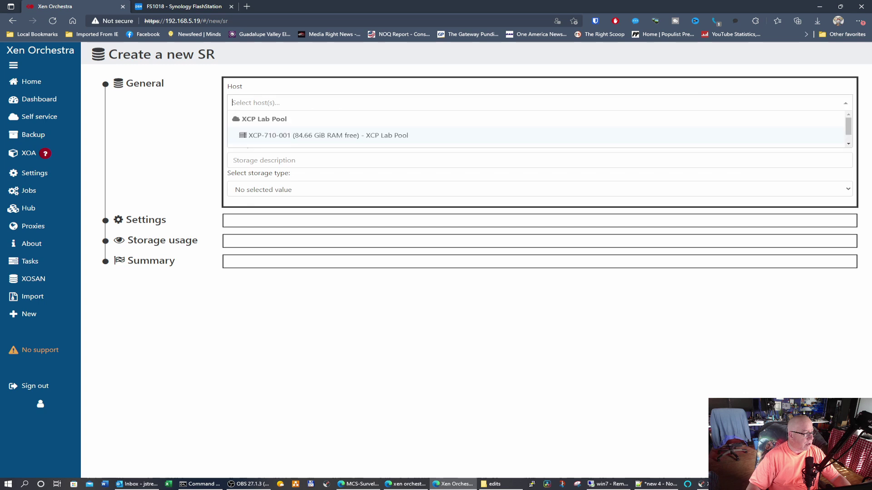
click(324, 136)
click(323, 132)
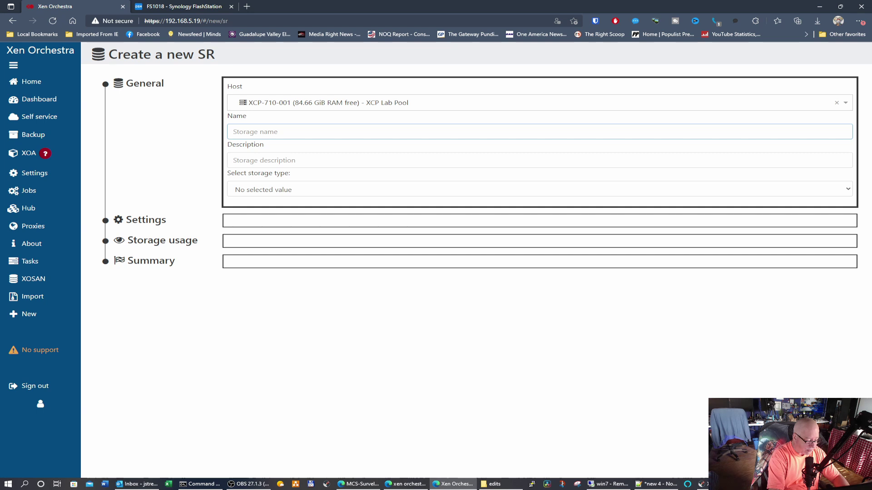
text(FS1018)
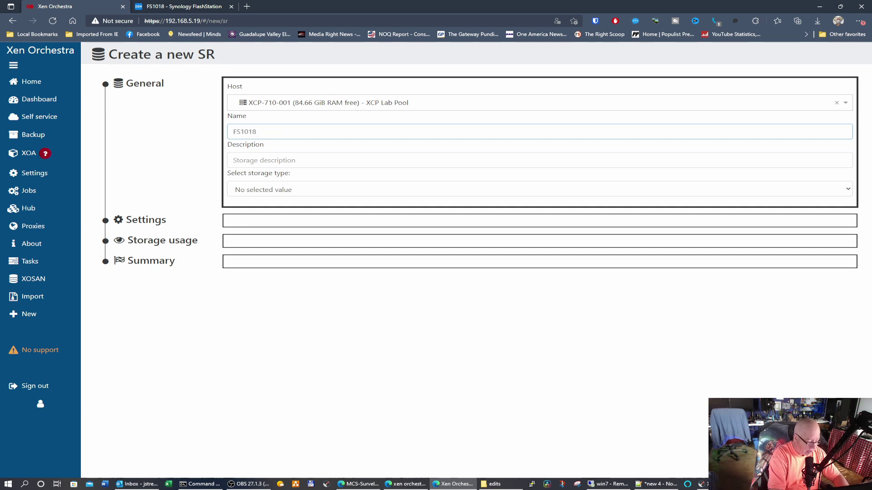
key(BackSpace)
key(BackSpace)
key(BackSpace)
key(BackSpace)
key(BackSpace)
key(BackSpace)
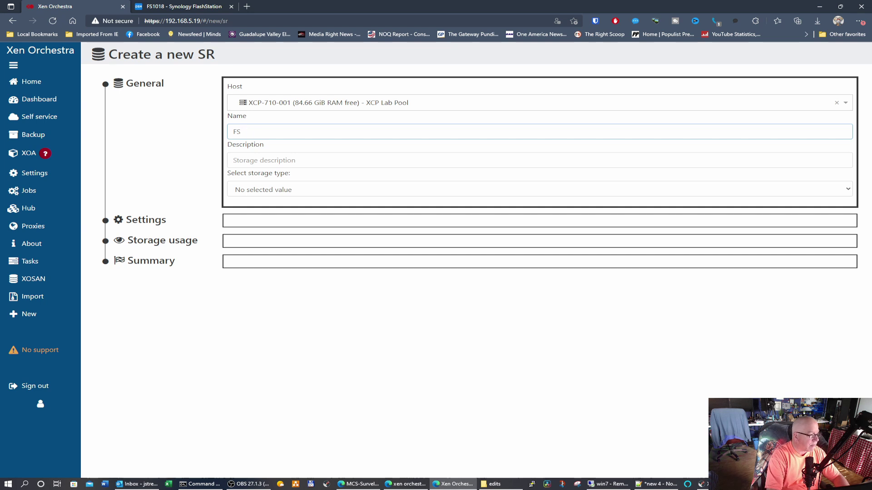
Step: Name the storage repository NFS-001 and describe it as "NFS Share on FS1018"
text(NFS S)
key(BackSpace)
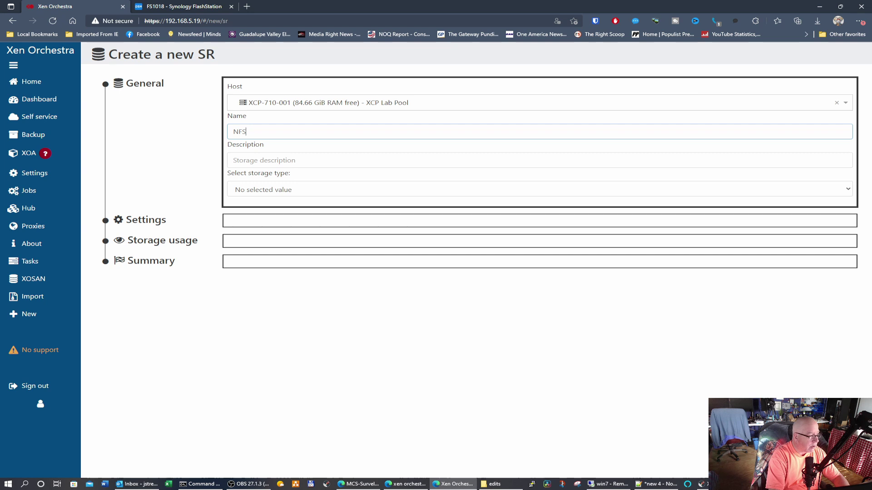
text(001)
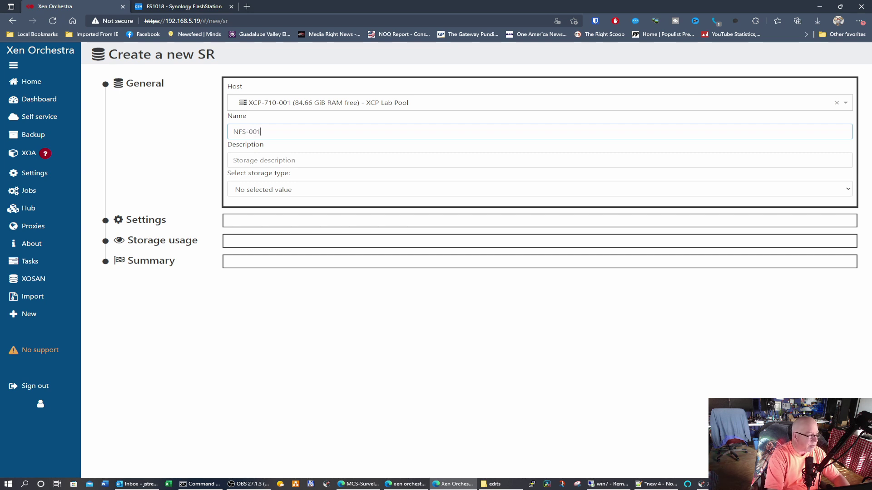
key(Tab)
text(NFS Sh)
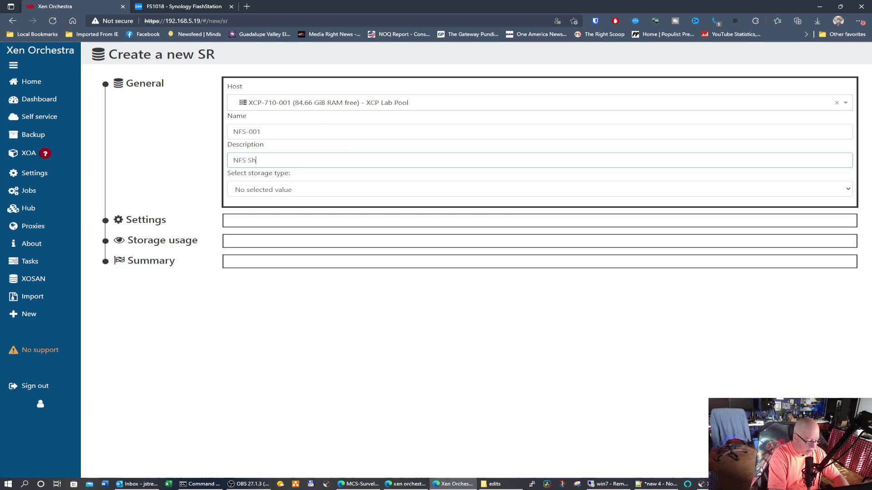
text(are on FS1018)
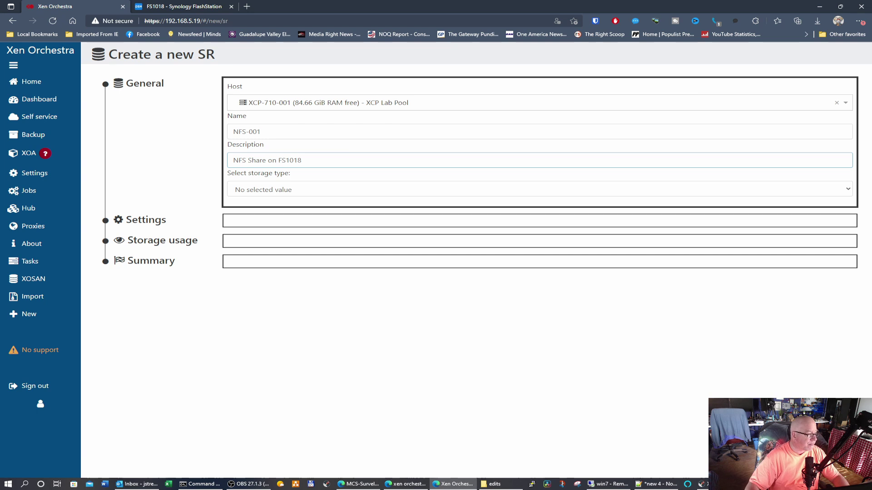
Step: Set the storage type to the NFS VDI SR and look up the exports on server 192.168.5.17
click(302, 191)
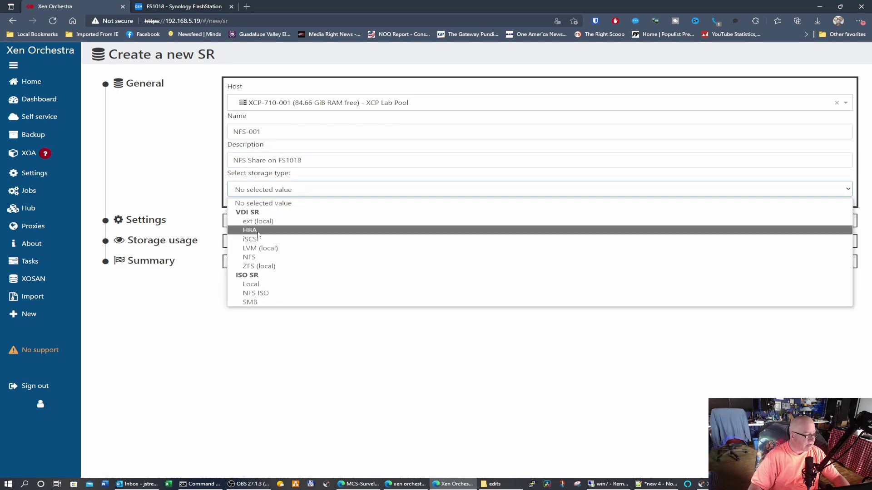
click(250, 257)
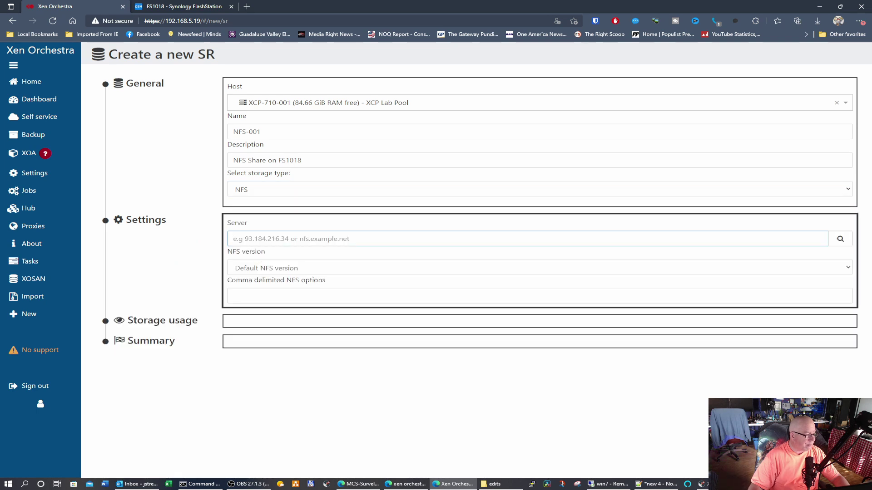
text(1)
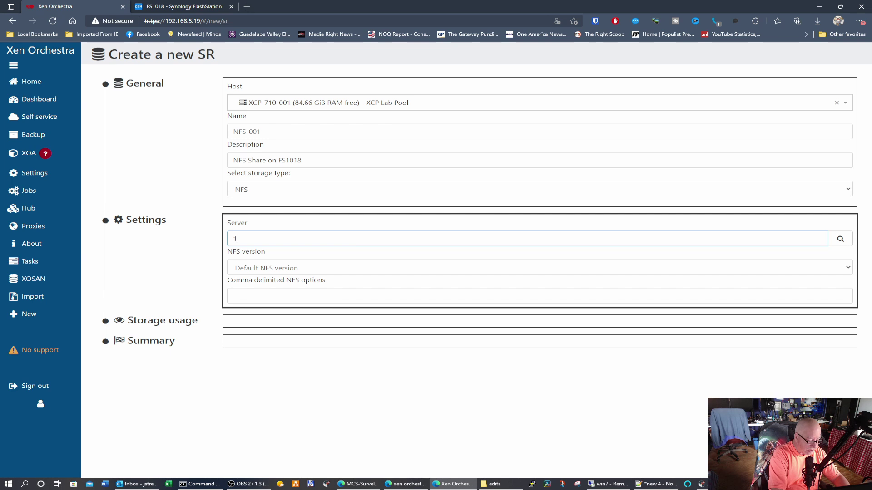
text(92.16)
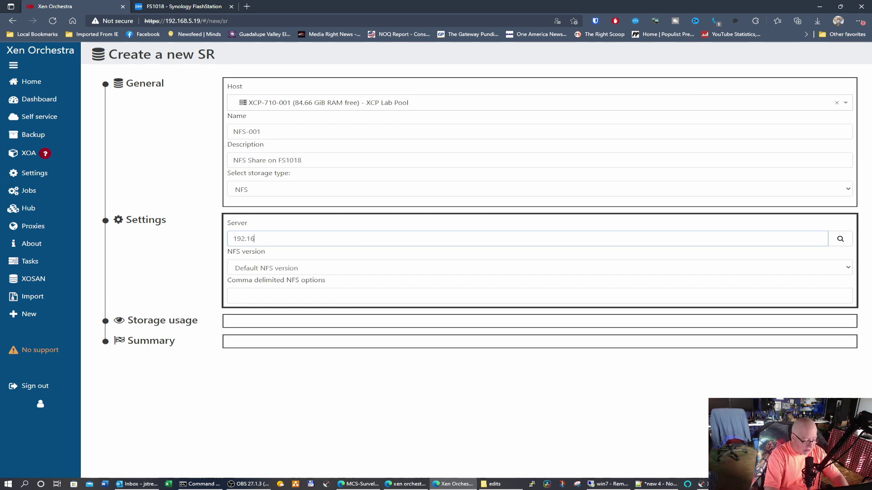
text(8.5.17)
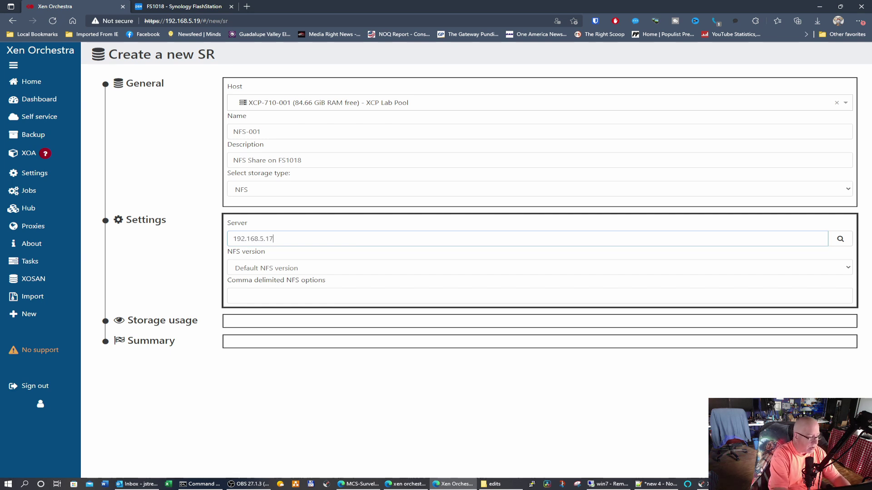
click(840, 240)
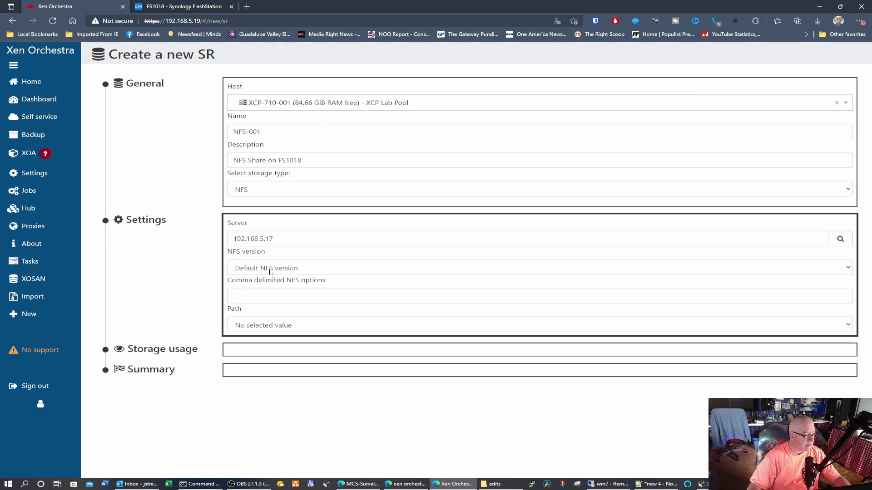
Step: Keep the default NFS version, choose the path /volume1/nfs-001 and create the storage repository
click(848, 267)
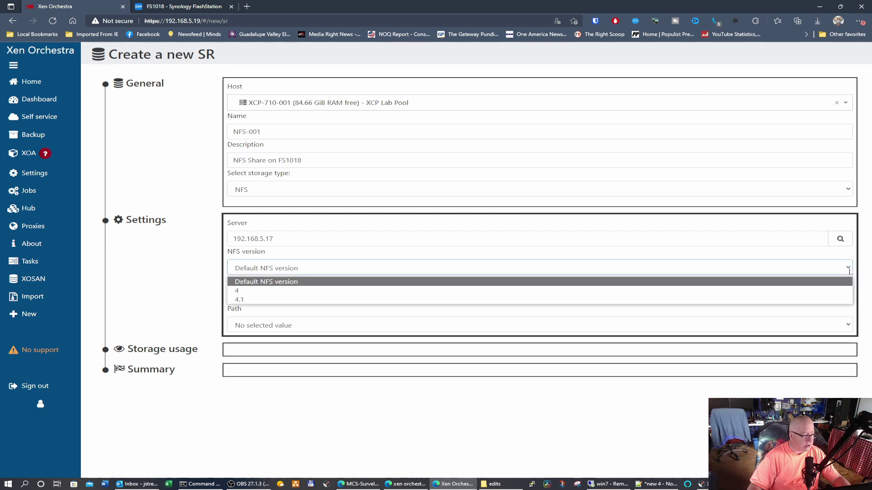
click(849, 271)
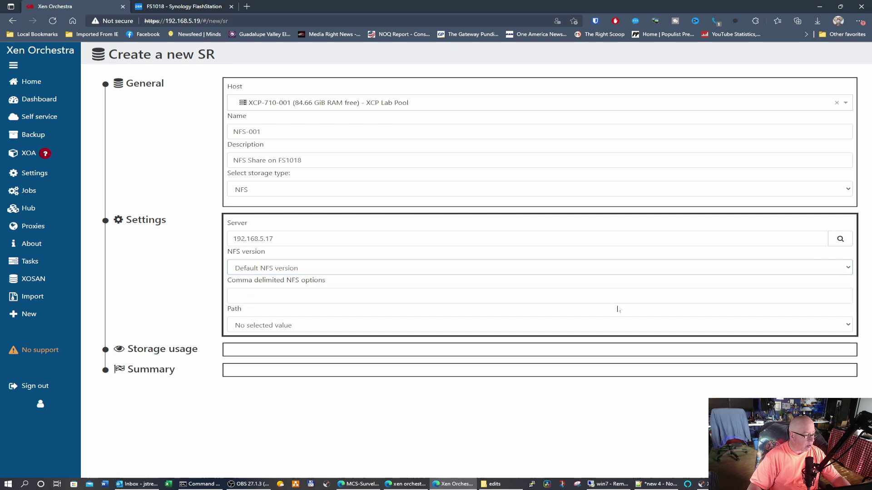
click(848, 326)
click(289, 347)
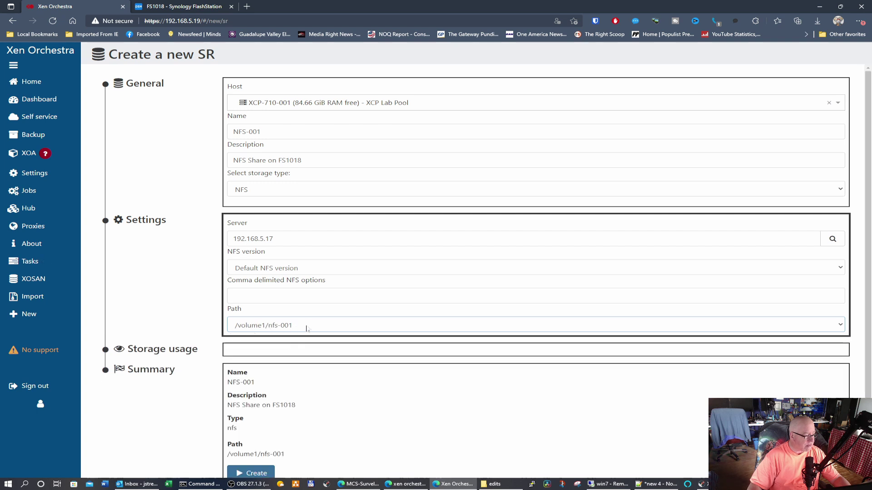
scroll(306, 329, down, 1)
click(254, 449)
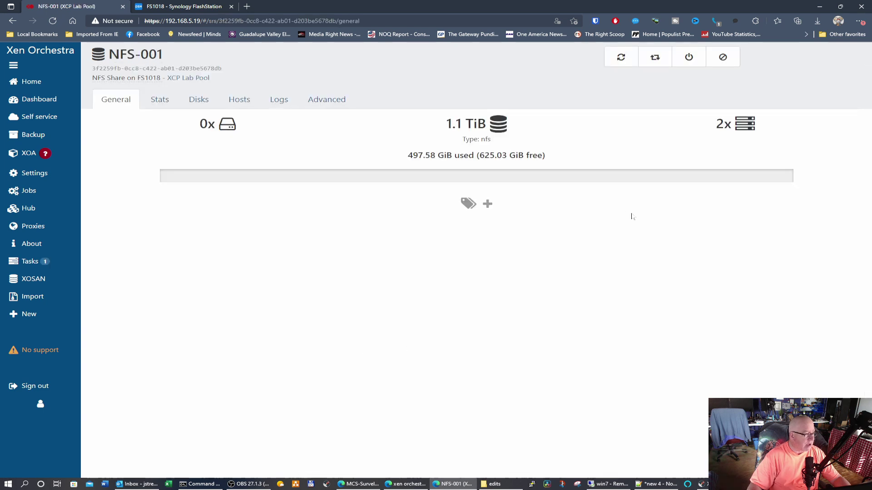
Step: Review the NFS-001 storage's stats, disks and hosts, and try to connect host XCP-710-002 to it
click(156, 101)
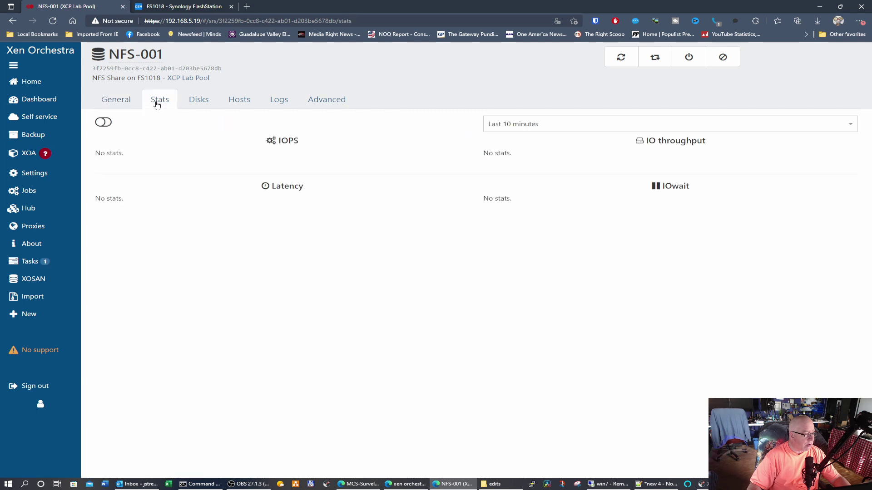
click(203, 103)
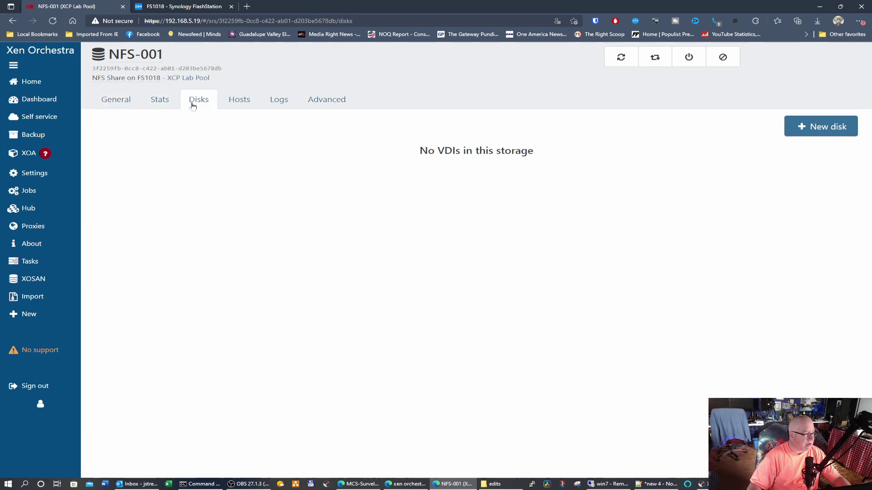
click(156, 102)
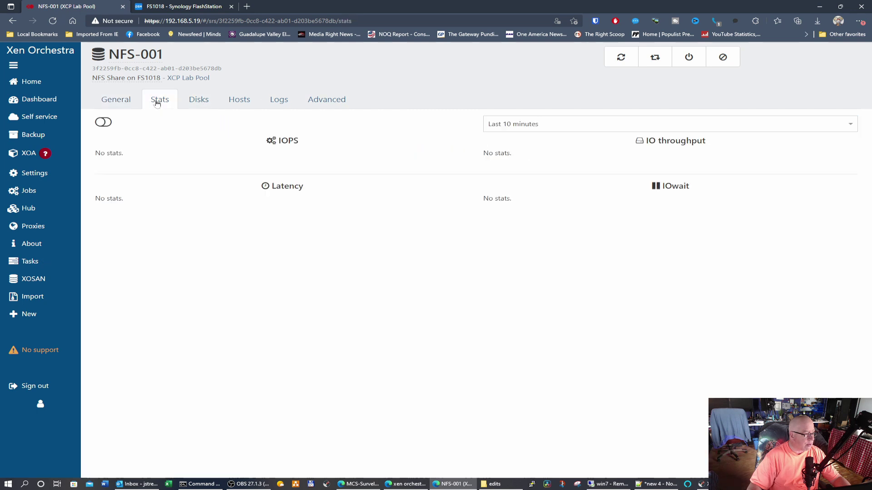
click(231, 103)
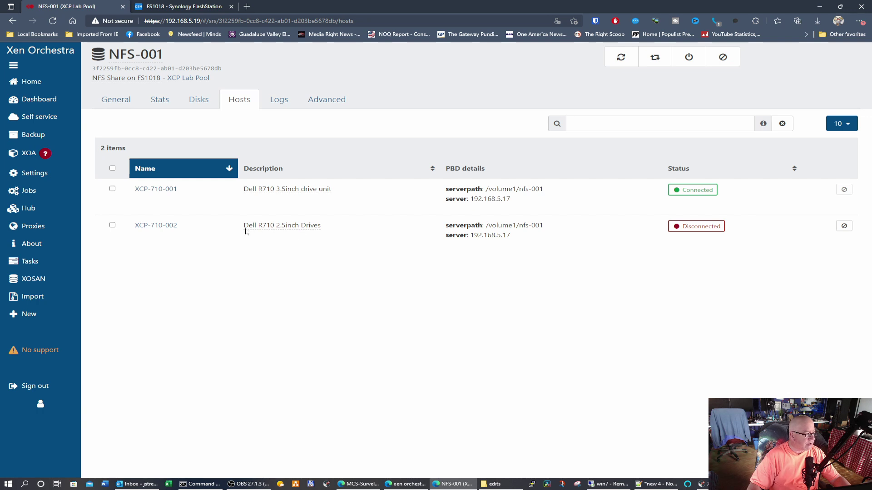
click(701, 227)
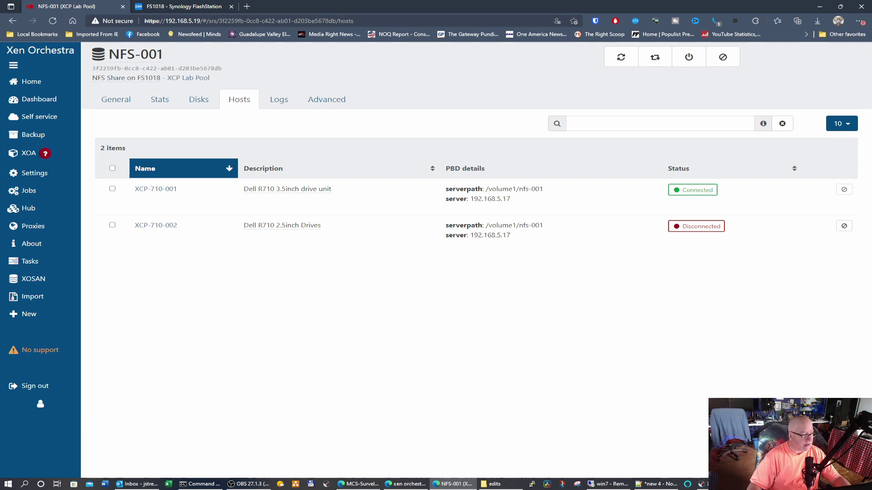
Step: In Synology DSM, add and save an nfs-001 NFS rule for 192.168.5.9 with Read/Write, no mapping and sys security, and return to Xen Orchestra
click(190, 7)
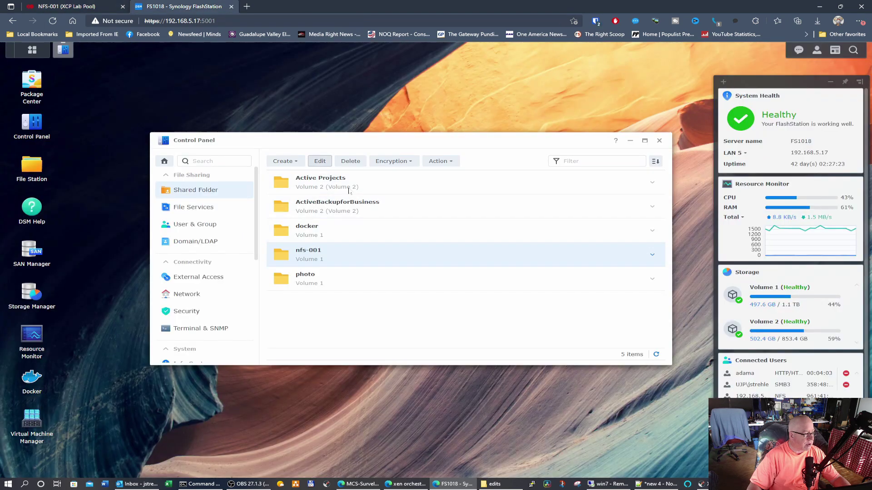
click(320, 161)
click(499, 156)
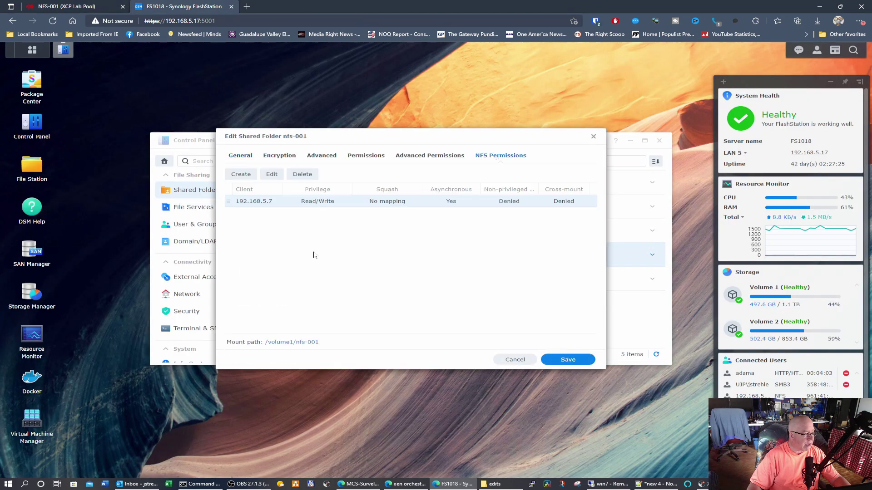
click(247, 175)
click(408, 196)
text(1)
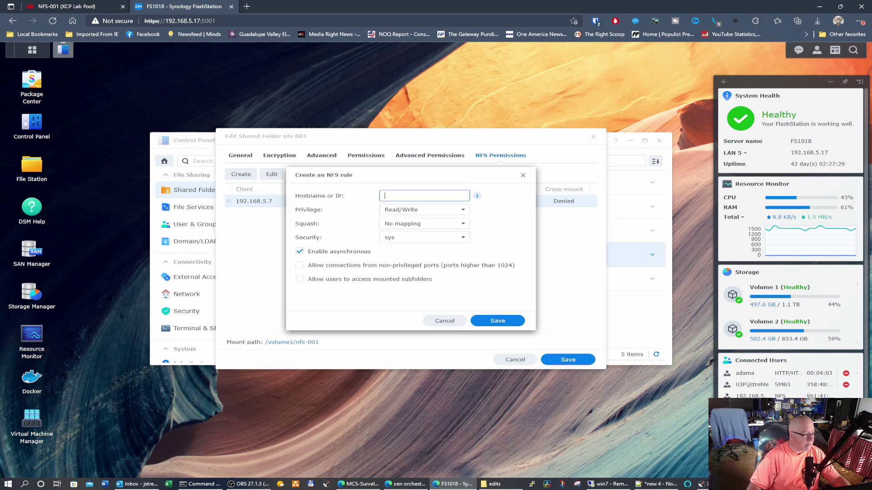
text(92.1)
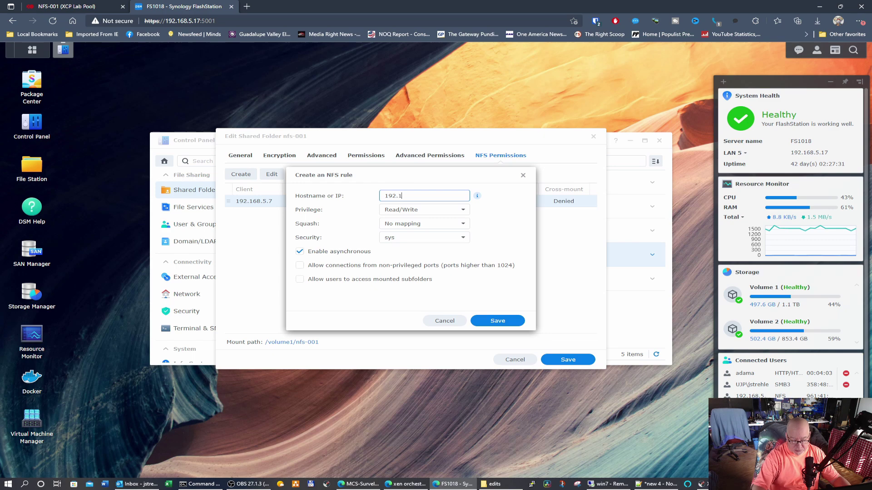
text(68.5.9)
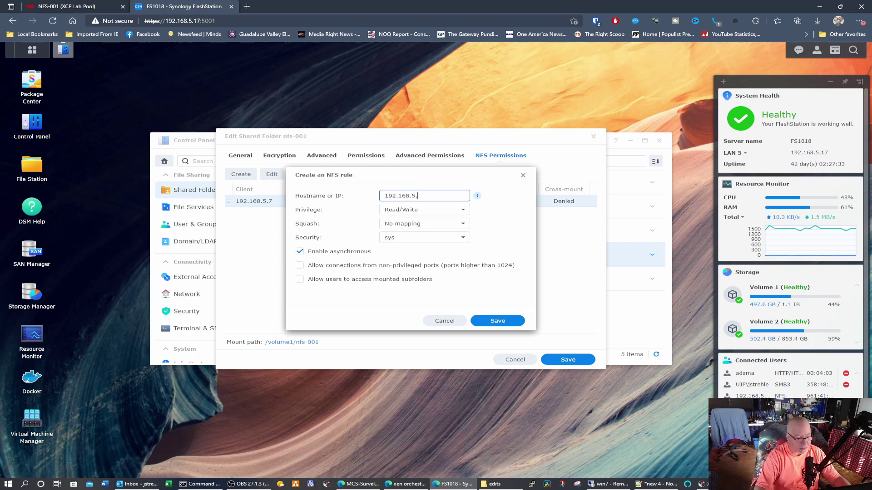
click(501, 321)
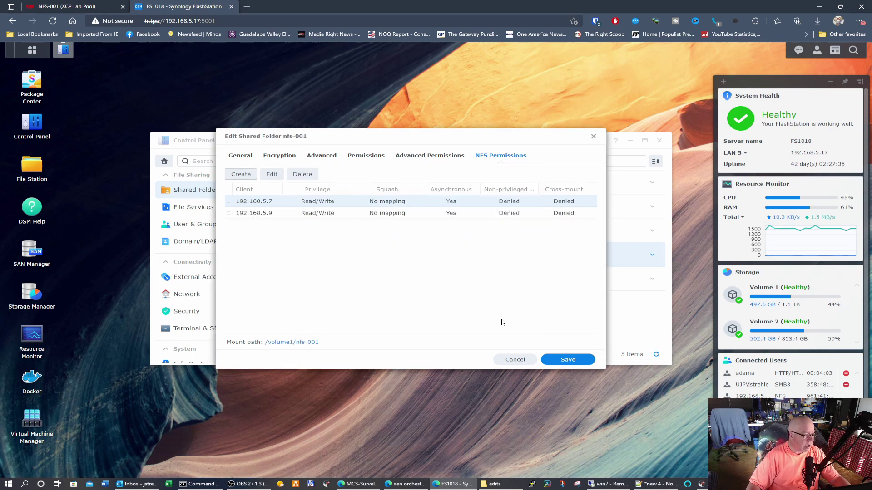
click(568, 359)
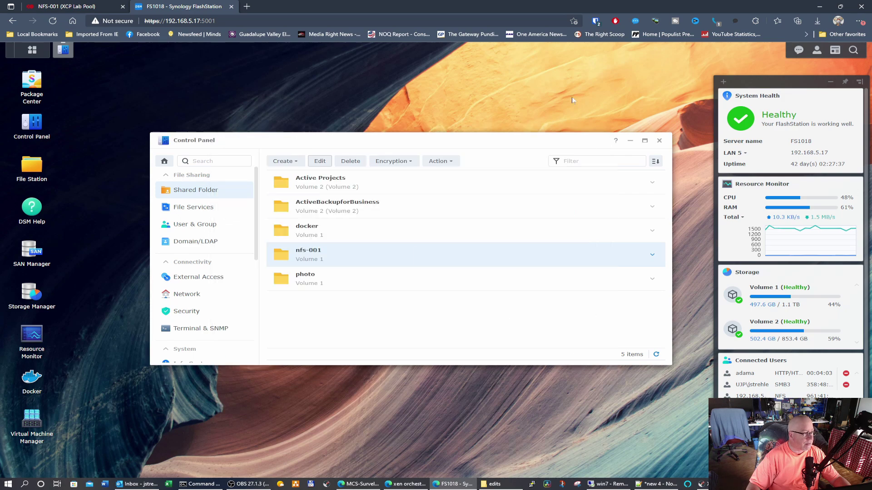
click(86, 6)
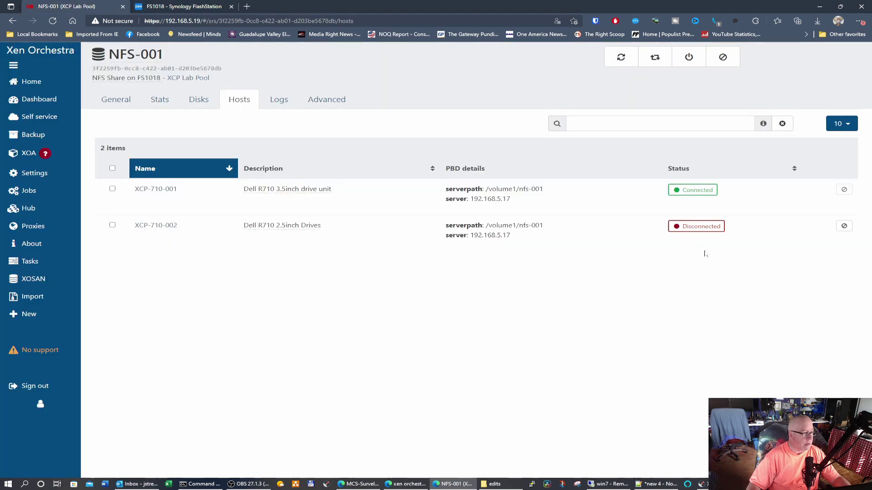
Step: Connect host XCP-710-002 to the NFS-001 storage and check the host connections of the ISO storage
click(697, 226)
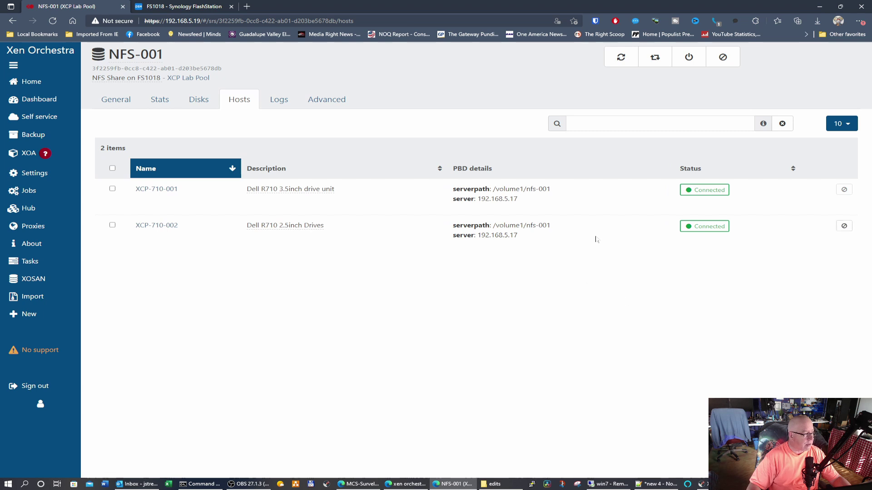
mouse_move(40, 83)
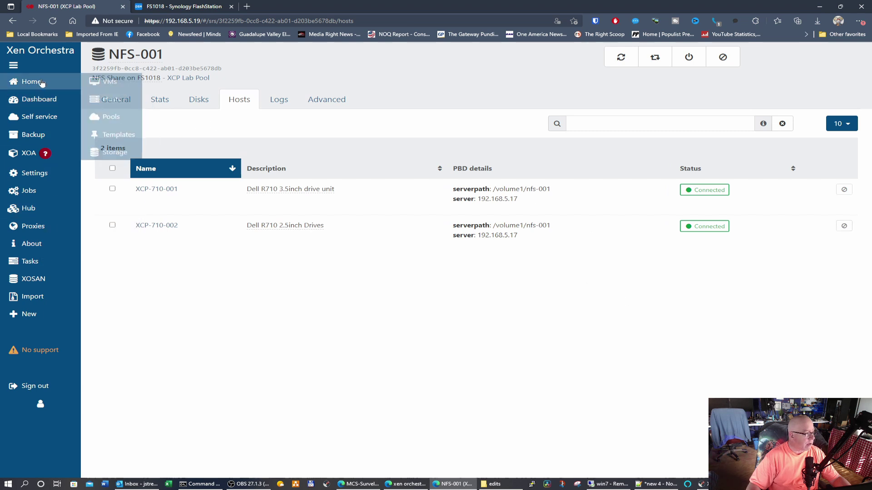
click(116, 154)
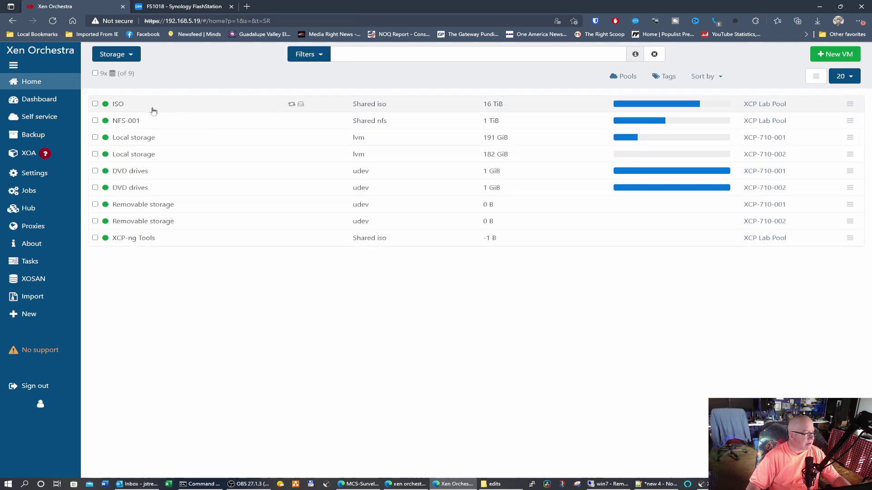
click(118, 104)
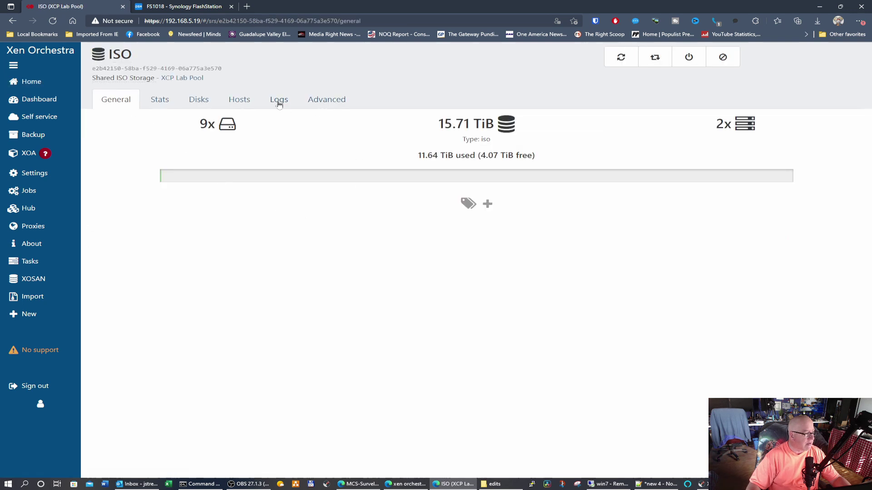
click(238, 99)
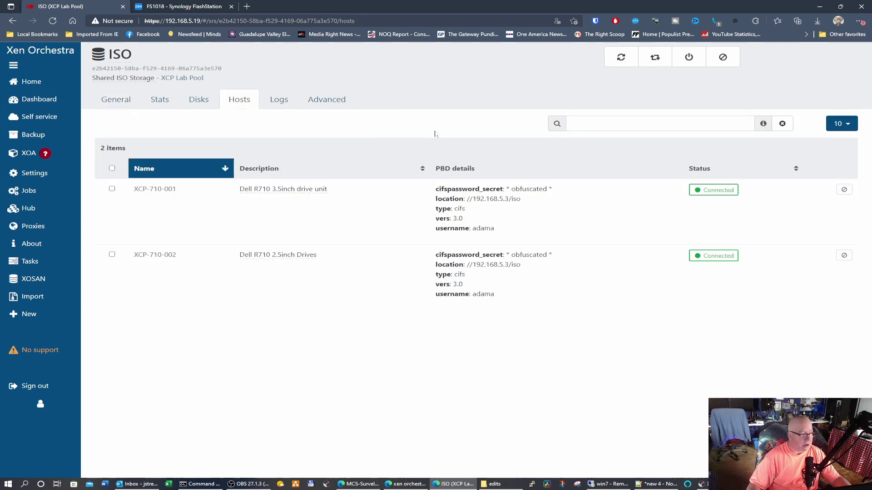
Step: View the pool's host list and look at the general details of host XCP-710-001
click(41, 82)
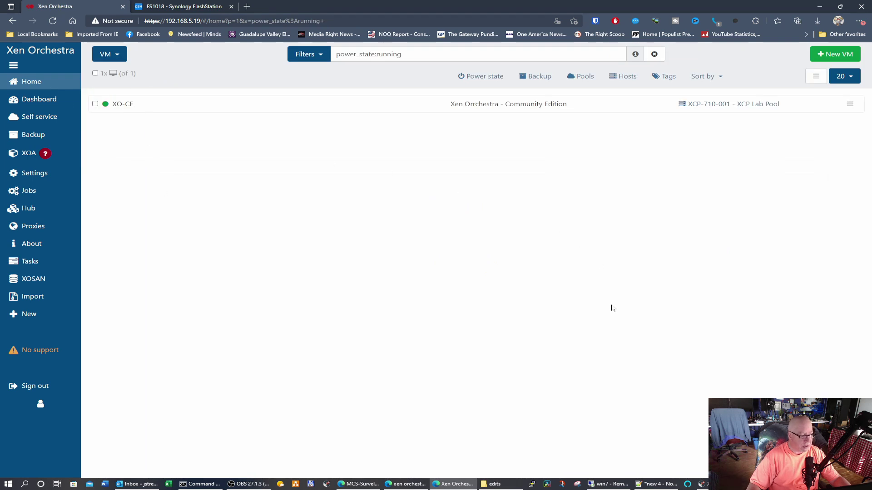
key(alt+Tab)
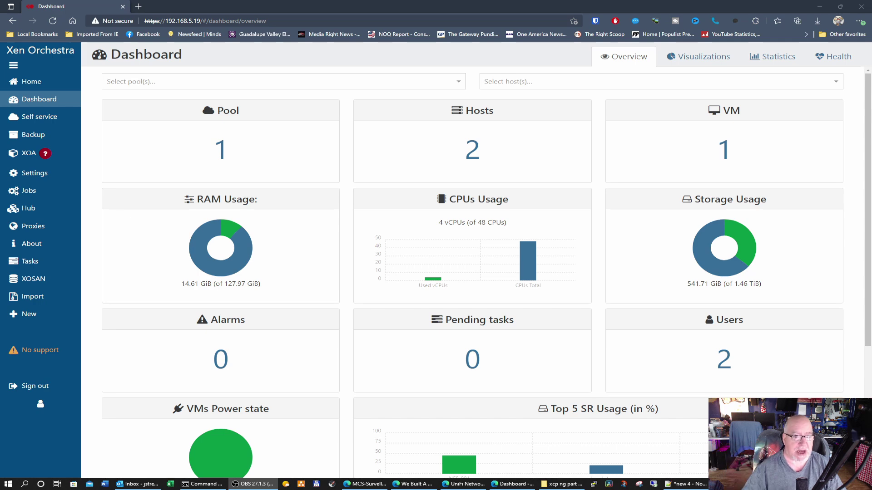
click(50, 82)
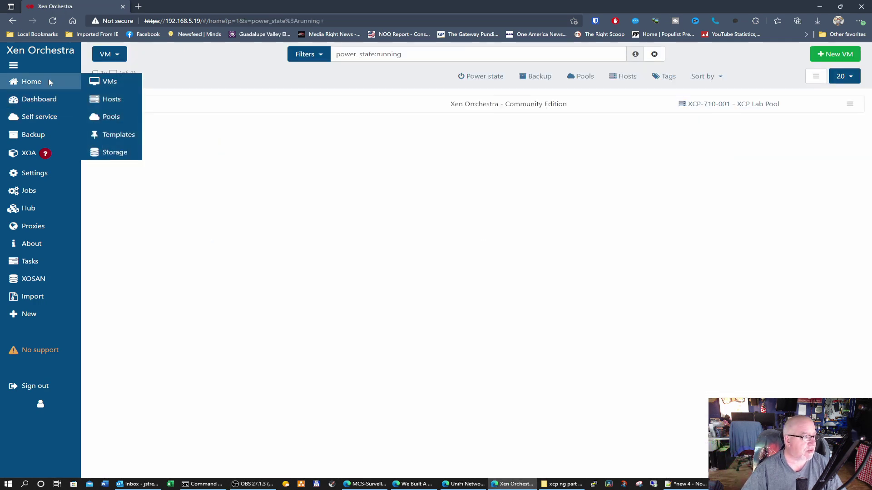
click(109, 99)
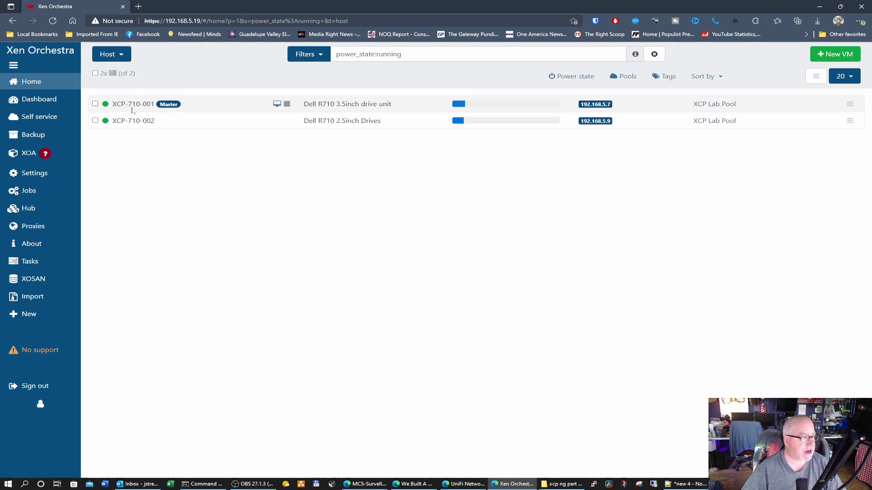
click(135, 106)
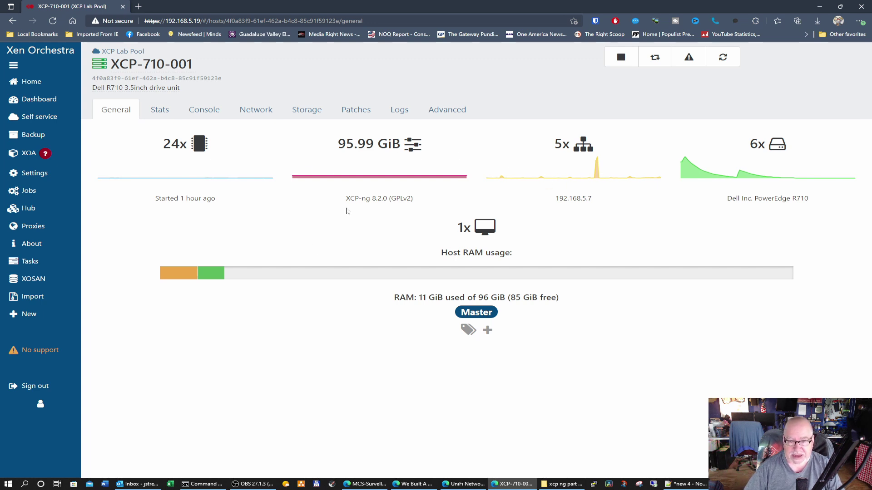
Step: Set up a VM import into XCP Lab Pool with NFS-001 as the target storage repository
mouse_move(35, 298)
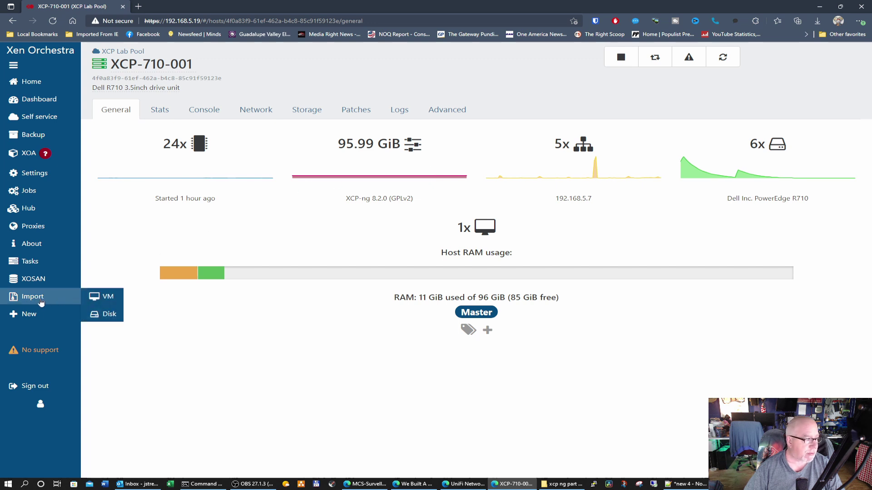
click(104, 298)
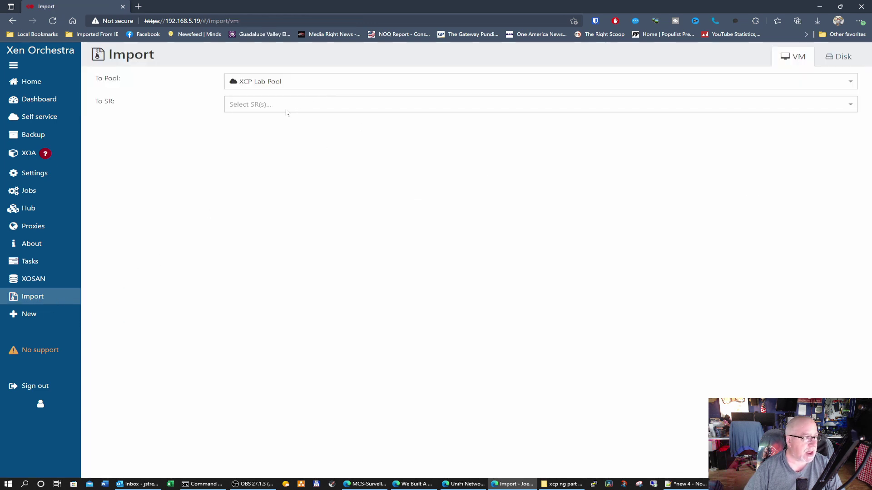
click(851, 105)
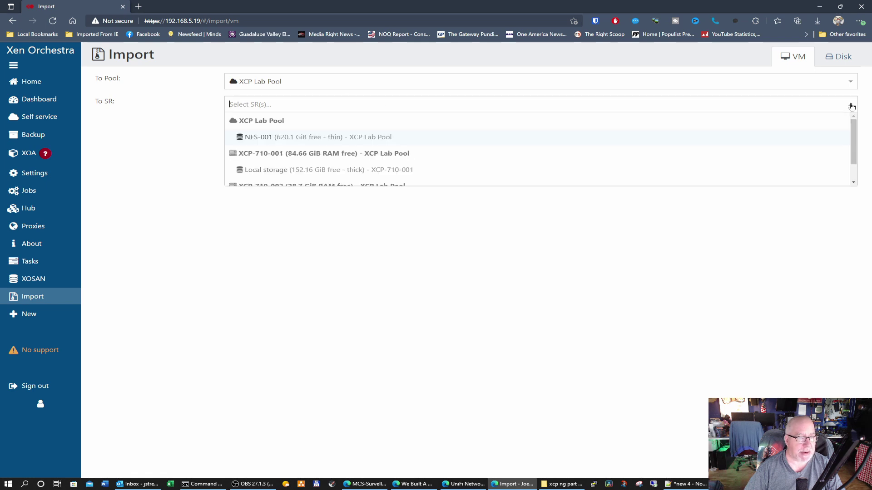
click(290, 138)
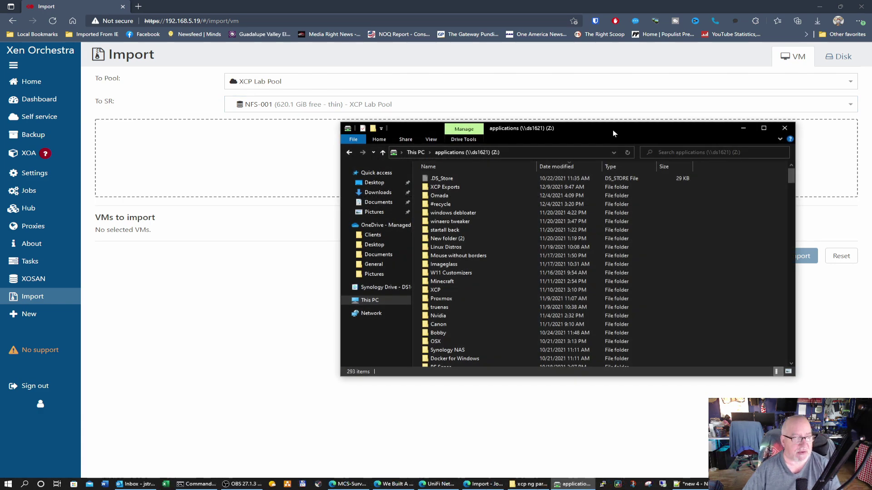
Step: Add 2019 Archive Server.xva from the XCP Exports folder to the import, keep NFS-001 as the target and start the import
click(439, 188)
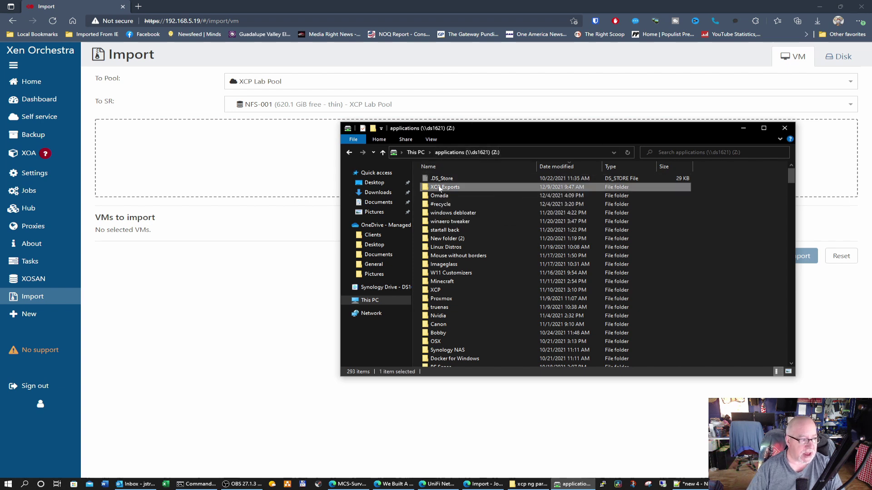
double_click(439, 189)
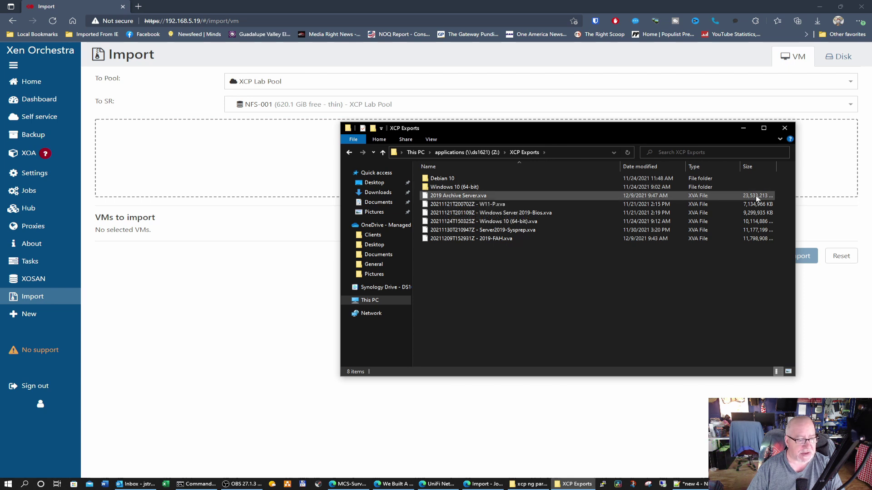
drag(563, 130, 526, 247)
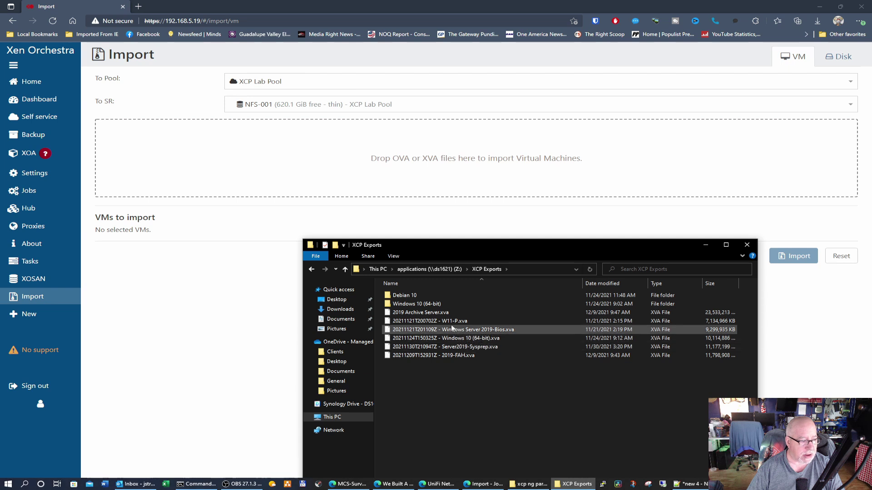
drag(439, 313, 477, 169)
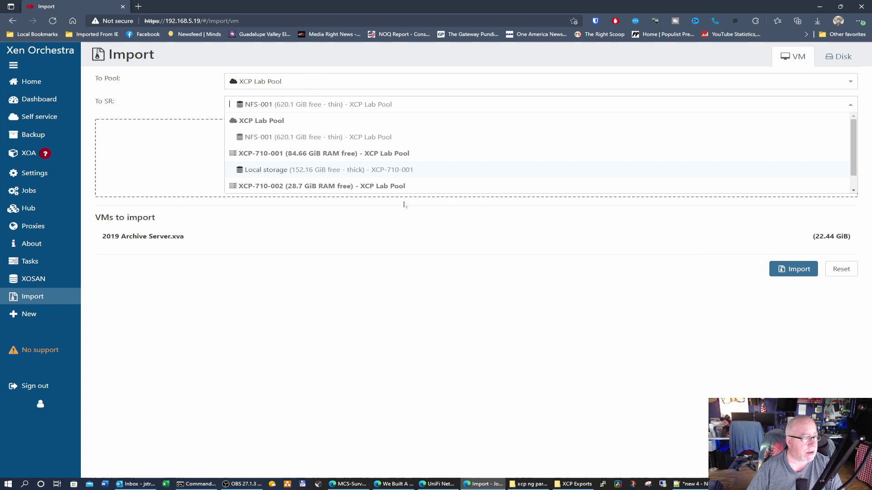
click(311, 138)
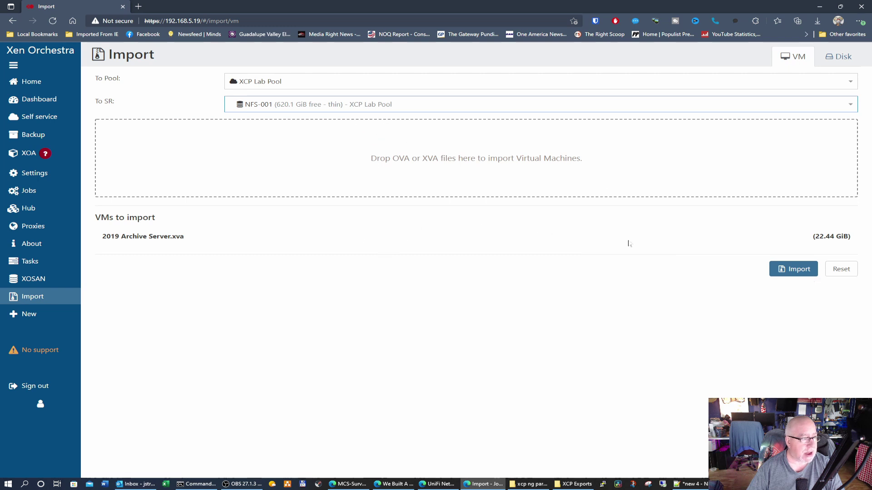
click(794, 269)
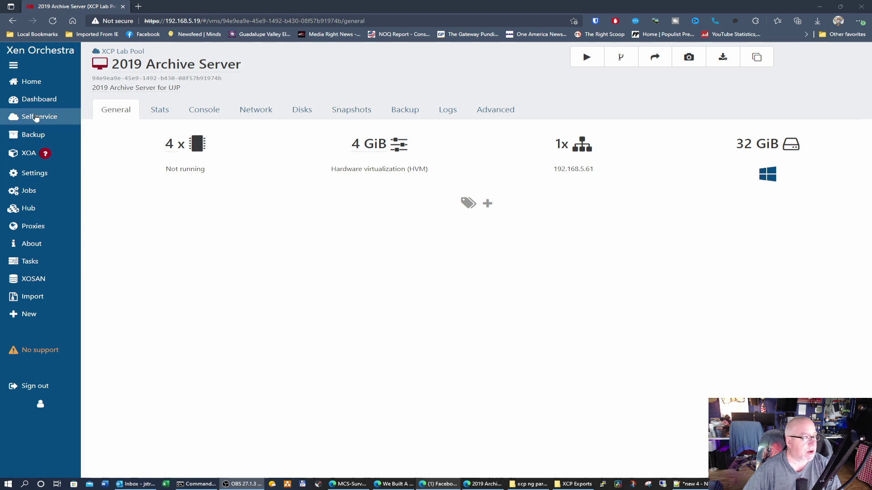
Step: List all VMs with the filter set to None and open the 2019 Archive Server VM
click(39, 86)
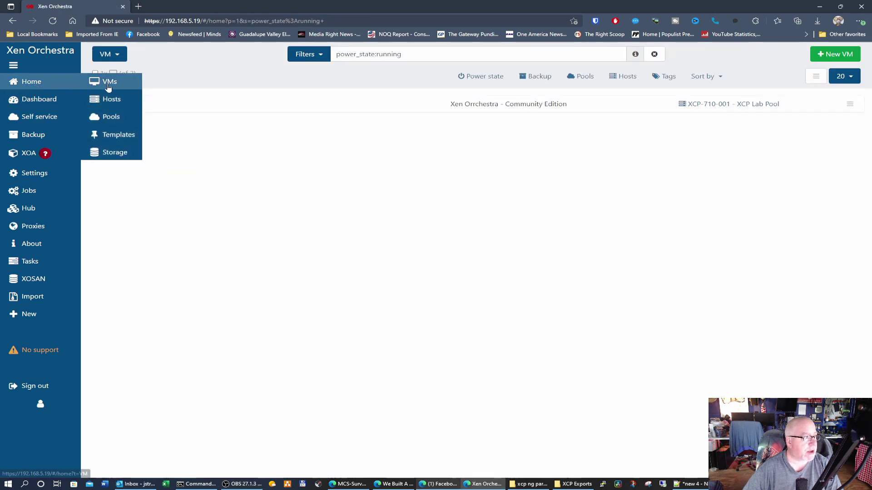
click(321, 54)
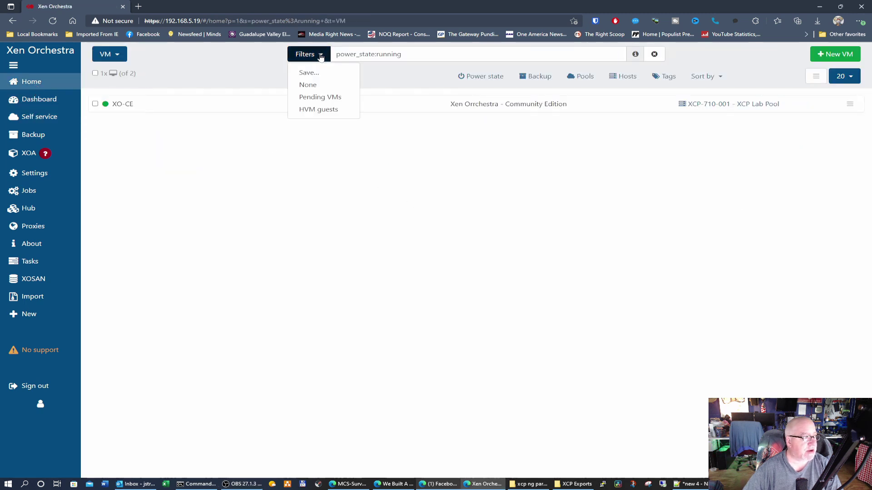
click(313, 89)
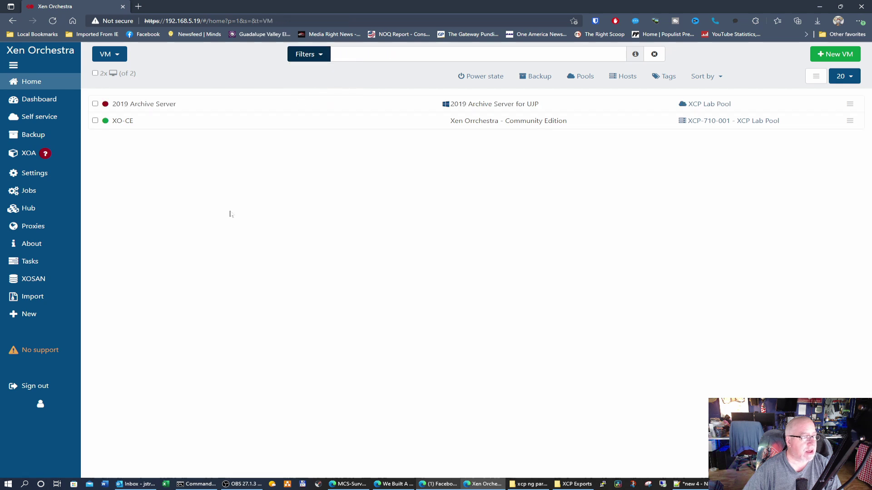
click(144, 104)
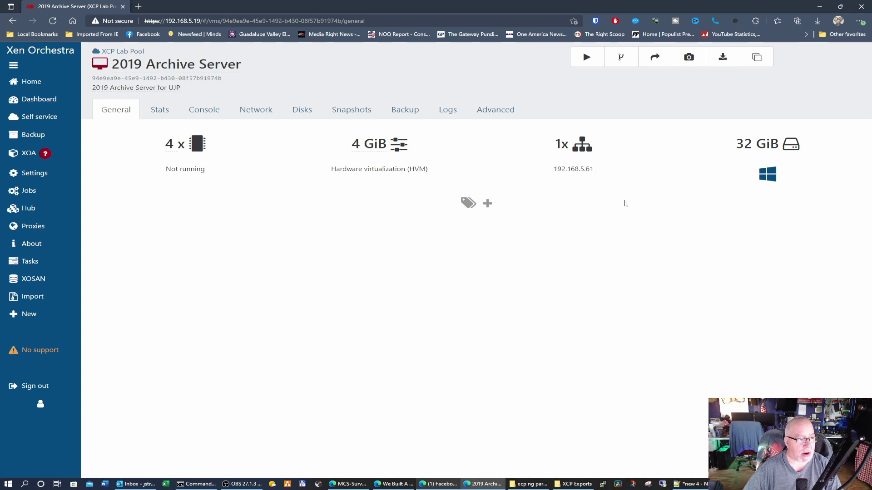
Step: Review the 2019 Archive Server VM's general details, stats, console, network, disks and snapshots
mouse_move(749, 171)
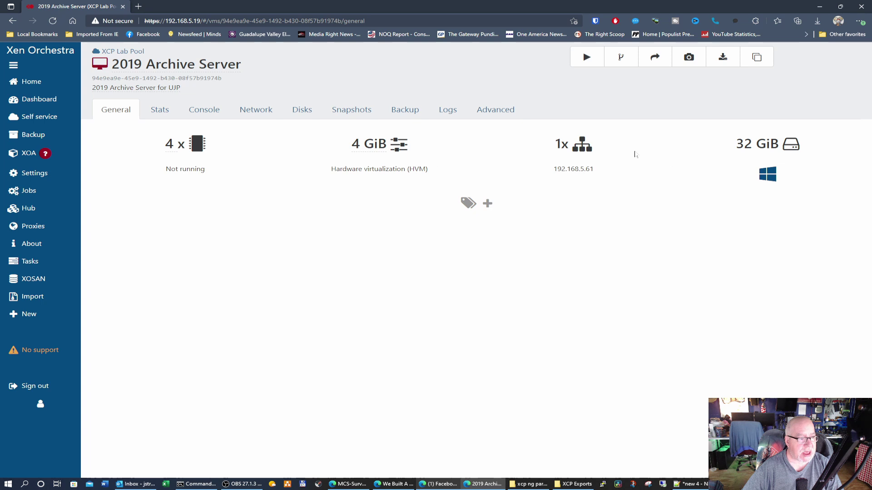
click(162, 115)
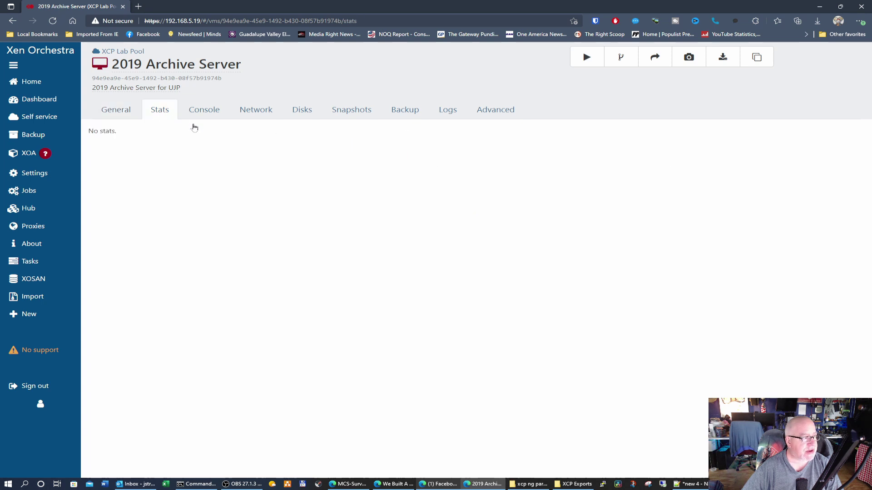
click(208, 114)
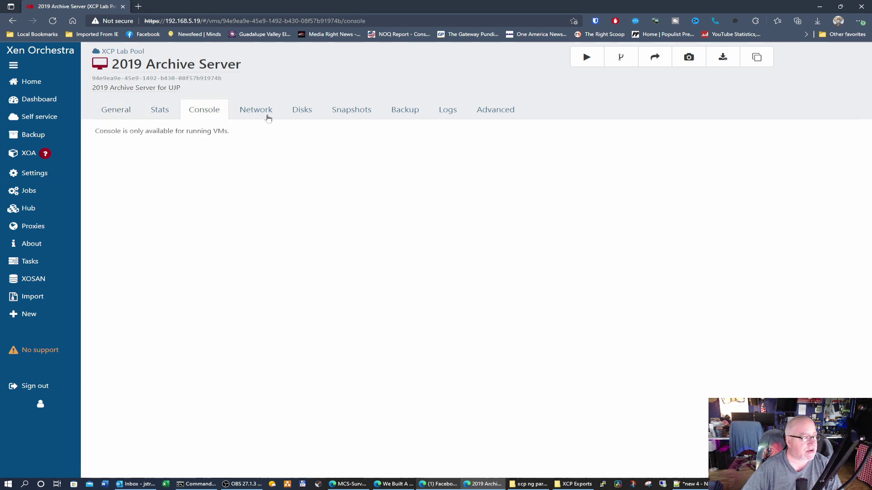
click(253, 111)
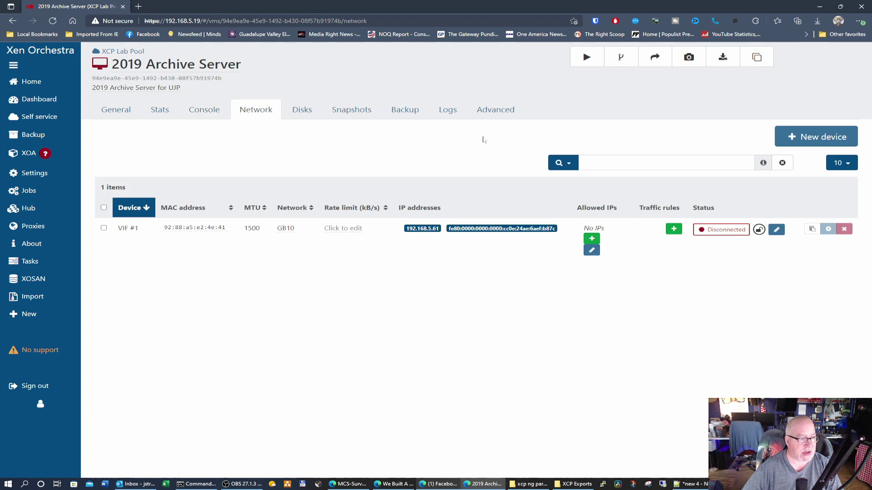
click(294, 110)
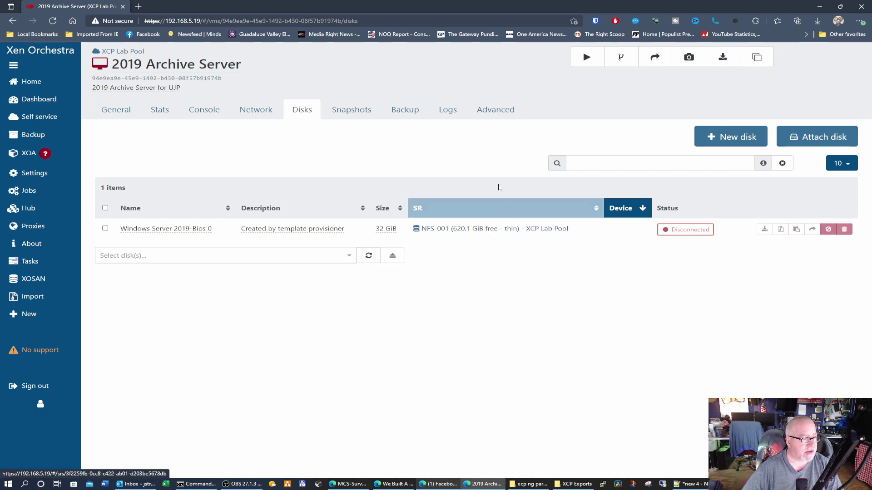
click(354, 112)
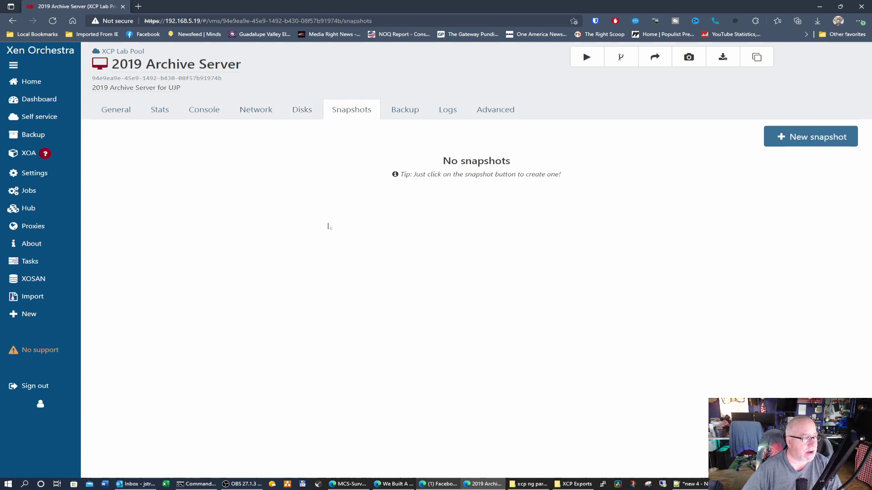
Step: Examine the 2019 Archive Server VM's advanced settings, from boot order through Xen settings to boot firmware
click(496, 111)
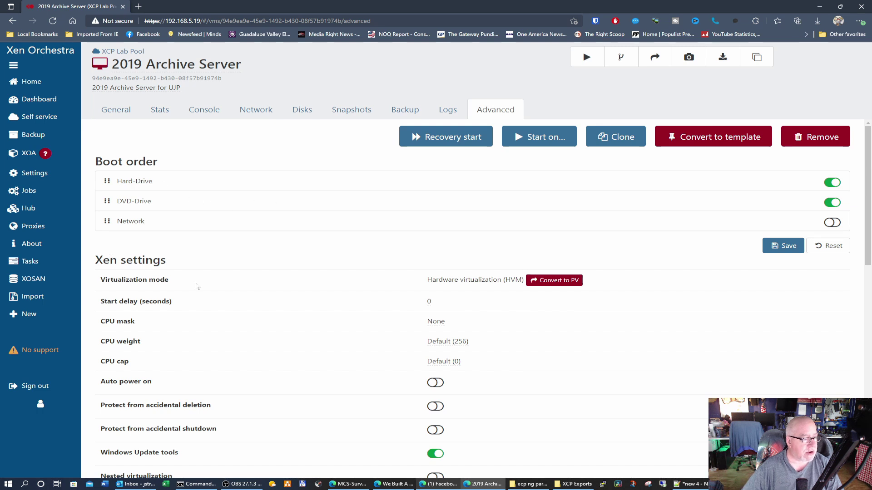
scroll(196, 286, down, 1)
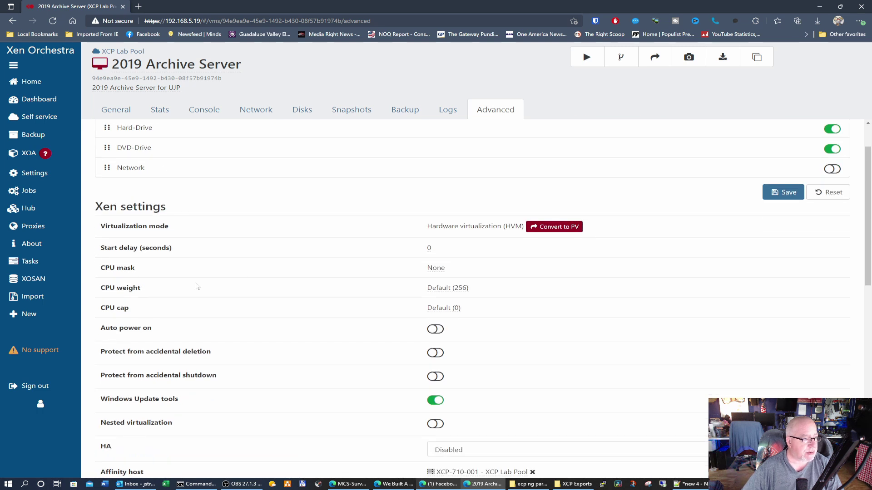
scroll(196, 286, down, 1)
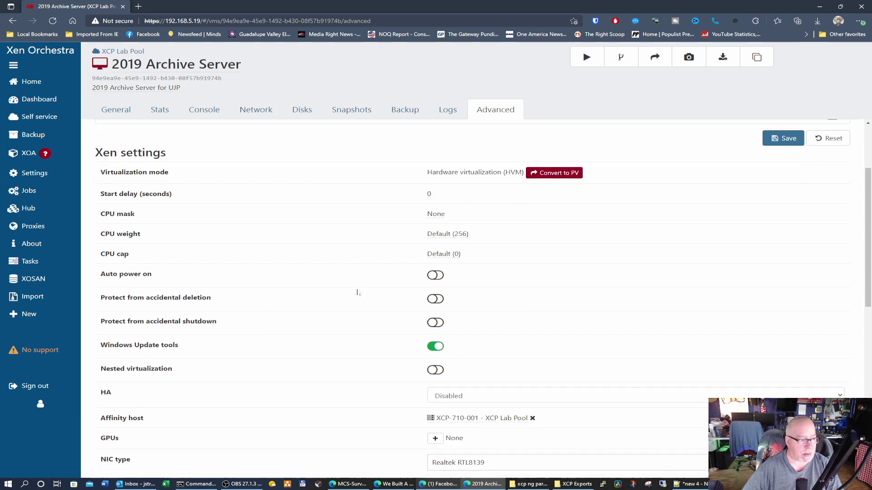
scroll(355, 293, down, 1)
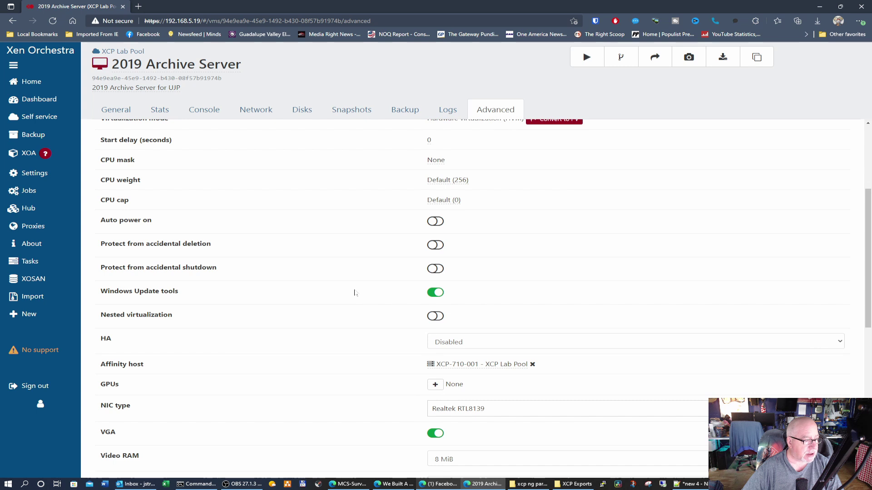
scroll(355, 293, down, 1)
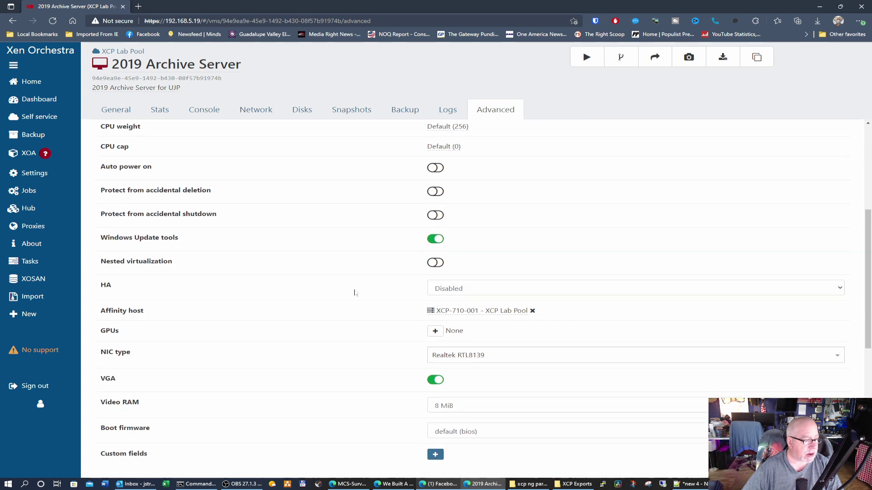
Step: Examine the rest of the VM's advanced settings, including affinity host, NIC type, VM limits, guest OS and misc details
scroll(354, 293, down, 1)
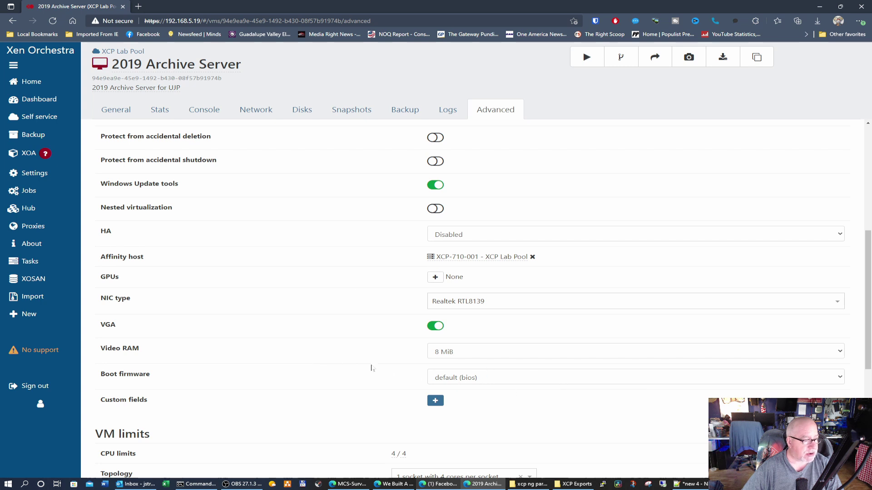
scroll(371, 368, down, 2)
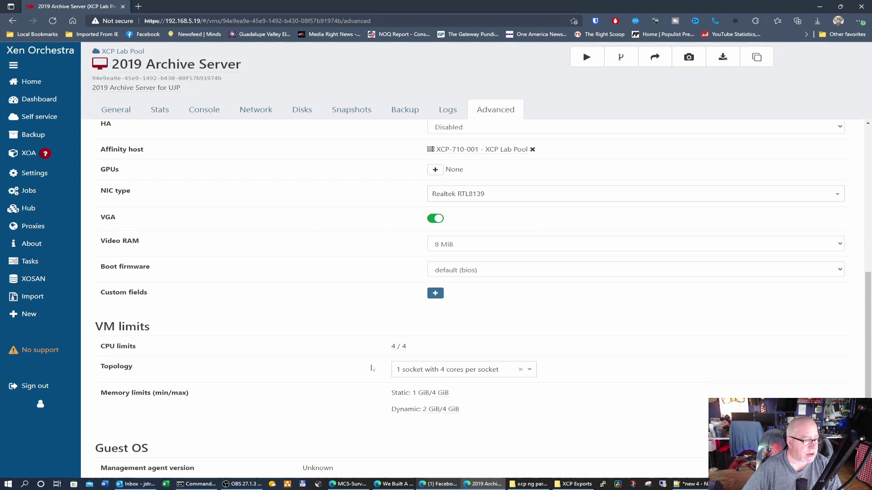
scroll(371, 368, down, 3)
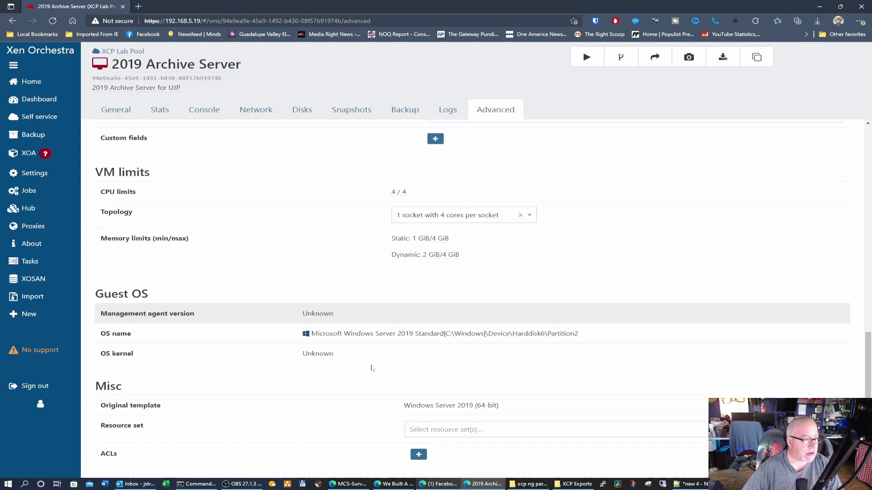
scroll(372, 368, up, 6)
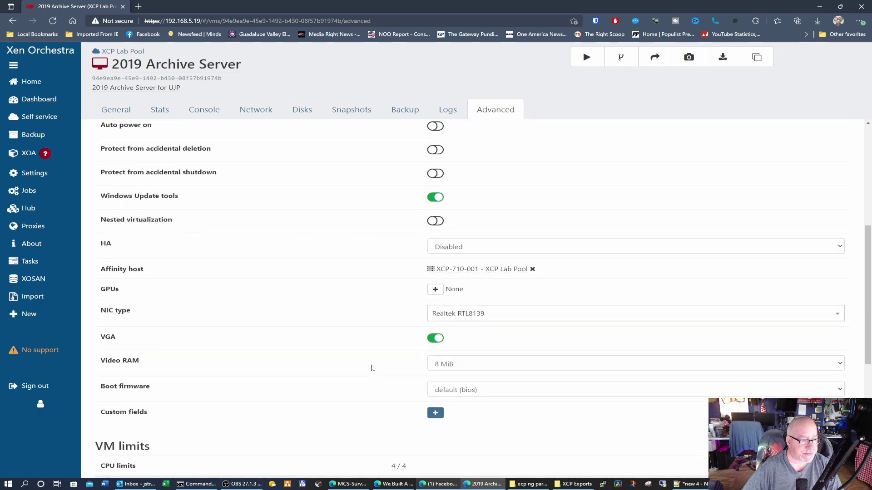
scroll(372, 368, up, 4)
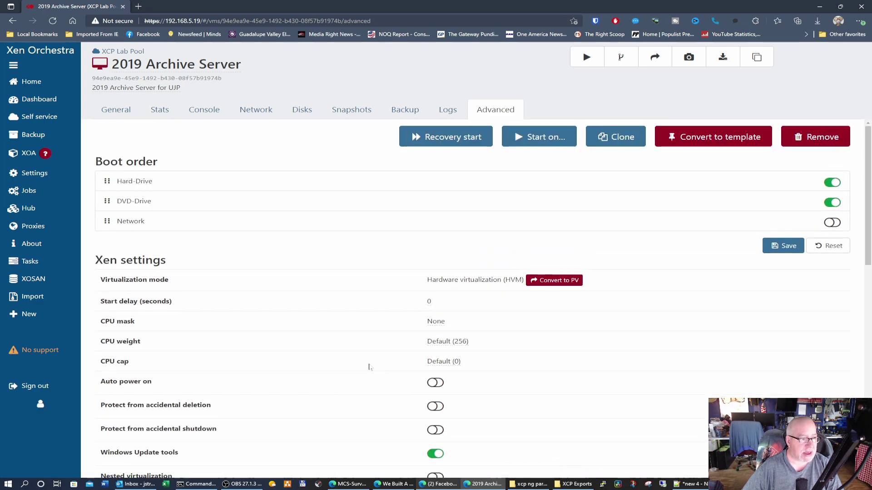
scroll(369, 367, down, 3)
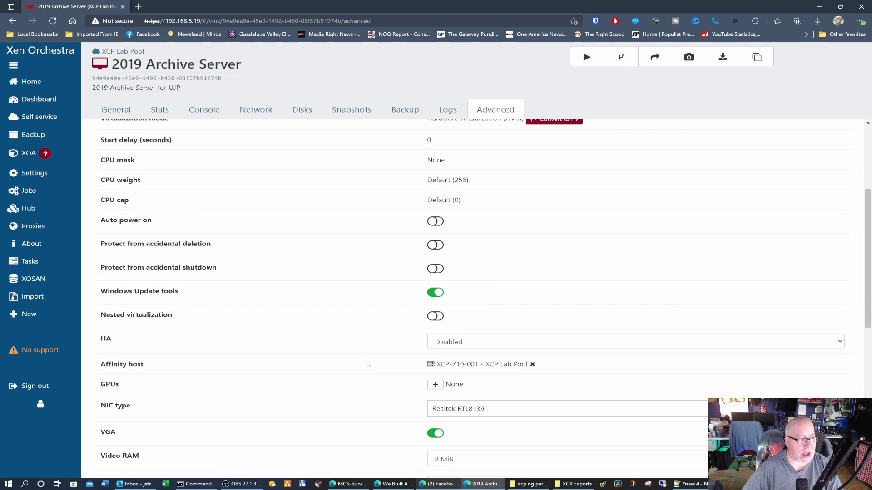
scroll(367, 365, down, 7)
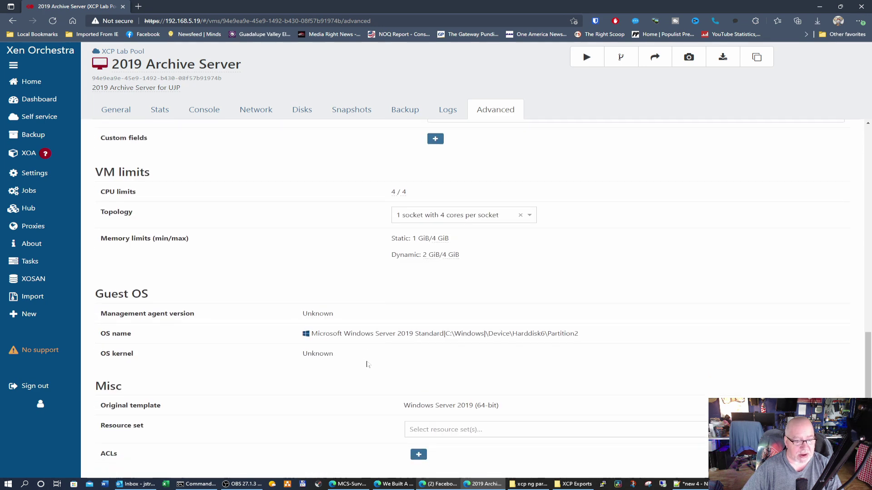
scroll(367, 365, up, 10)
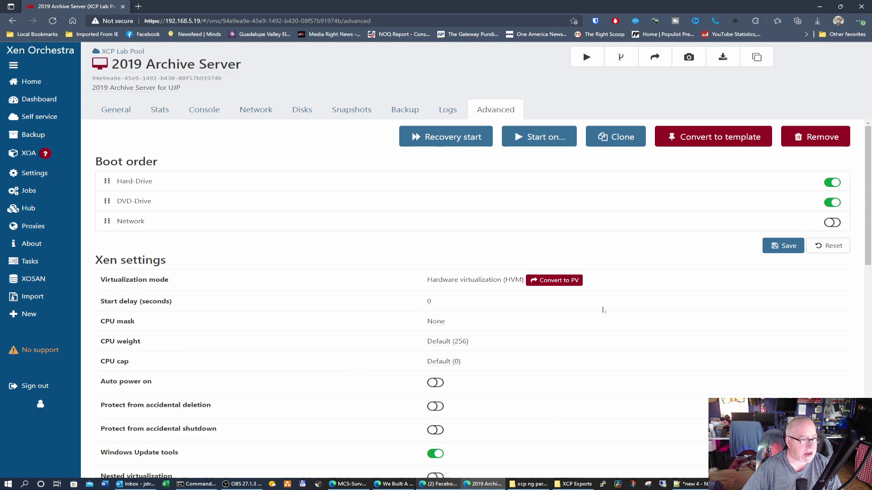
scroll(603, 310, down, 2)
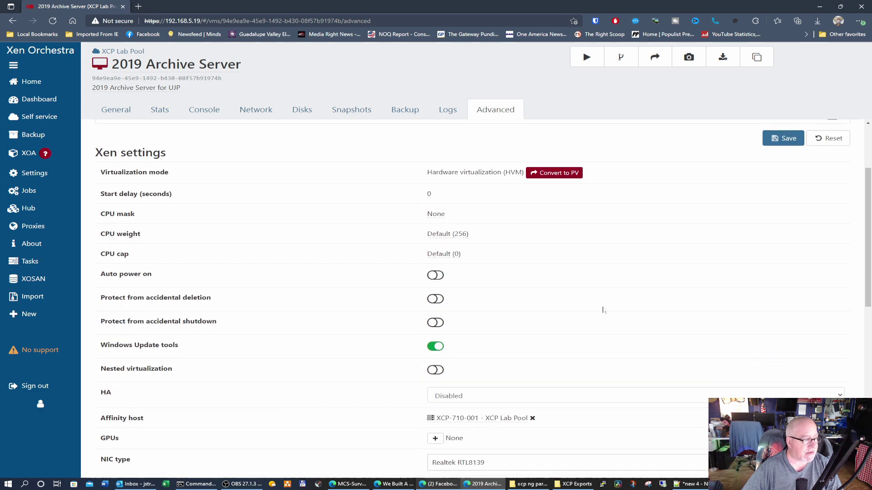
scroll(603, 310, down, 3)
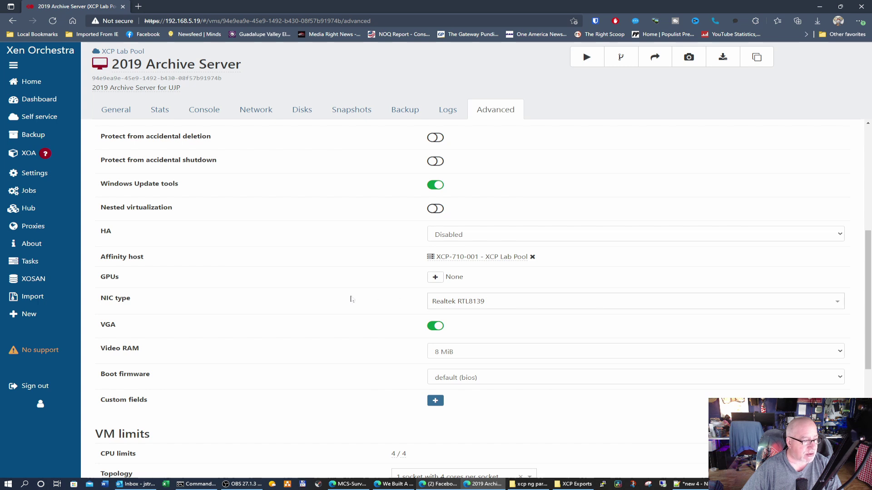
scroll(338, 298, down, 3)
scroll(339, 298, down, 2)
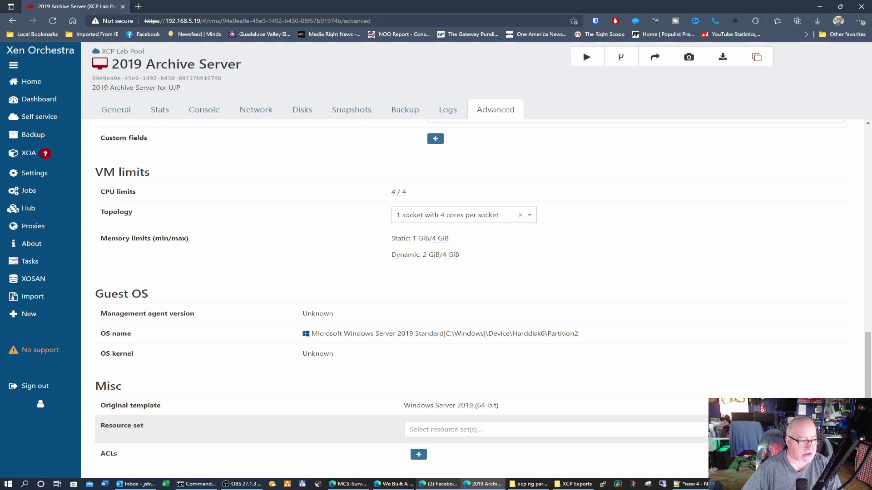
Step: Switch to XCP-ng Center, inspect the 2019 Archive Server's Advanced Options in its properties, and close them without changes
key(alt+Tab)
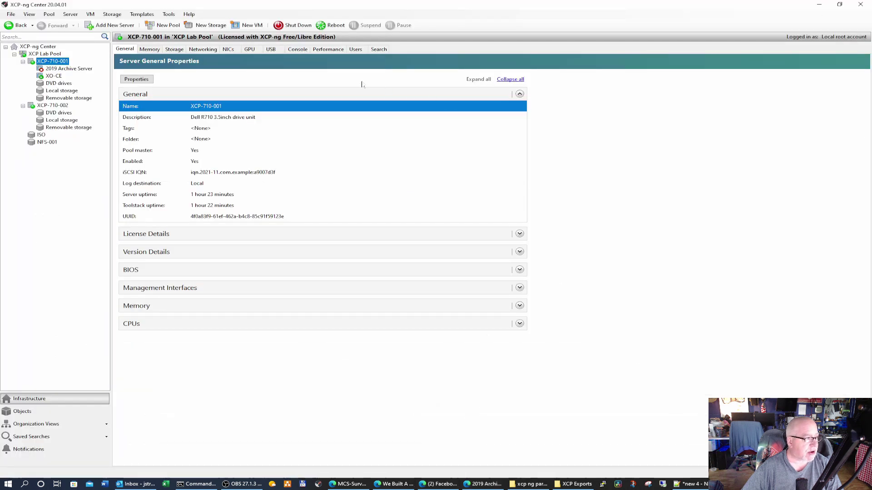
click(65, 69)
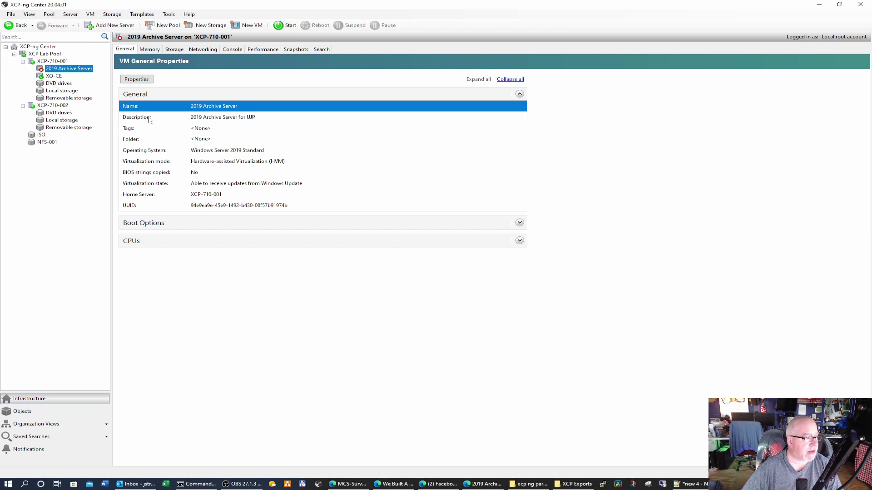
click(142, 80)
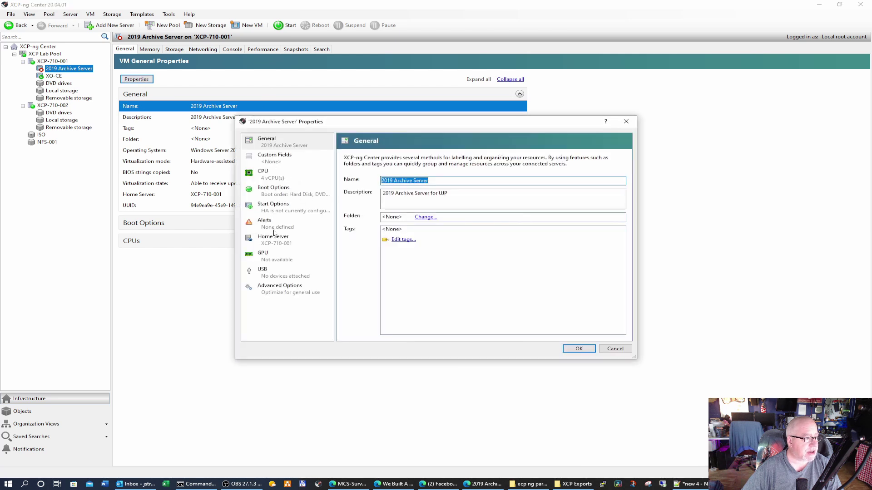
click(279, 294)
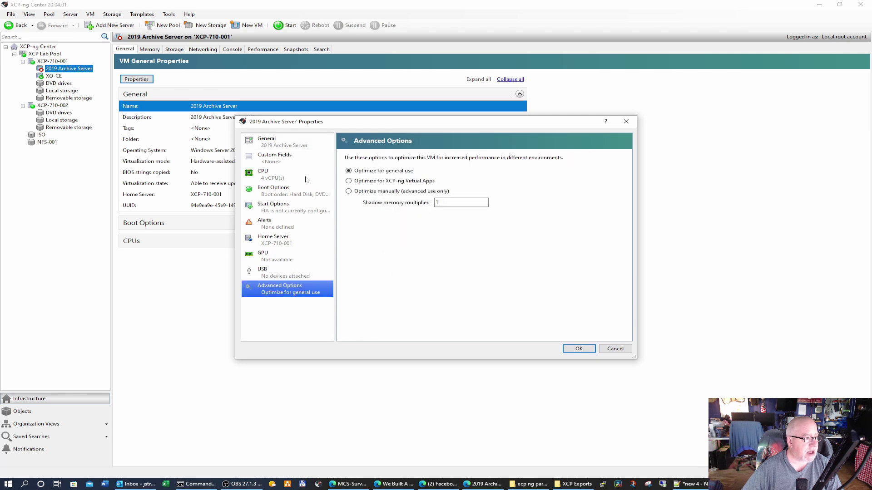
click(615, 349)
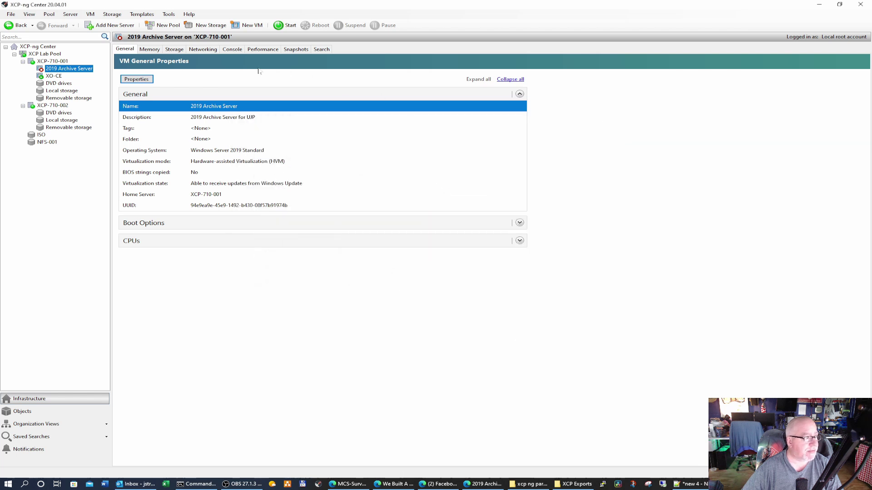
Step: Review the 2019 Archive Server's memory, storage, networking, console and performance pages
click(150, 50)
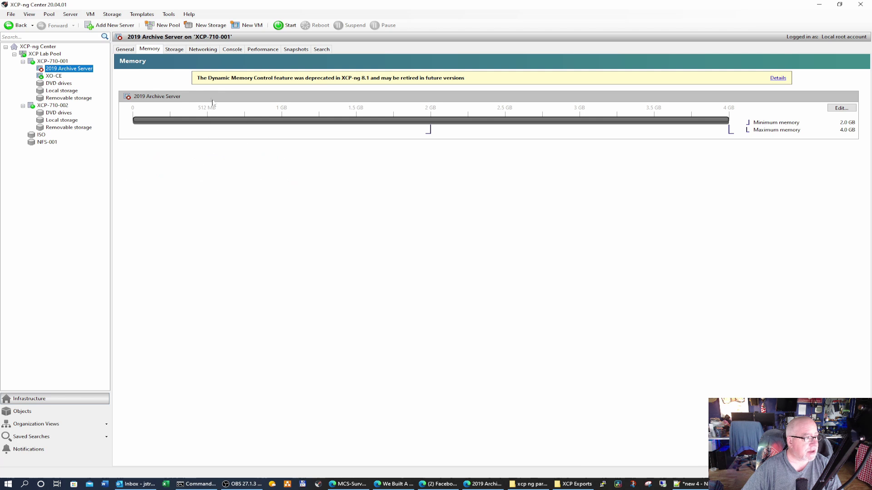
click(177, 50)
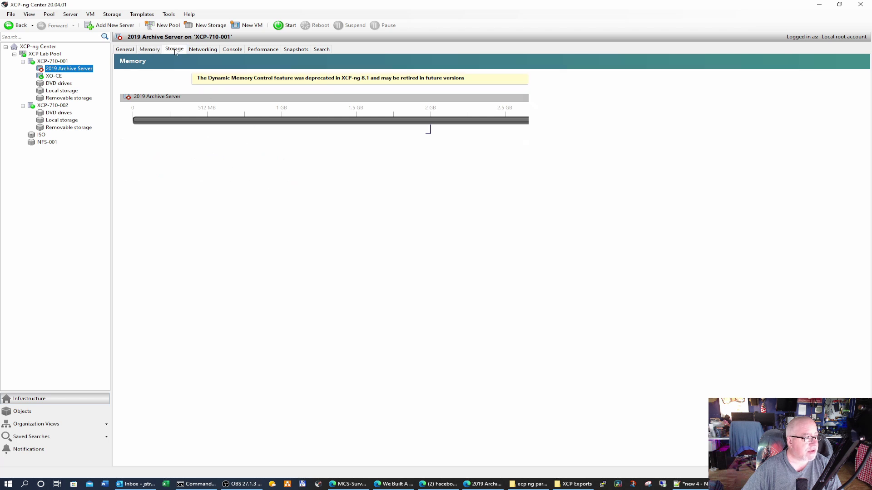
click(212, 51)
click(229, 51)
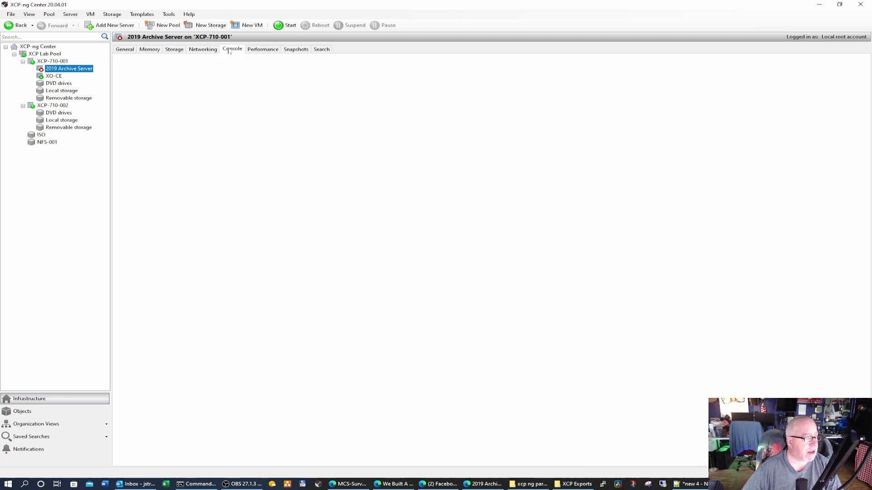
click(263, 49)
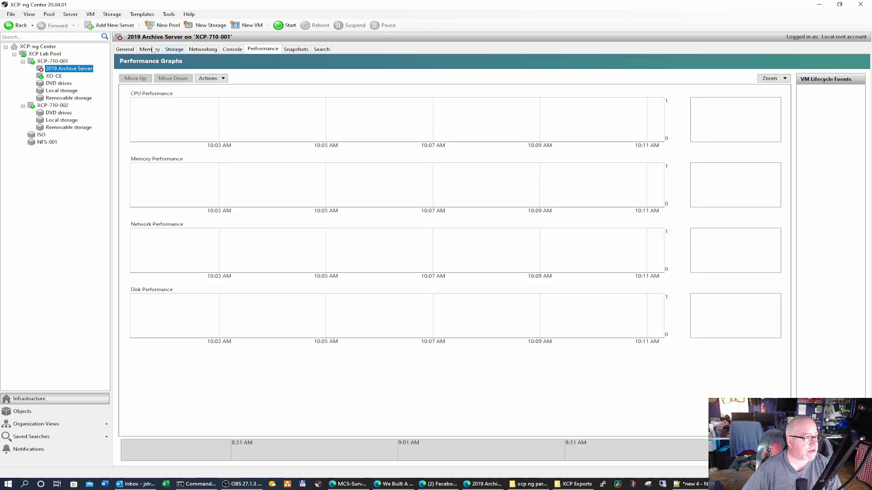
Step: Return to the VM's general properties and check its Boot Options and CPUs sections, collapsing them again
click(127, 49)
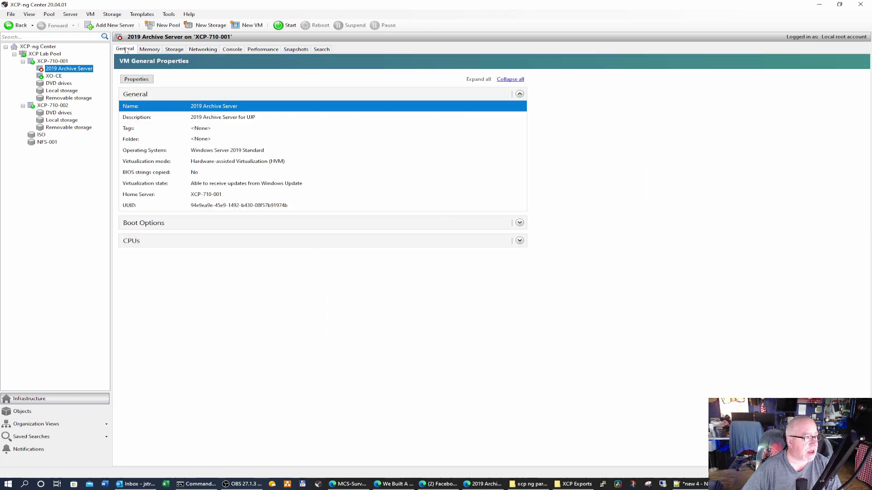
click(520, 223)
click(520, 223)
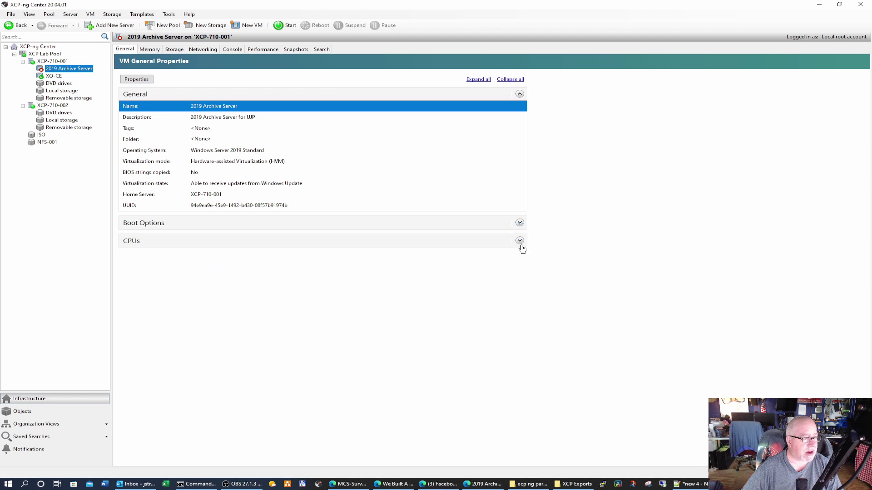
click(521, 225)
click(520, 224)
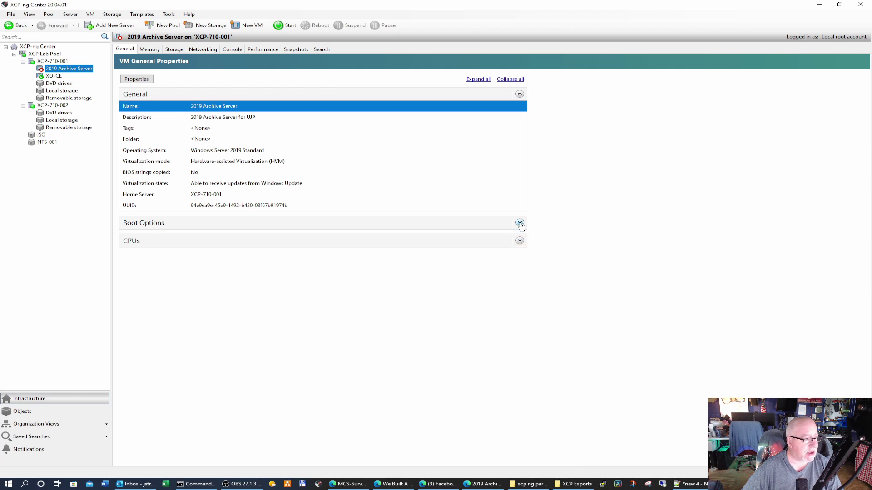
click(519, 241)
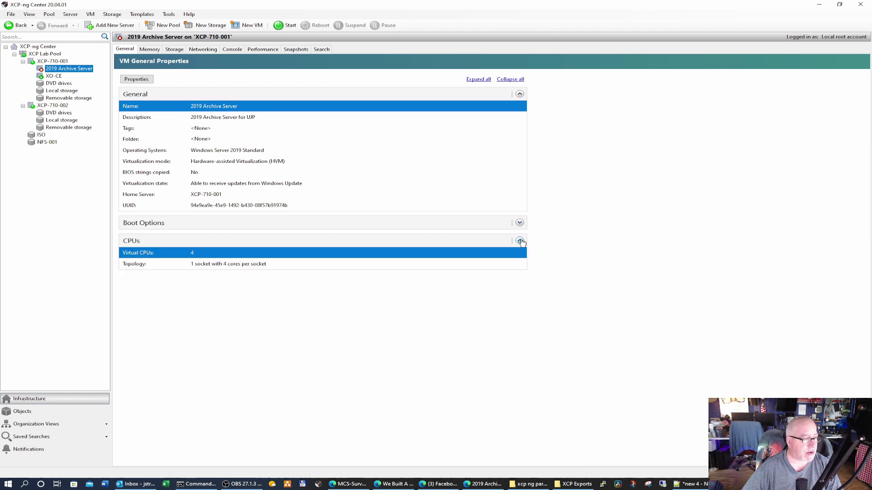
click(520, 241)
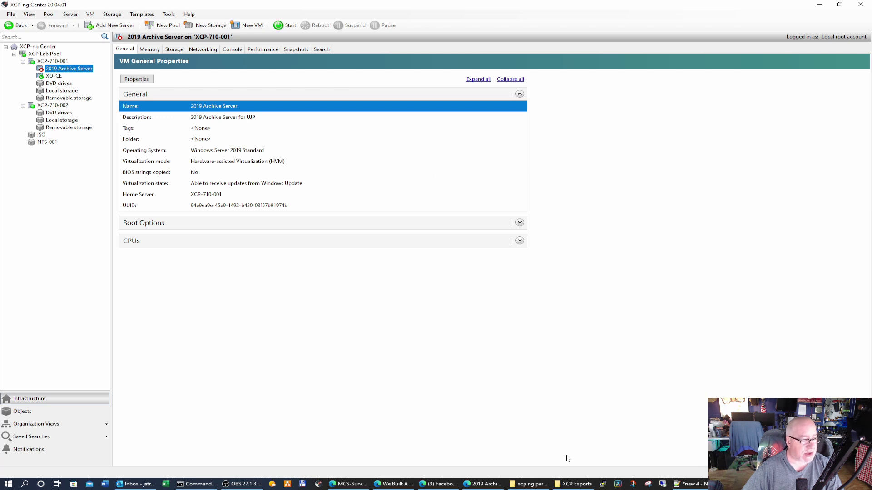
Step: Switch back to Xen Orchestra, open the 2019 Archive Server's console and start the VM
click(484, 484)
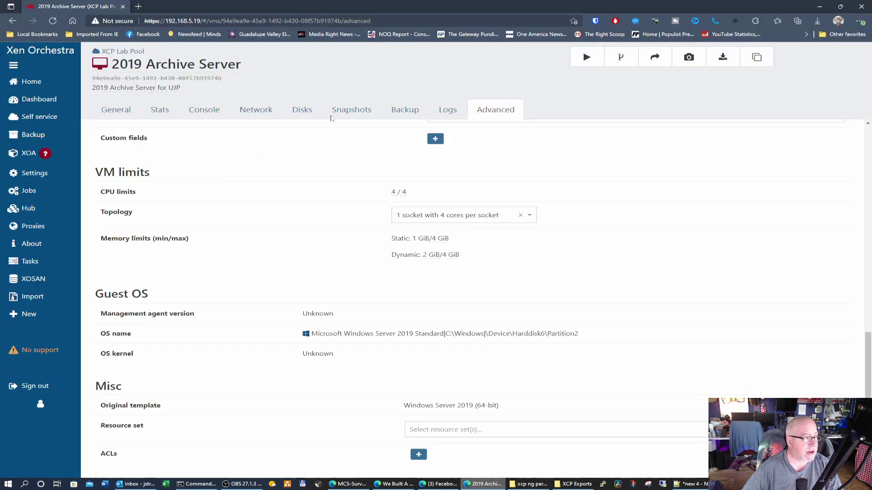
click(201, 111)
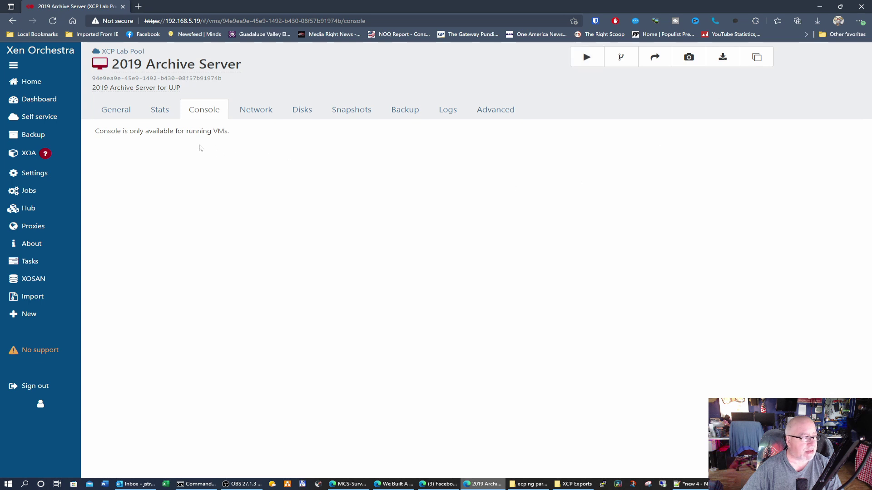
click(586, 57)
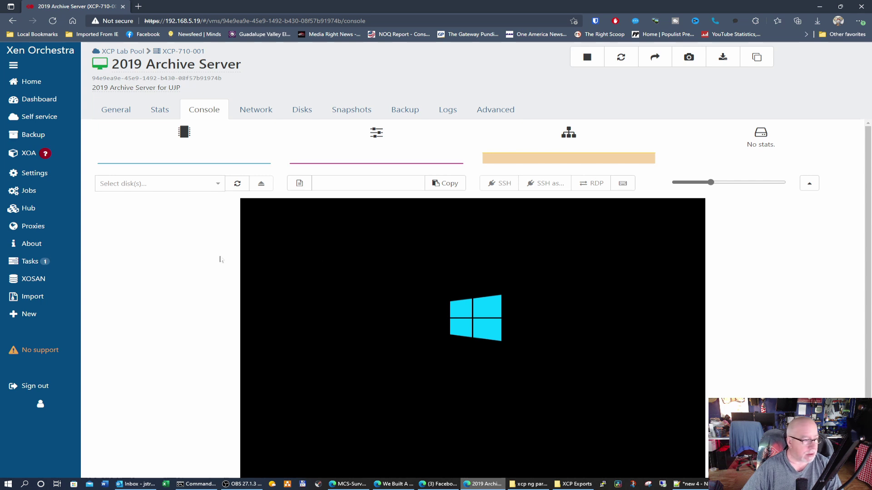
scroll(217, 259, down, 1)
scroll(217, 259, up, 1)
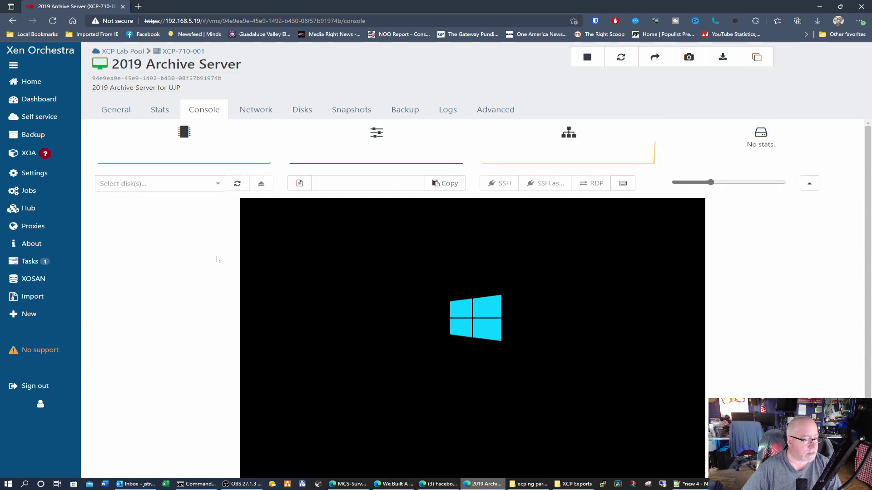
Step: Check the VM and host XCP-710-001 in XCP-ng Center, and return to the Xen Orchestra console to watch the VM boot
key(alt+Tab)
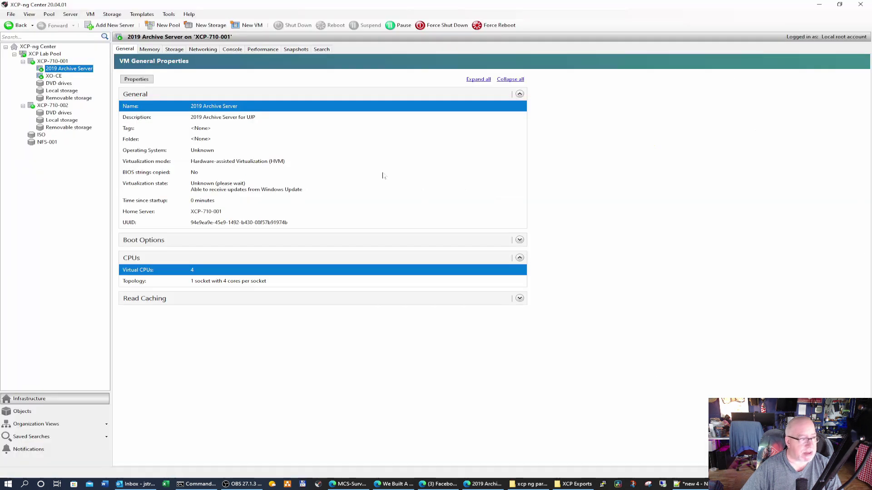
click(54, 61)
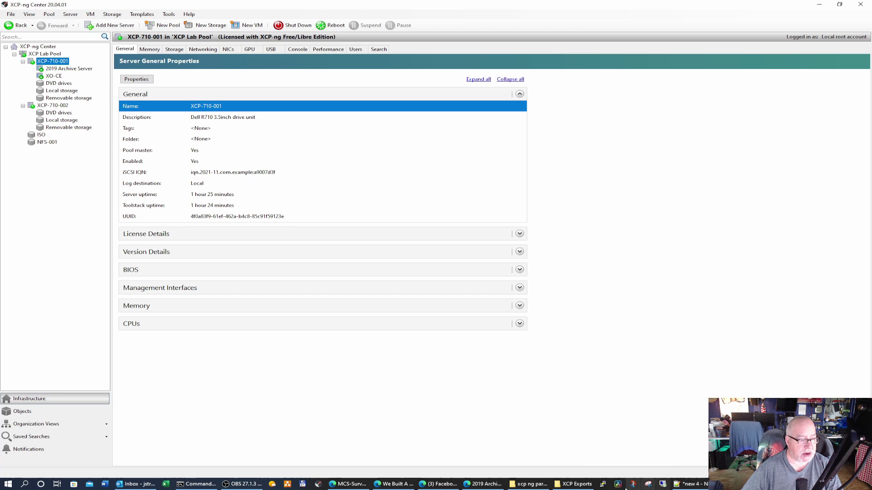
click(488, 487)
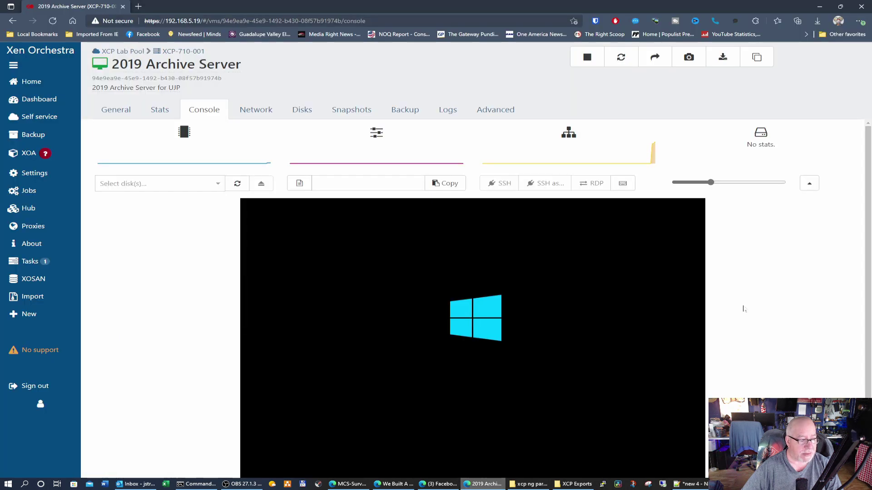
scroll(771, 385, down, 1)
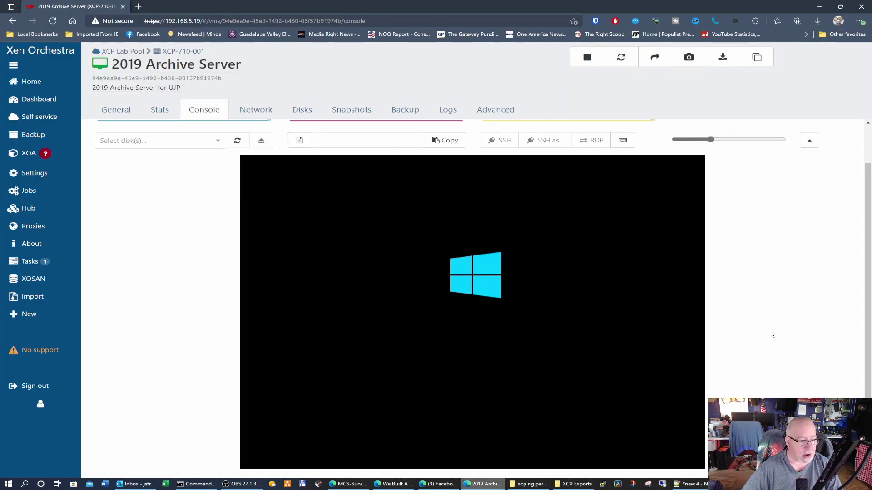
scroll(770, 334, down, 1)
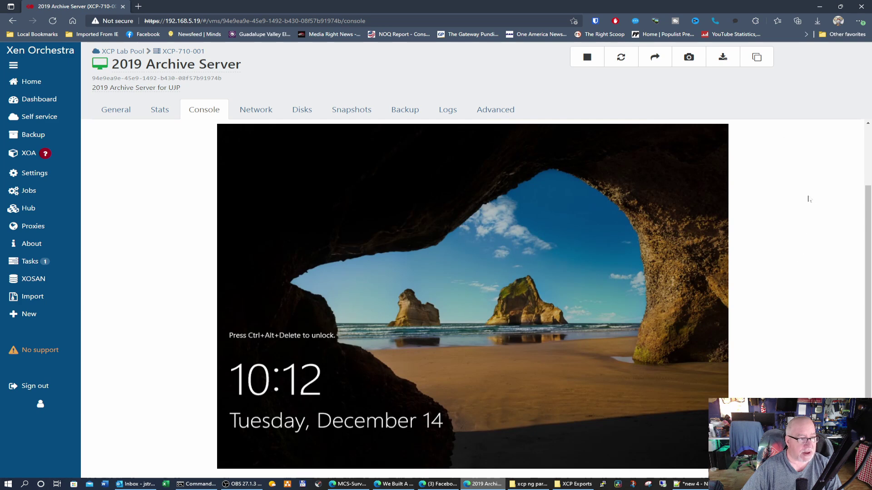
scroll(739, 253, up, 2)
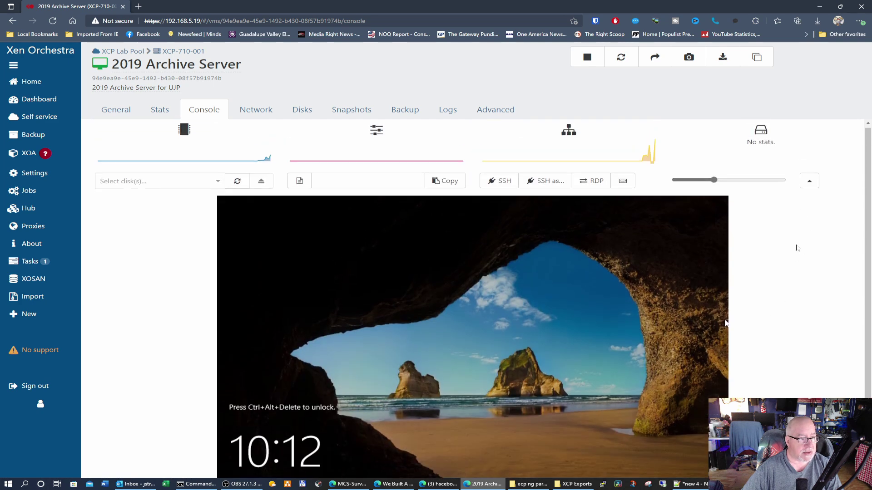
Step: Unlock the 2019 Archive Server's console and sign in as Administrator by entering the account password
click(623, 182)
click(518, 120)
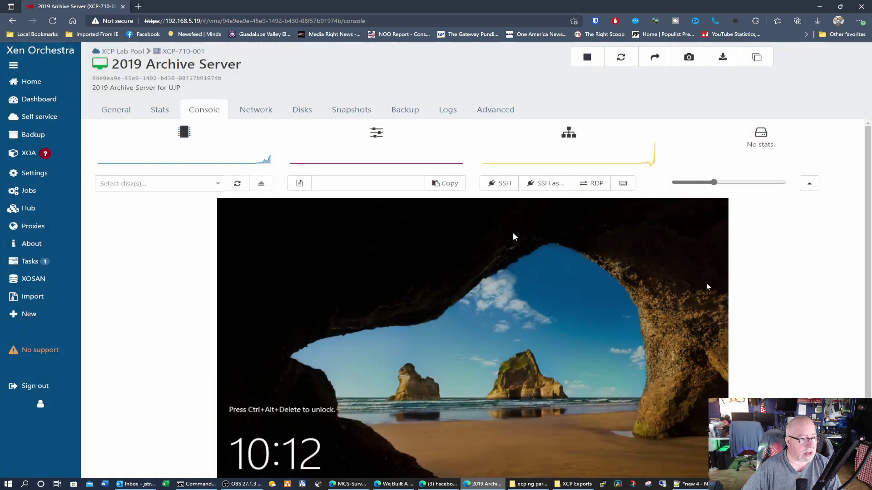
scroll(794, 285, down, 1)
scroll(794, 285, down, 1)
click(456, 335)
text(••)
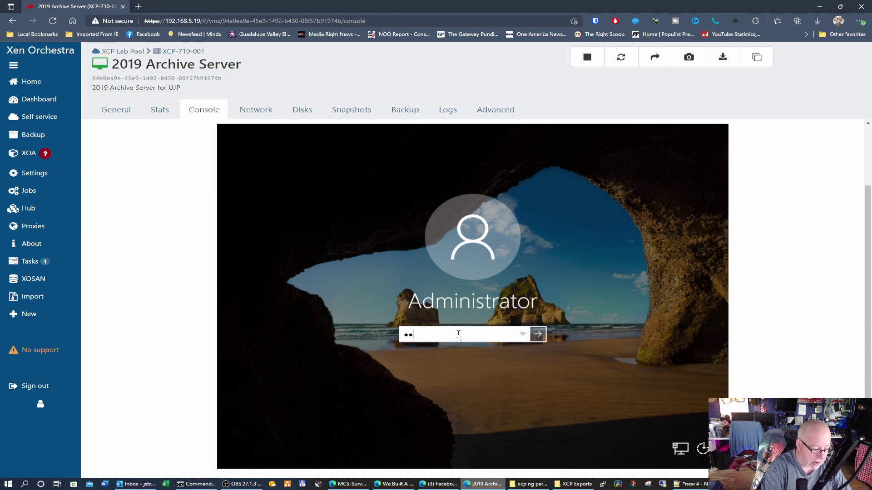
text(••••••••••)
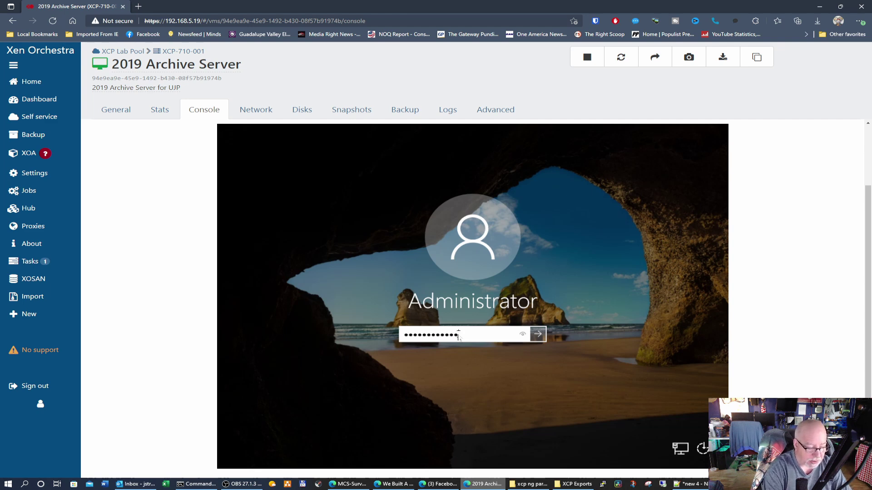
key(Return)
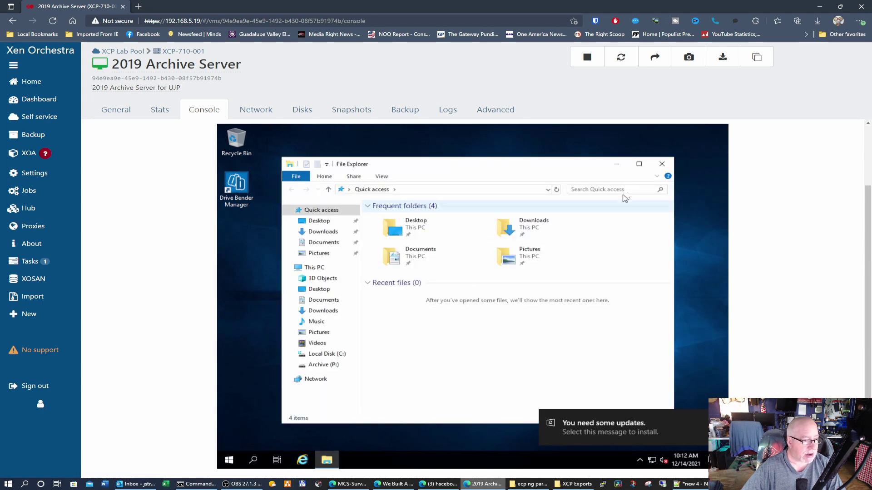
Step: Close File Explorer in the VM, check the storage controllers including Dell 6Gbps SAS HBA in Device Manager, and close it
click(661, 163)
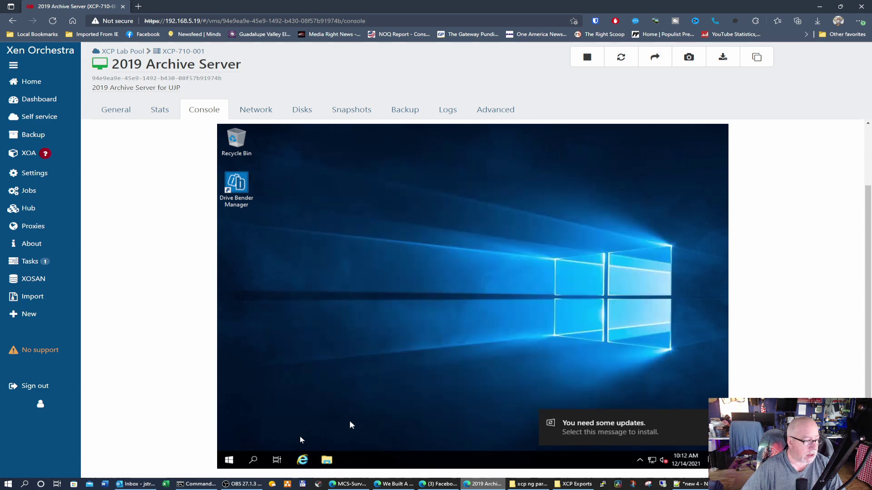
right_click(228, 462)
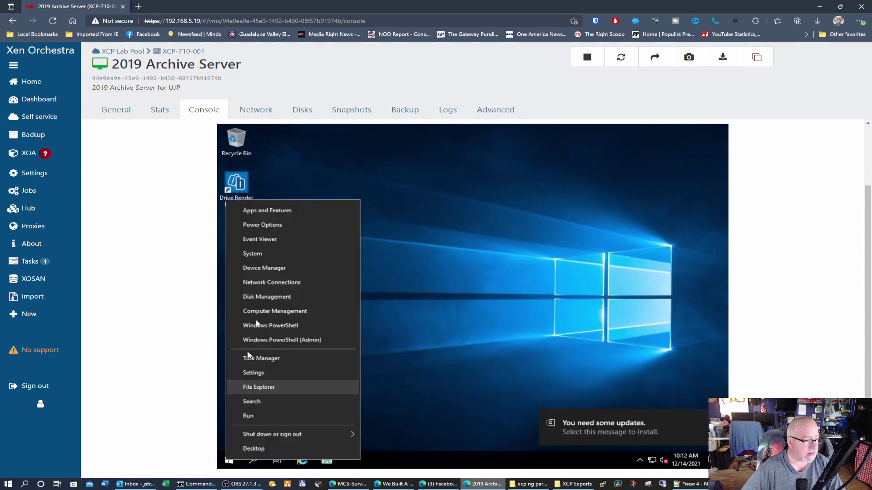
click(271, 268)
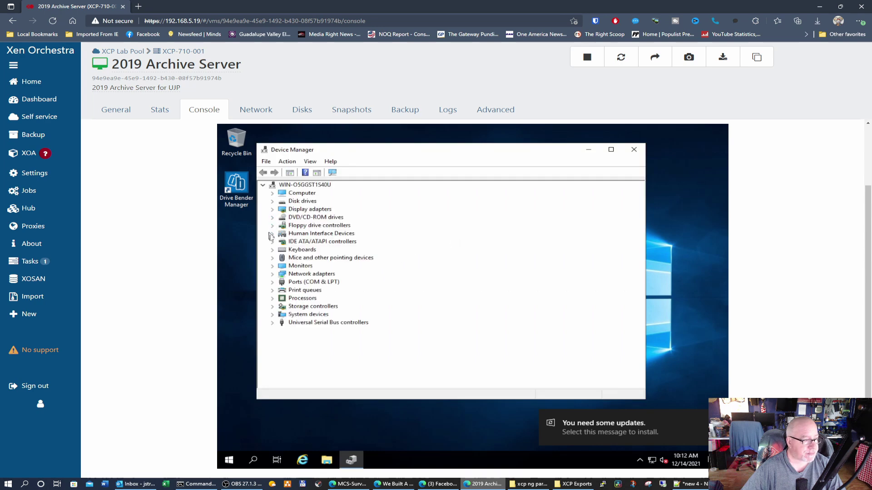
click(273, 307)
click(312, 316)
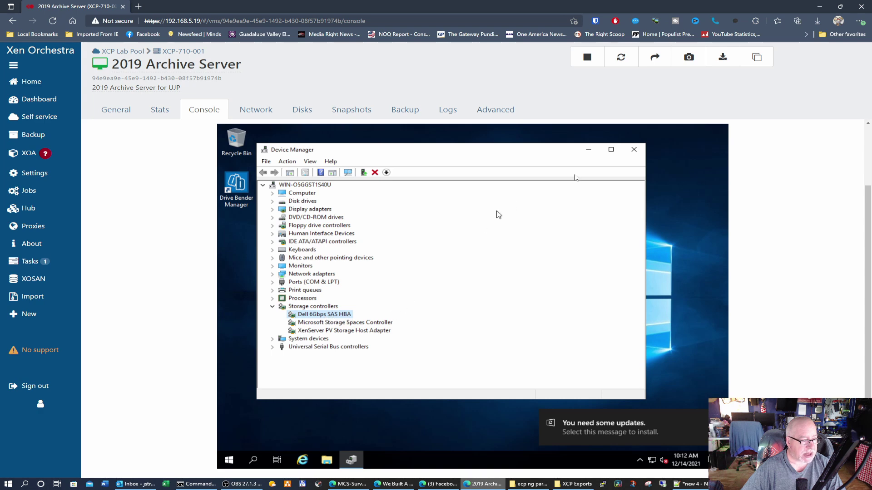
click(635, 151)
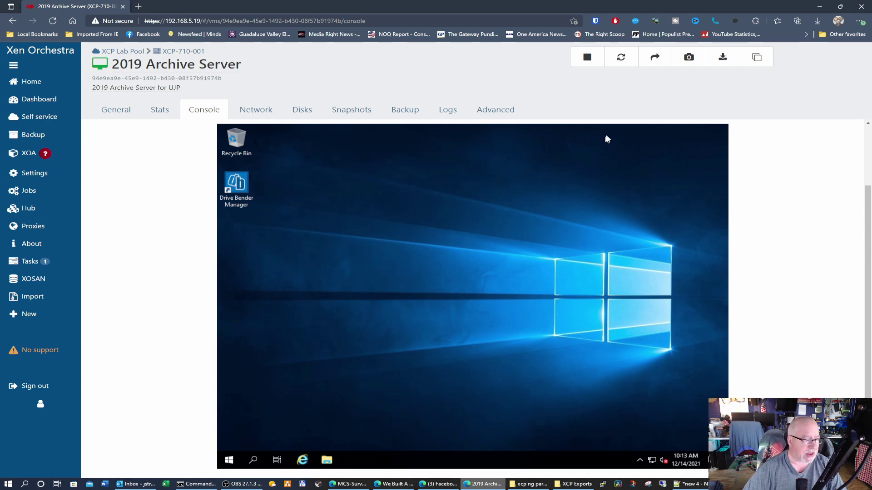
Step: Open This PC in the VM's File Explorer, look into the Archive (P:) drive and return to the drive overview
click(328, 460)
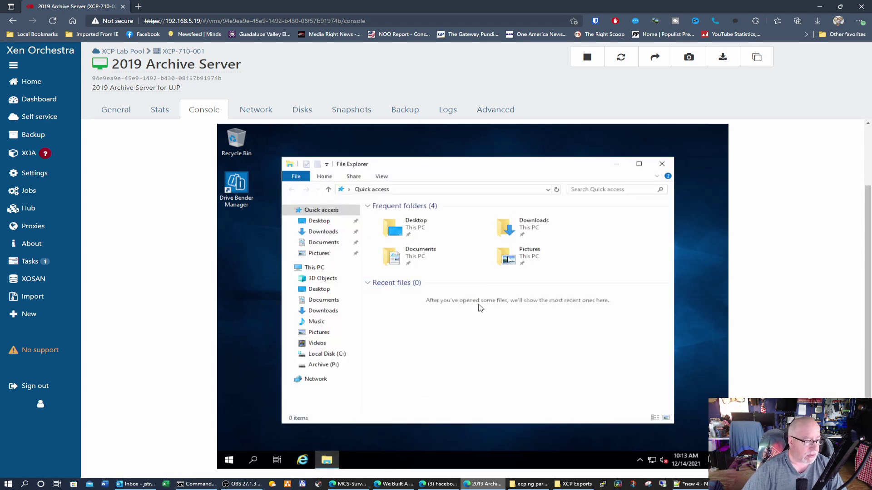
click(320, 268)
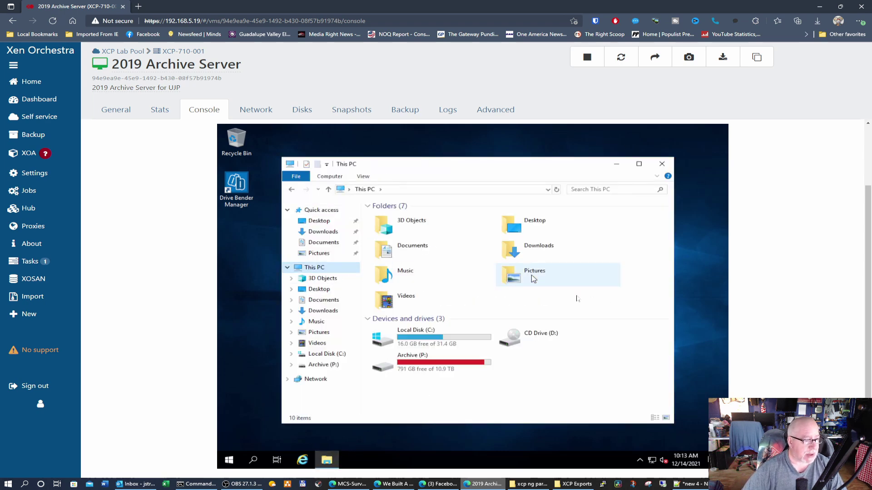
click(439, 360)
double_click(440, 360)
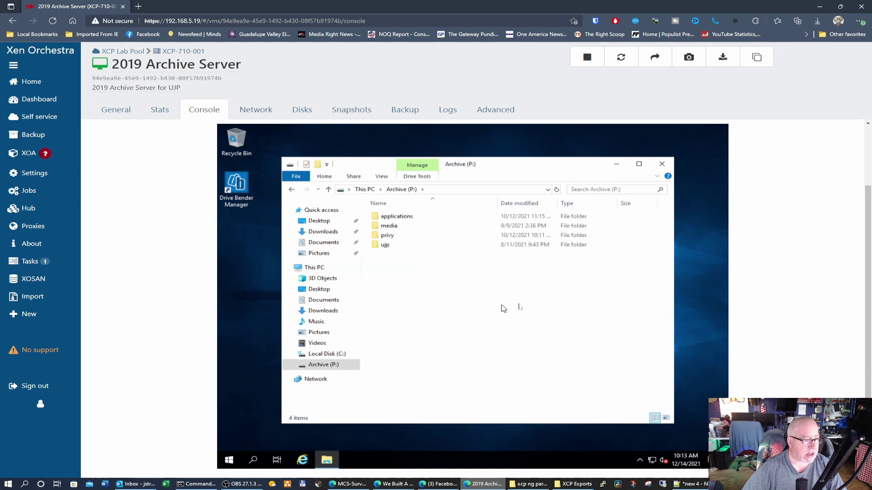
click(292, 190)
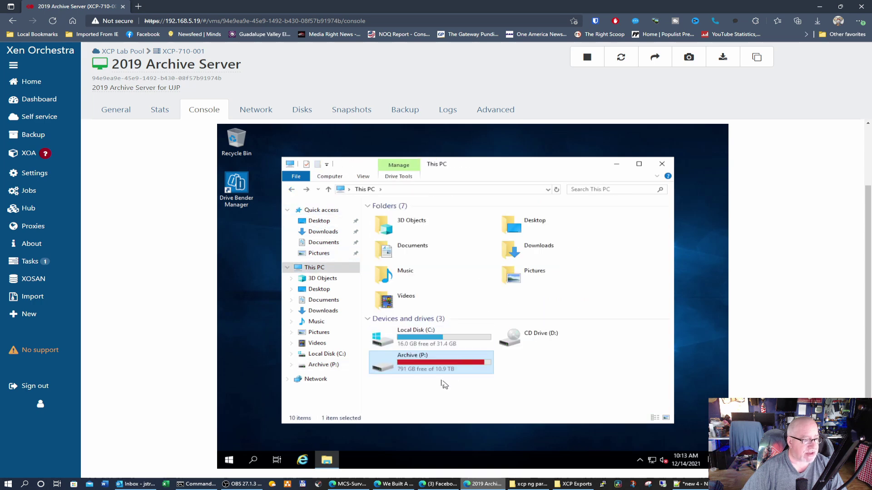
Step: Look into the ujp and applications folders on the Archive (P:) drive, and close File Explorer
double_click(431, 364)
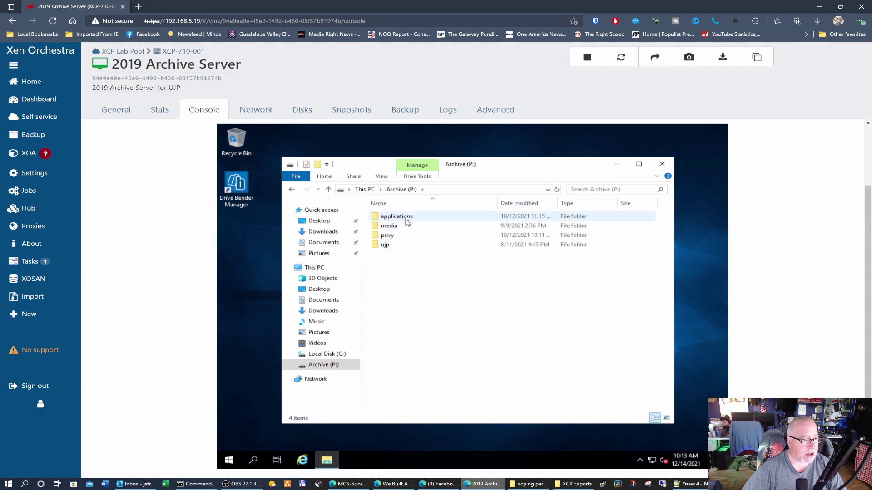
double_click(423, 249)
click(292, 189)
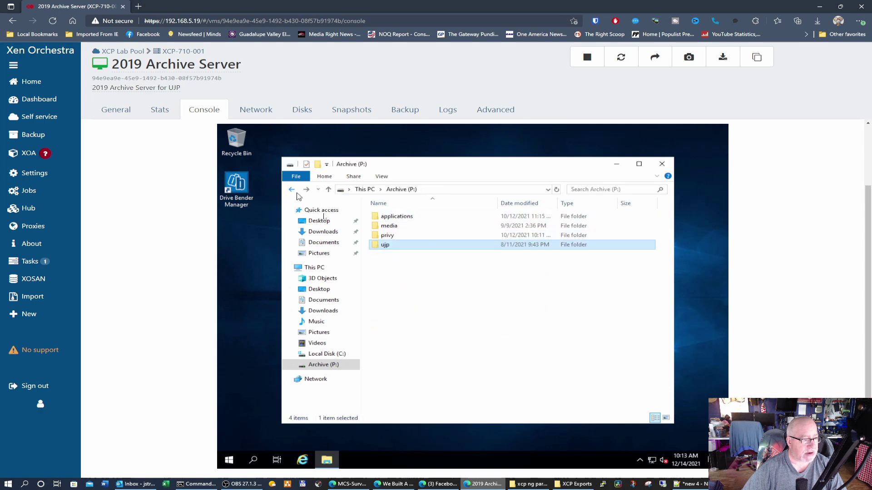
click(420, 221)
double_click(421, 220)
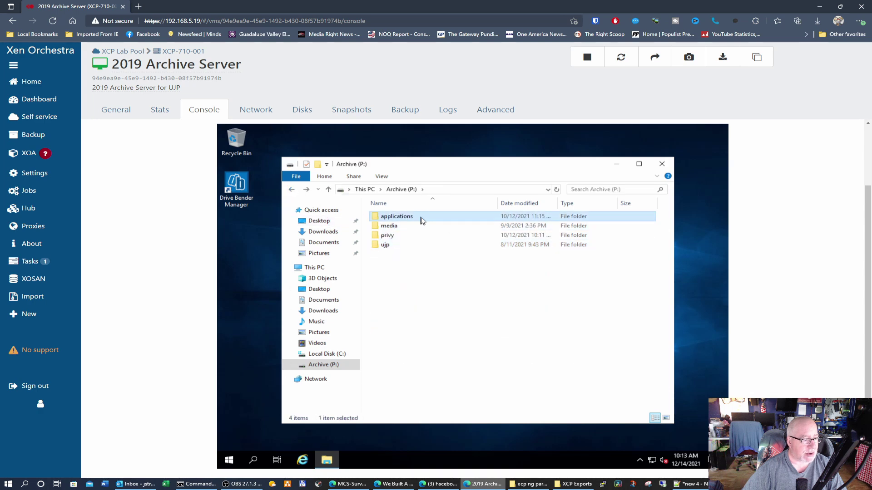
click(292, 191)
click(662, 165)
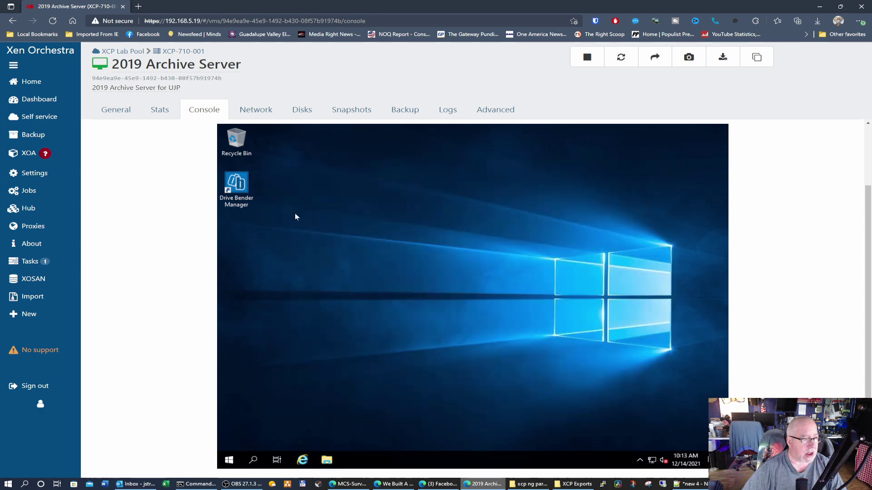
Step: Open Drive Bender Manager in the VM and check the details of pooled drive DB1
click(237, 188)
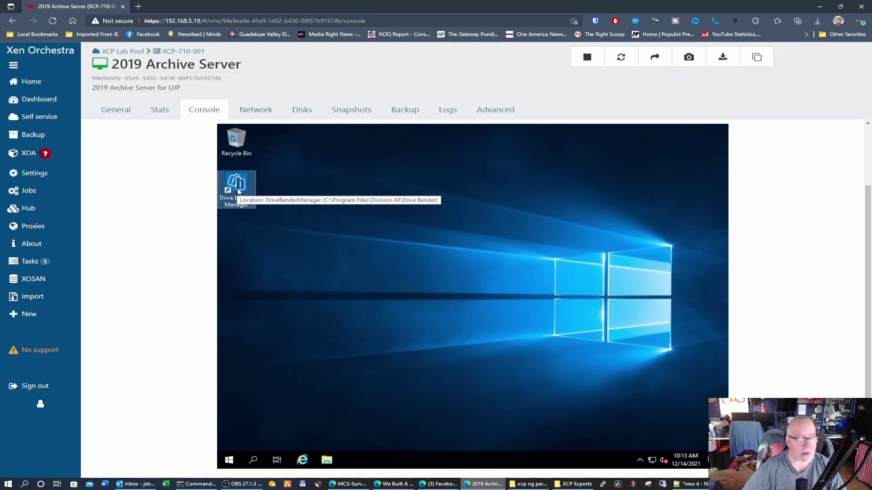
double_click(237, 189)
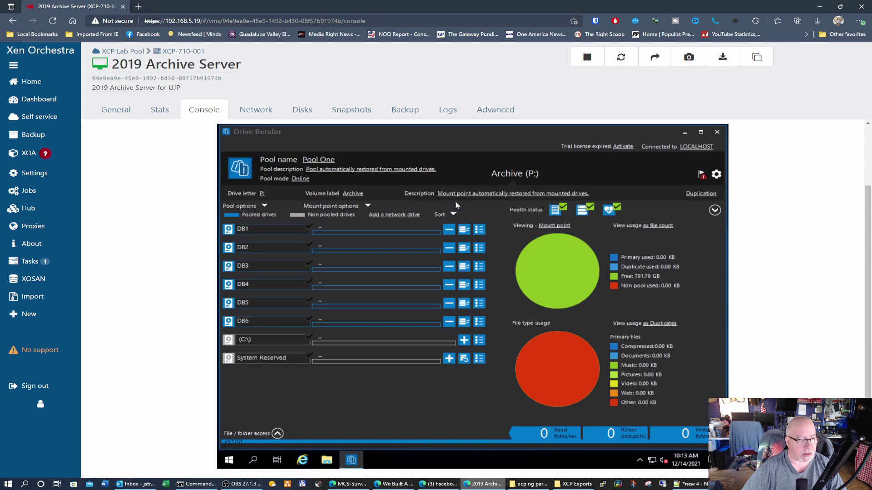
click(479, 231)
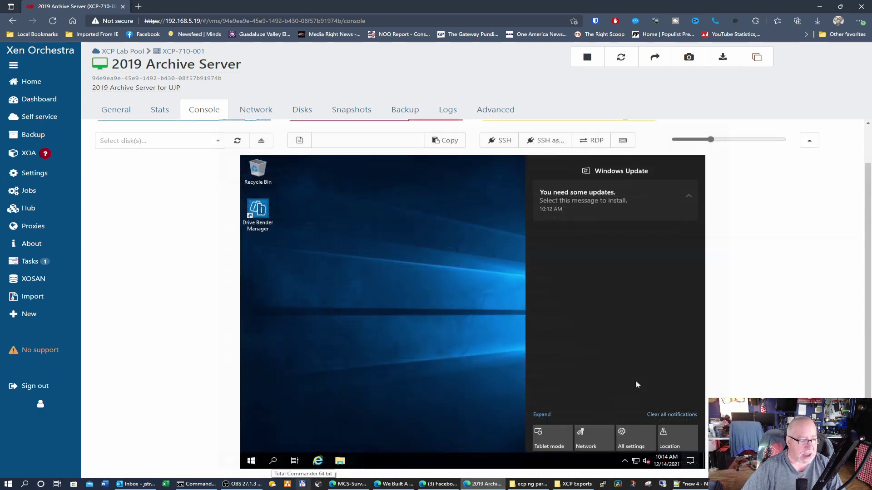
Step: Dismiss the VM's notifications and open Windows Update under Update & Security in Windows Settings to handle the pending updates
click(483, 242)
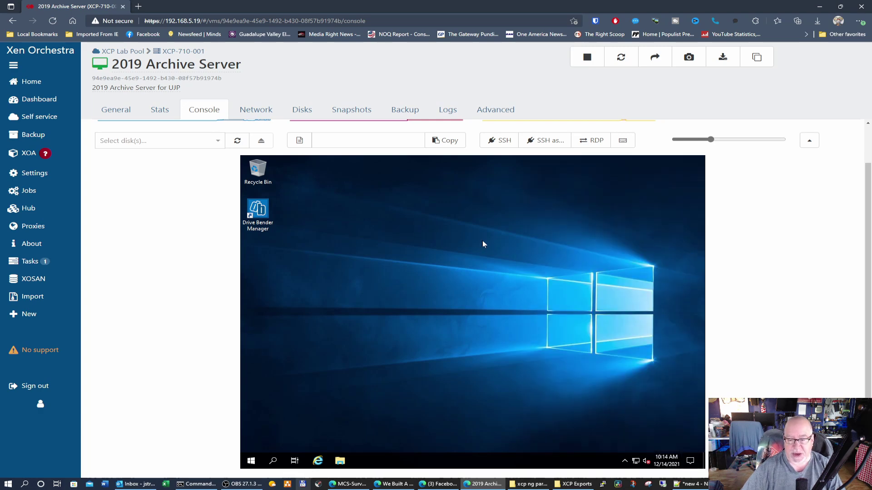
click(250, 460)
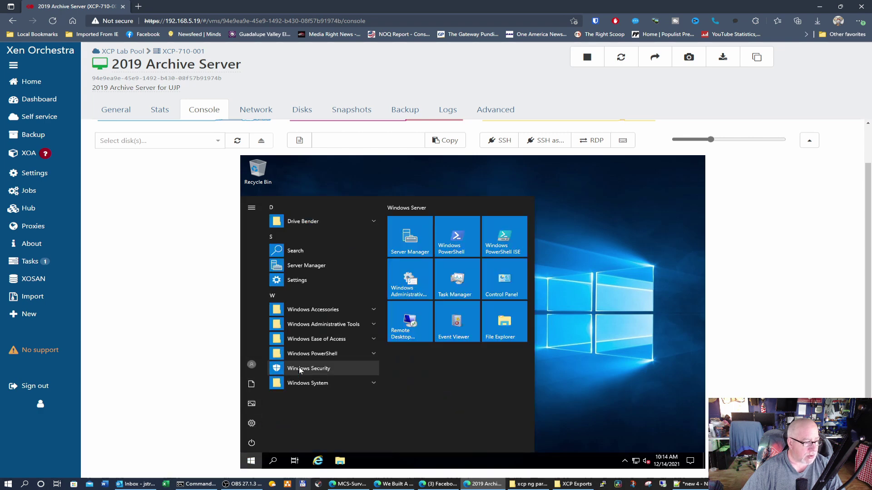
click(307, 280)
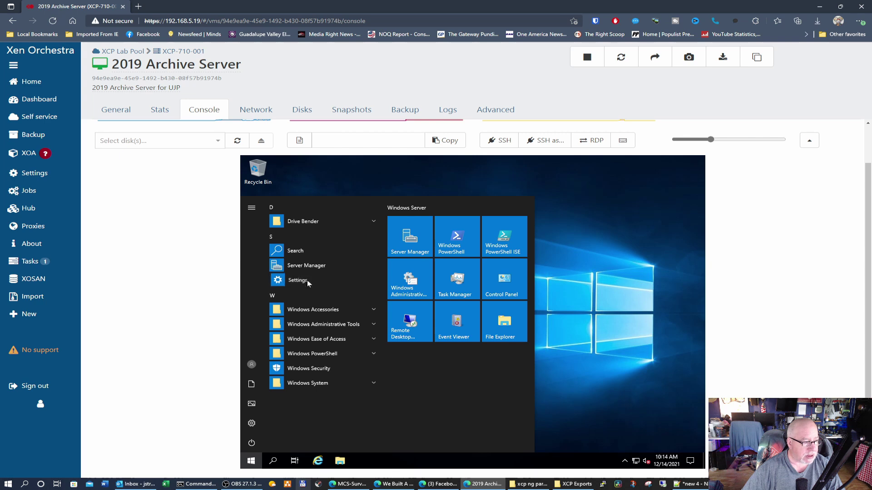
scroll(554, 356, down, 3)
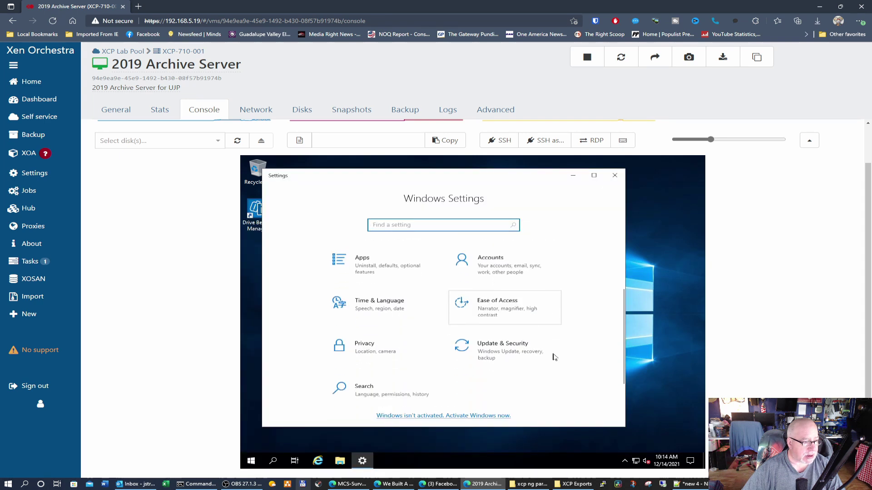
click(508, 337)
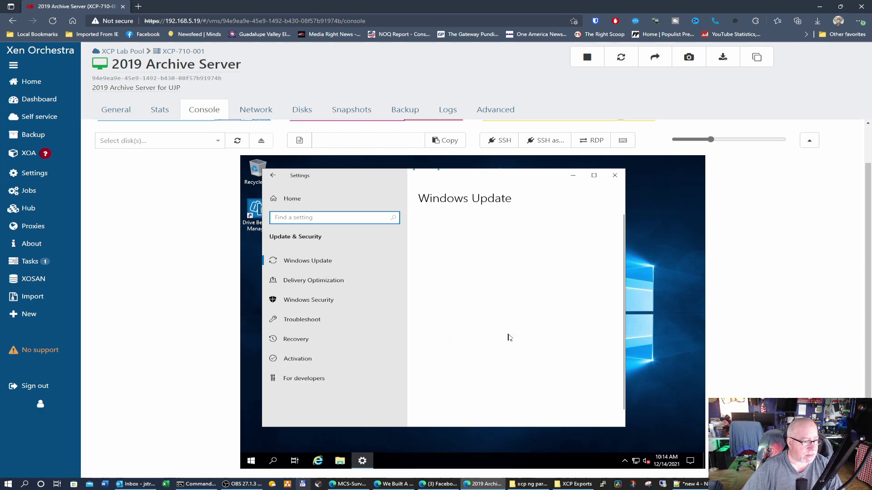
click(448, 317)
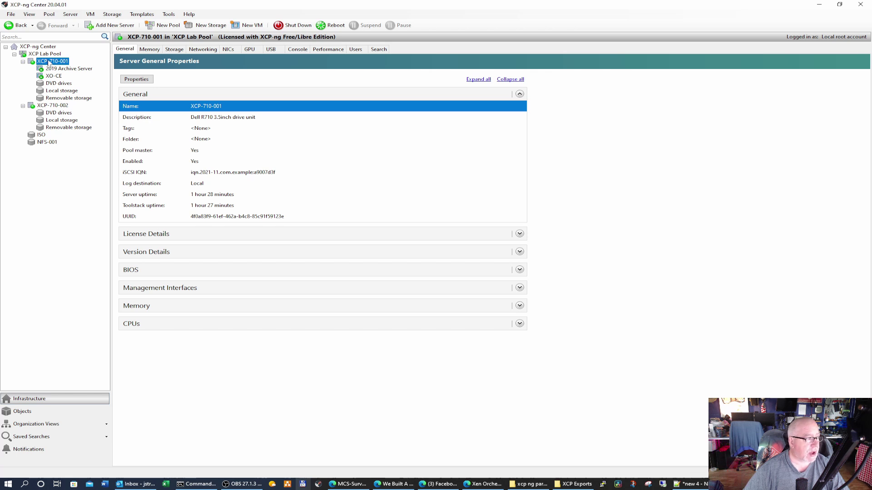
Step: Switch to XCP-ng Center and check host XCP-710-002's general properties and memory
click(51, 107)
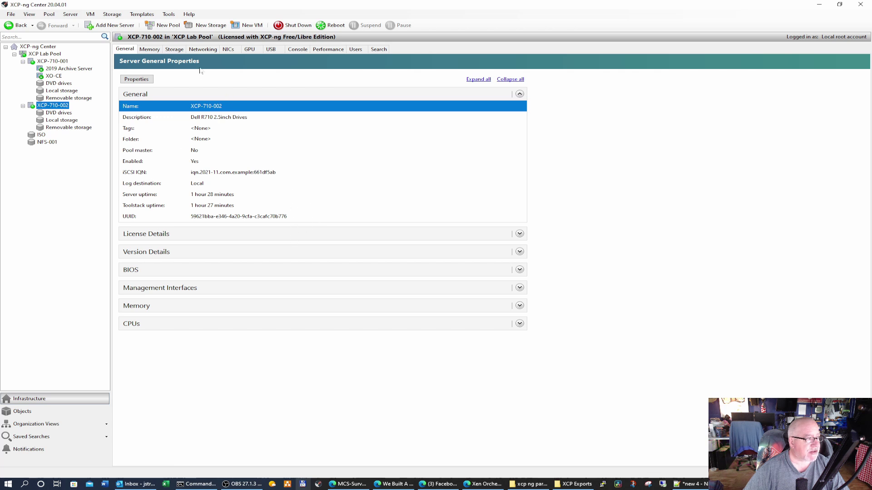
click(151, 50)
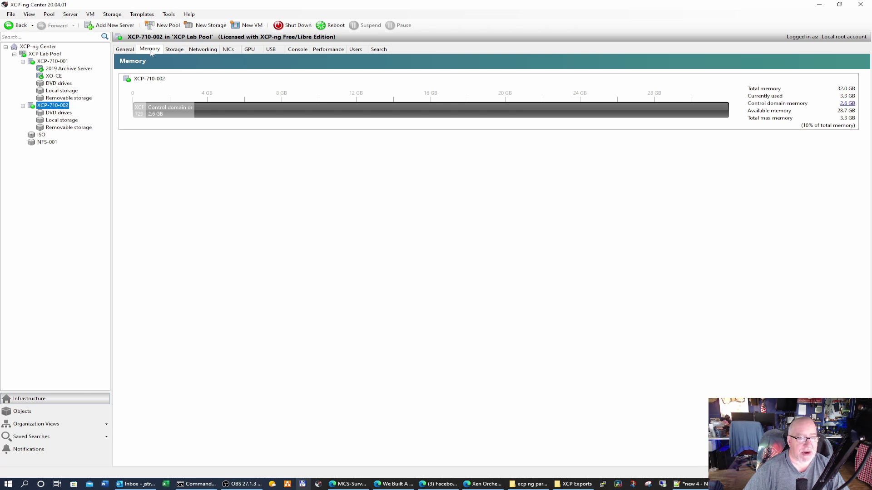
click(130, 50)
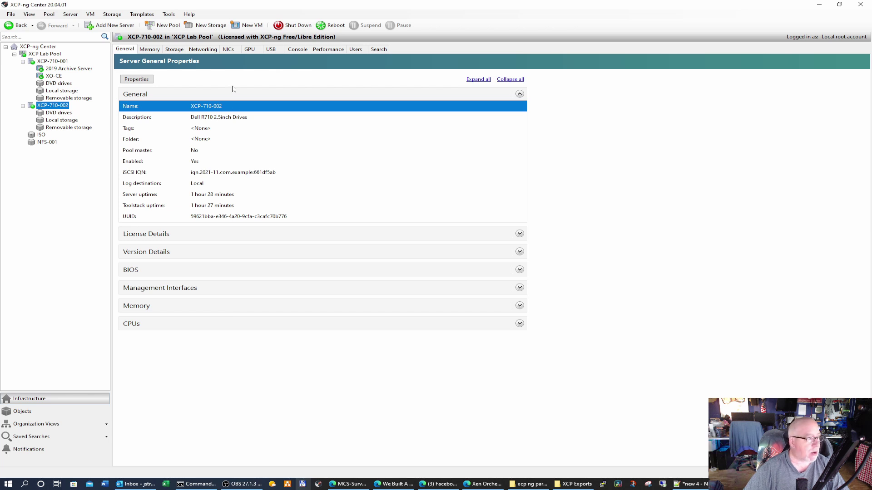
Step: Start an import on host XCP-710-002 and choose 20211209T152931Z - 2019-FAH.xva from the XCP Exports folder as its source
right_click(59, 107)
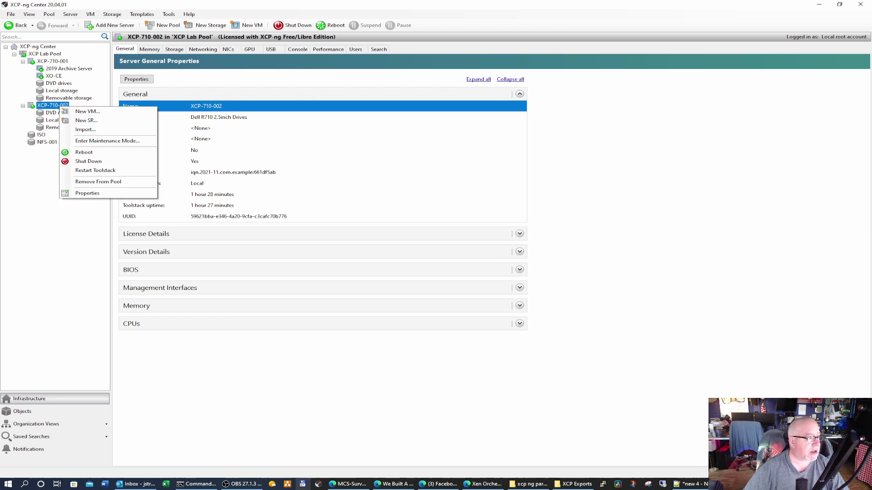
click(105, 132)
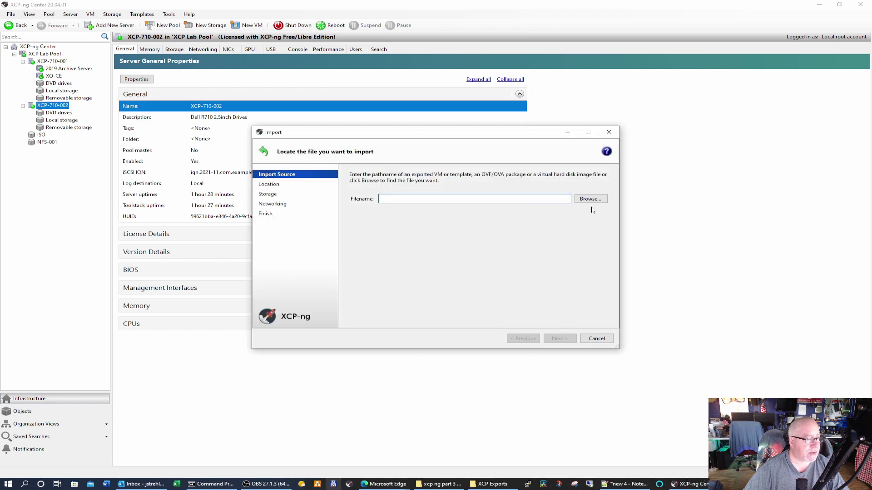
click(599, 201)
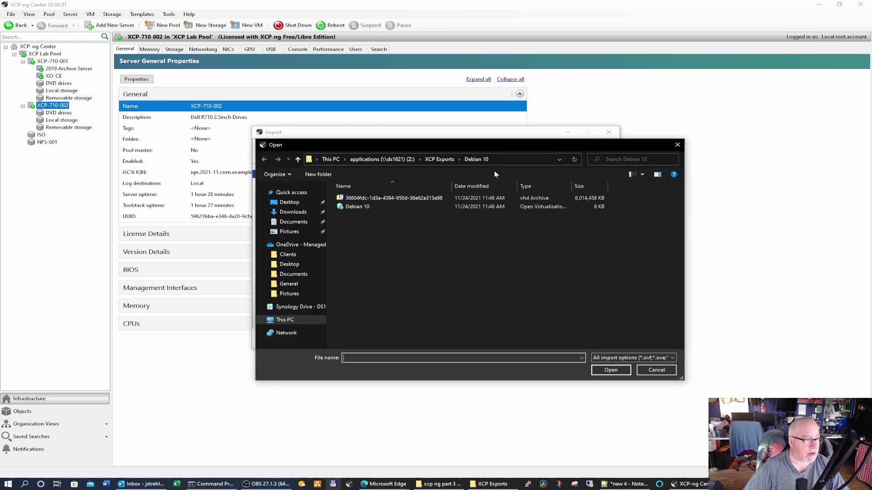
click(439, 160)
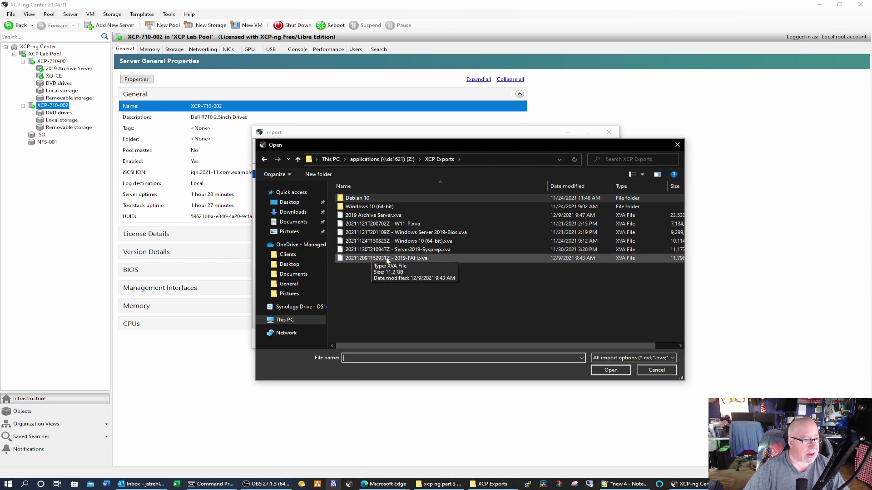
click(362, 257)
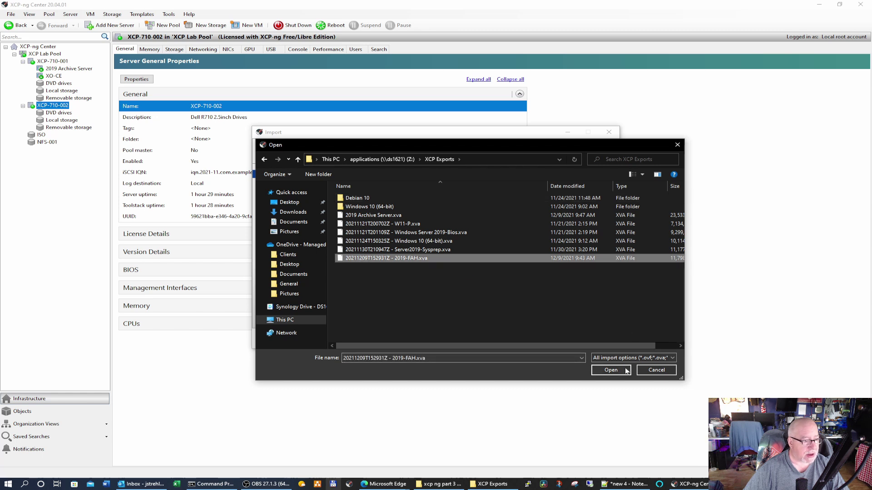
click(611, 370)
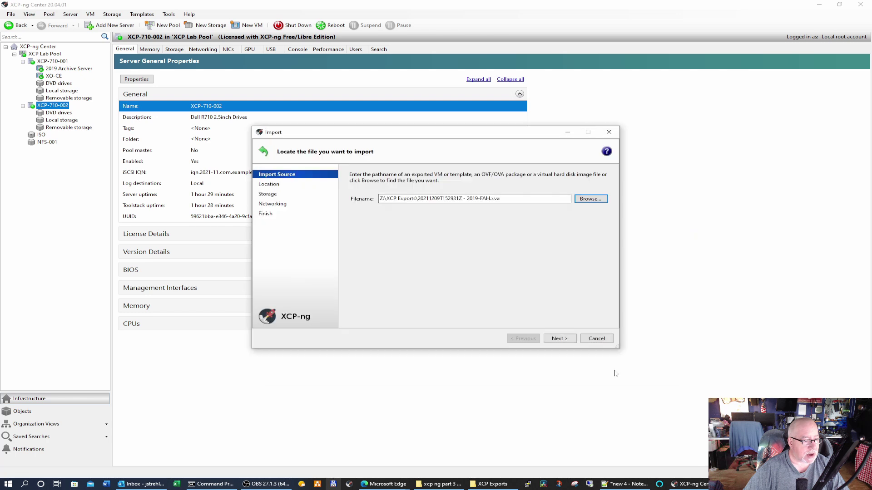
Step: Set XCP-710-002 as the imported VM's home server and import its virtual disks to the NFS-001 storage
click(559, 338)
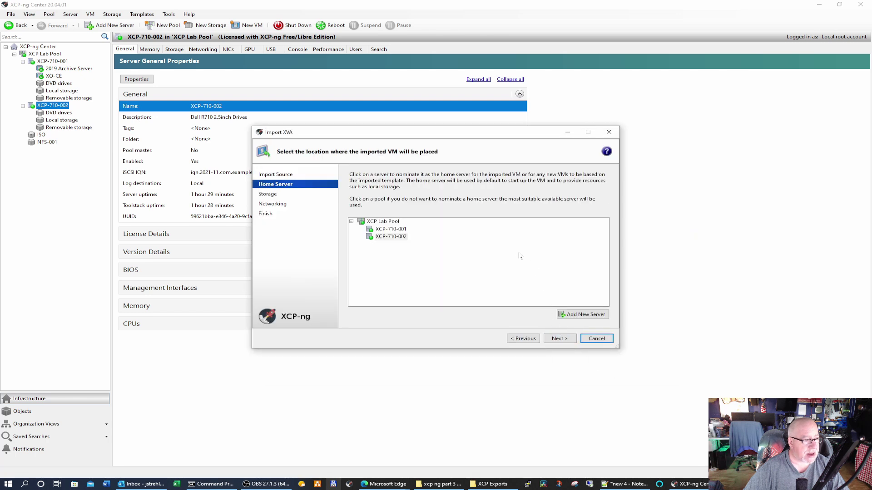
click(387, 238)
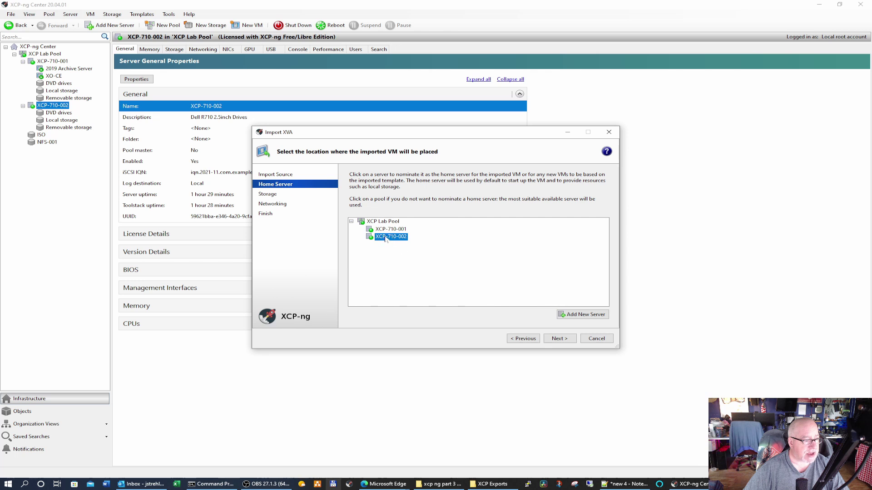
click(562, 338)
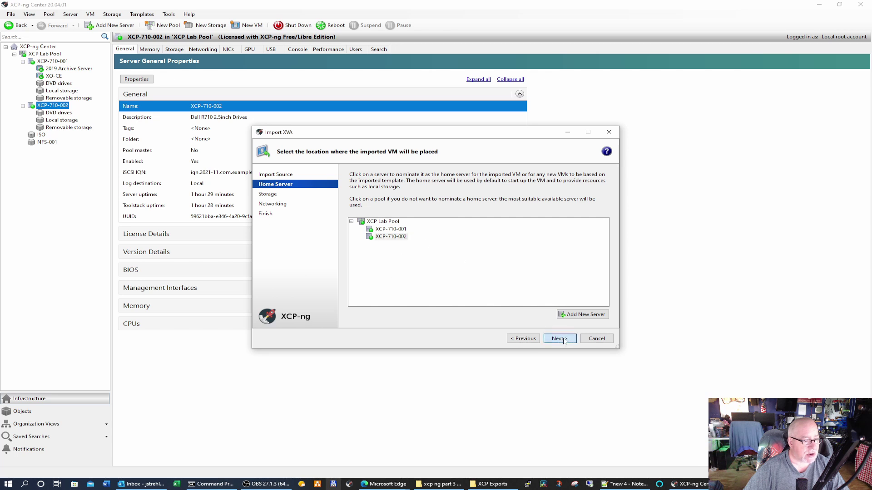
click(374, 213)
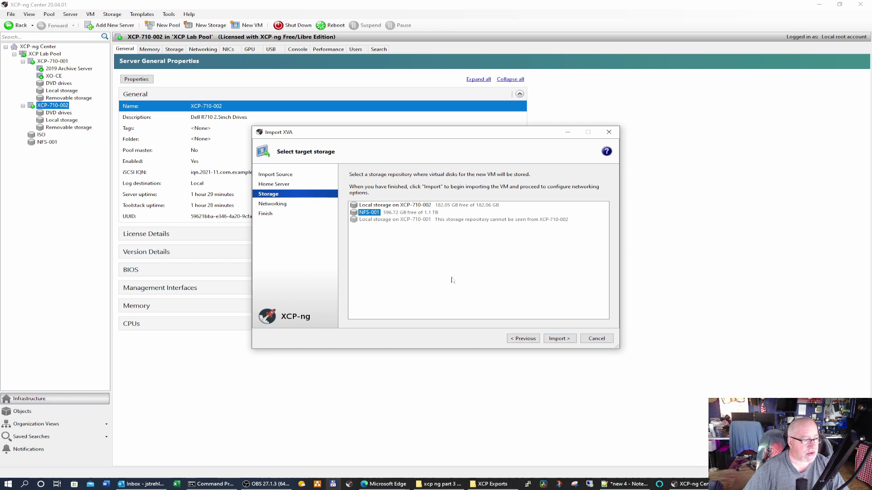
click(559, 338)
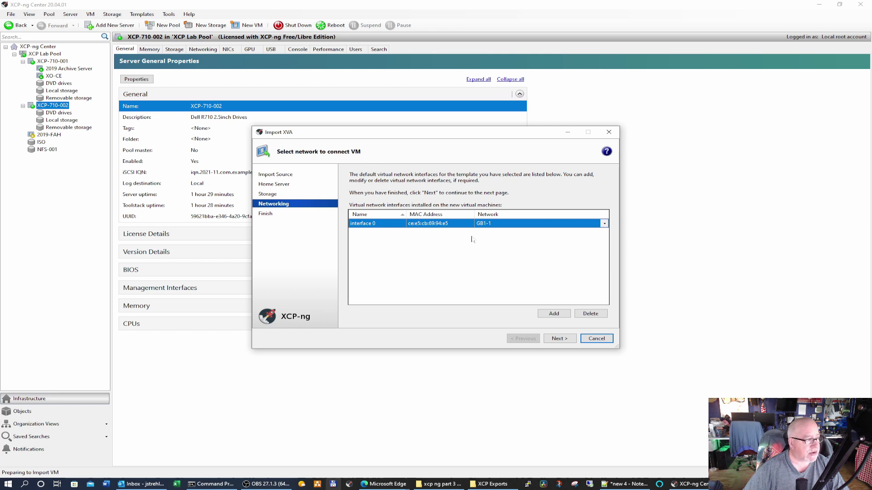
Step: Keep interface 0 on network GB1-1, turn off automatic VM start after import, and finish the import setup
click(570, 336)
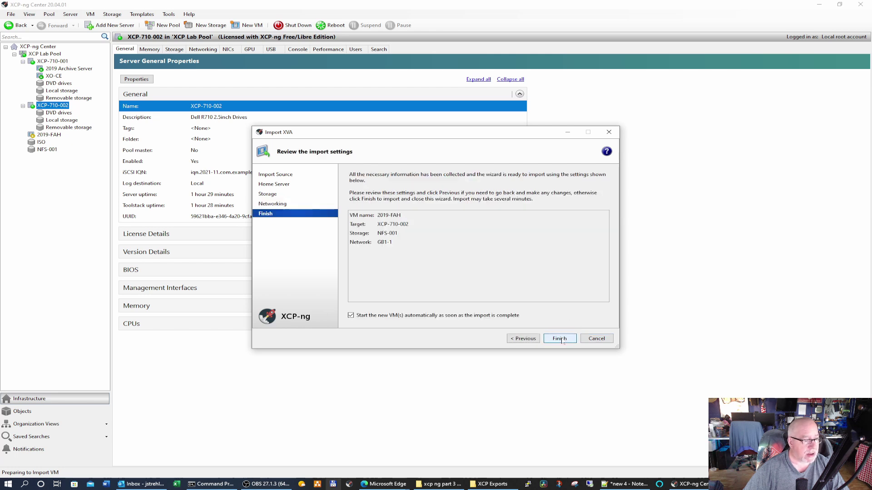
click(352, 316)
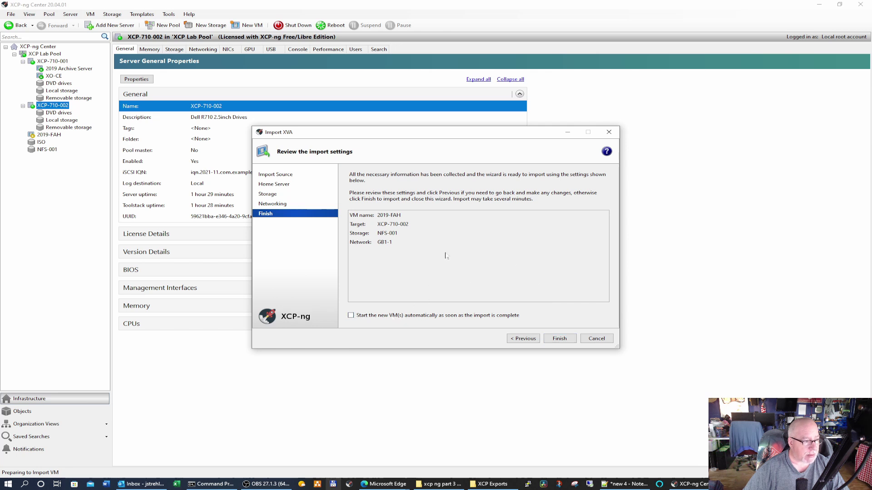
click(560, 338)
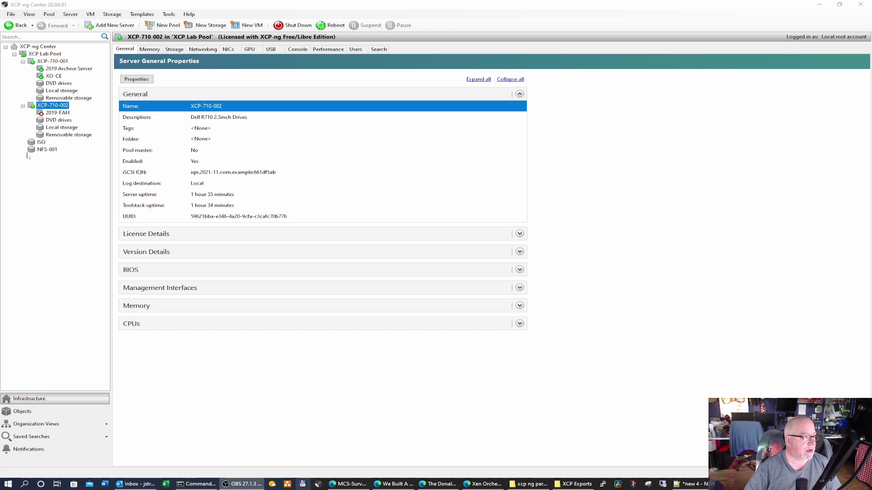
Step: Open the console of the 2019-FAH VM on XCP-710-002 and start the VM
click(60, 113)
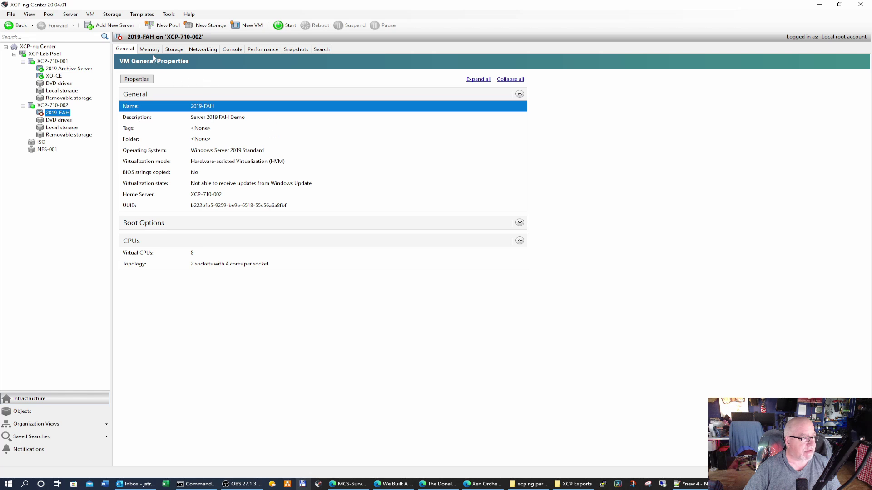
key(ctrl+Tab)
key(ctrl+Tab)
key(ctrl+Tab)
key(ctrl+Tab)
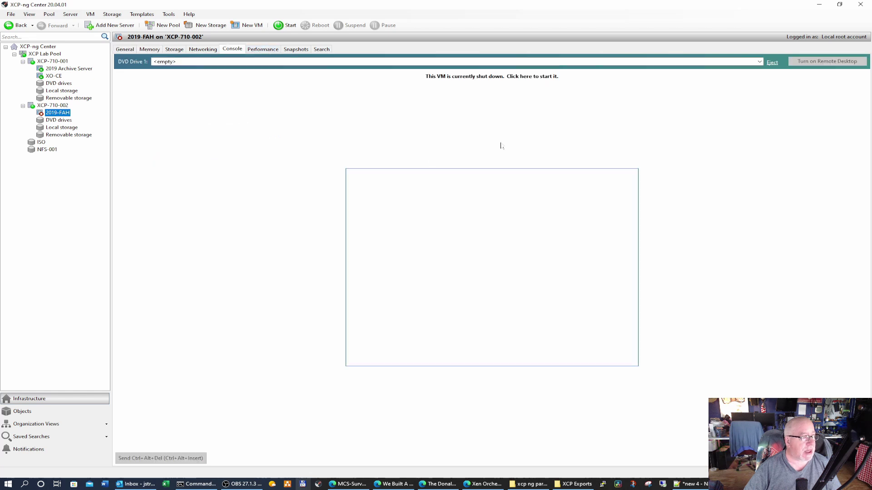
click(523, 78)
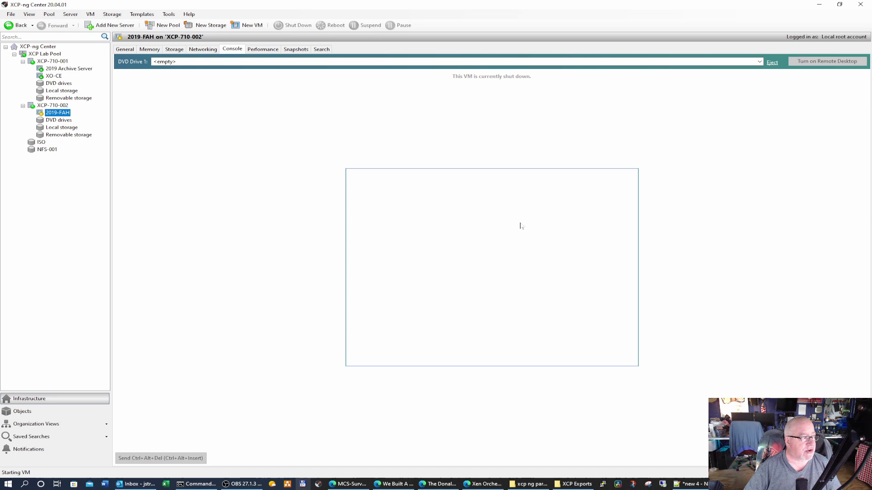